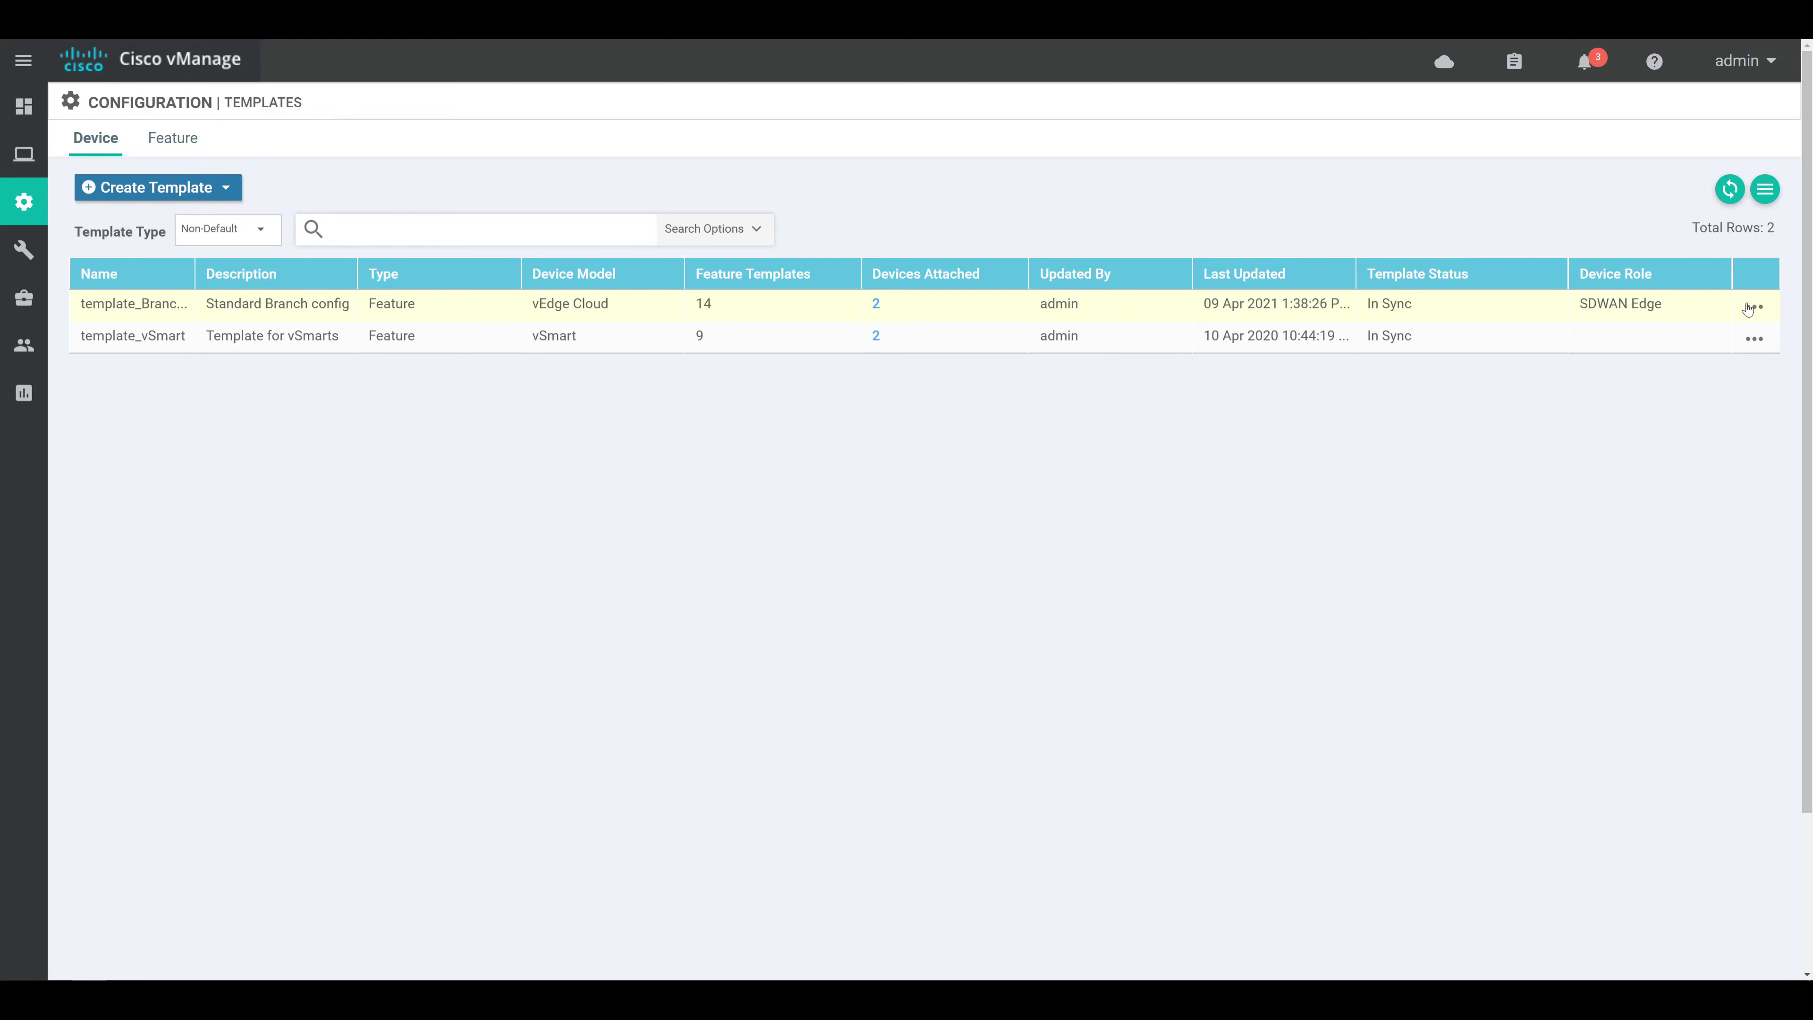
# Edit the template_Branch-Standard device template and add a Secure Internet Gateway to VPN 0 using template_SIG-Tunnels
pyautogui.click(1713, 354)
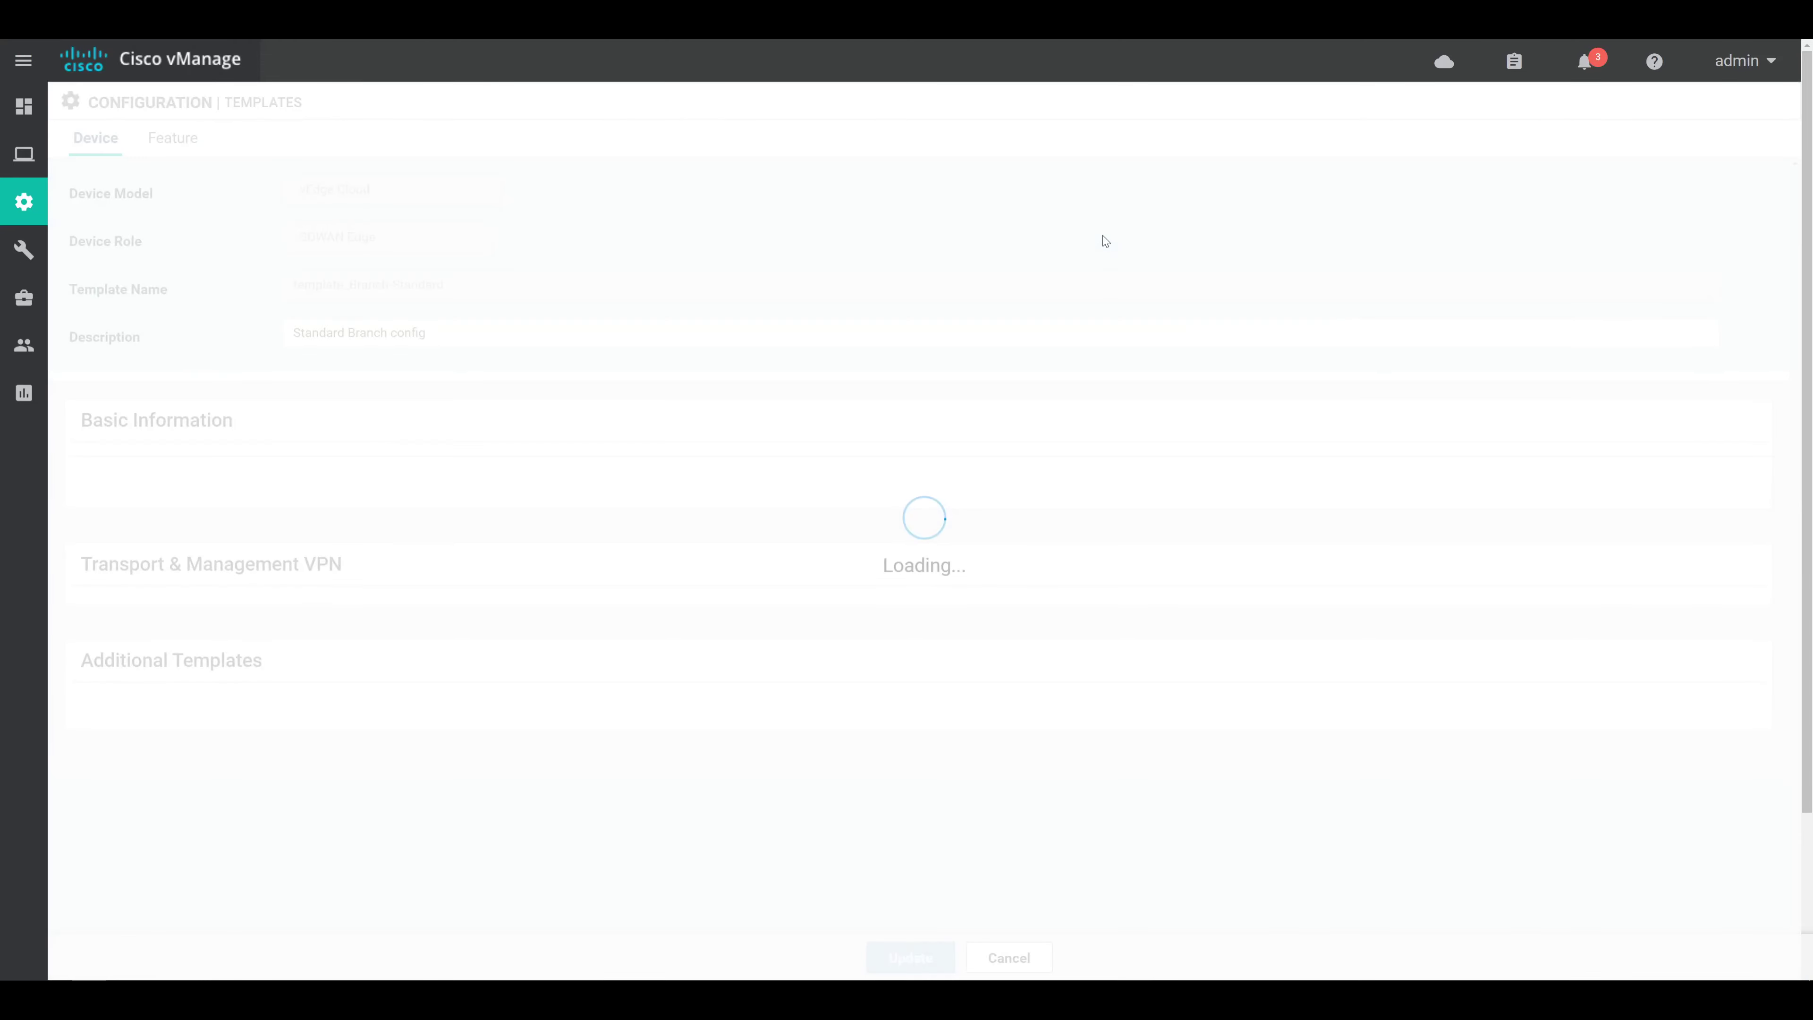
pyautogui.scroll(-5, 1099, 235)
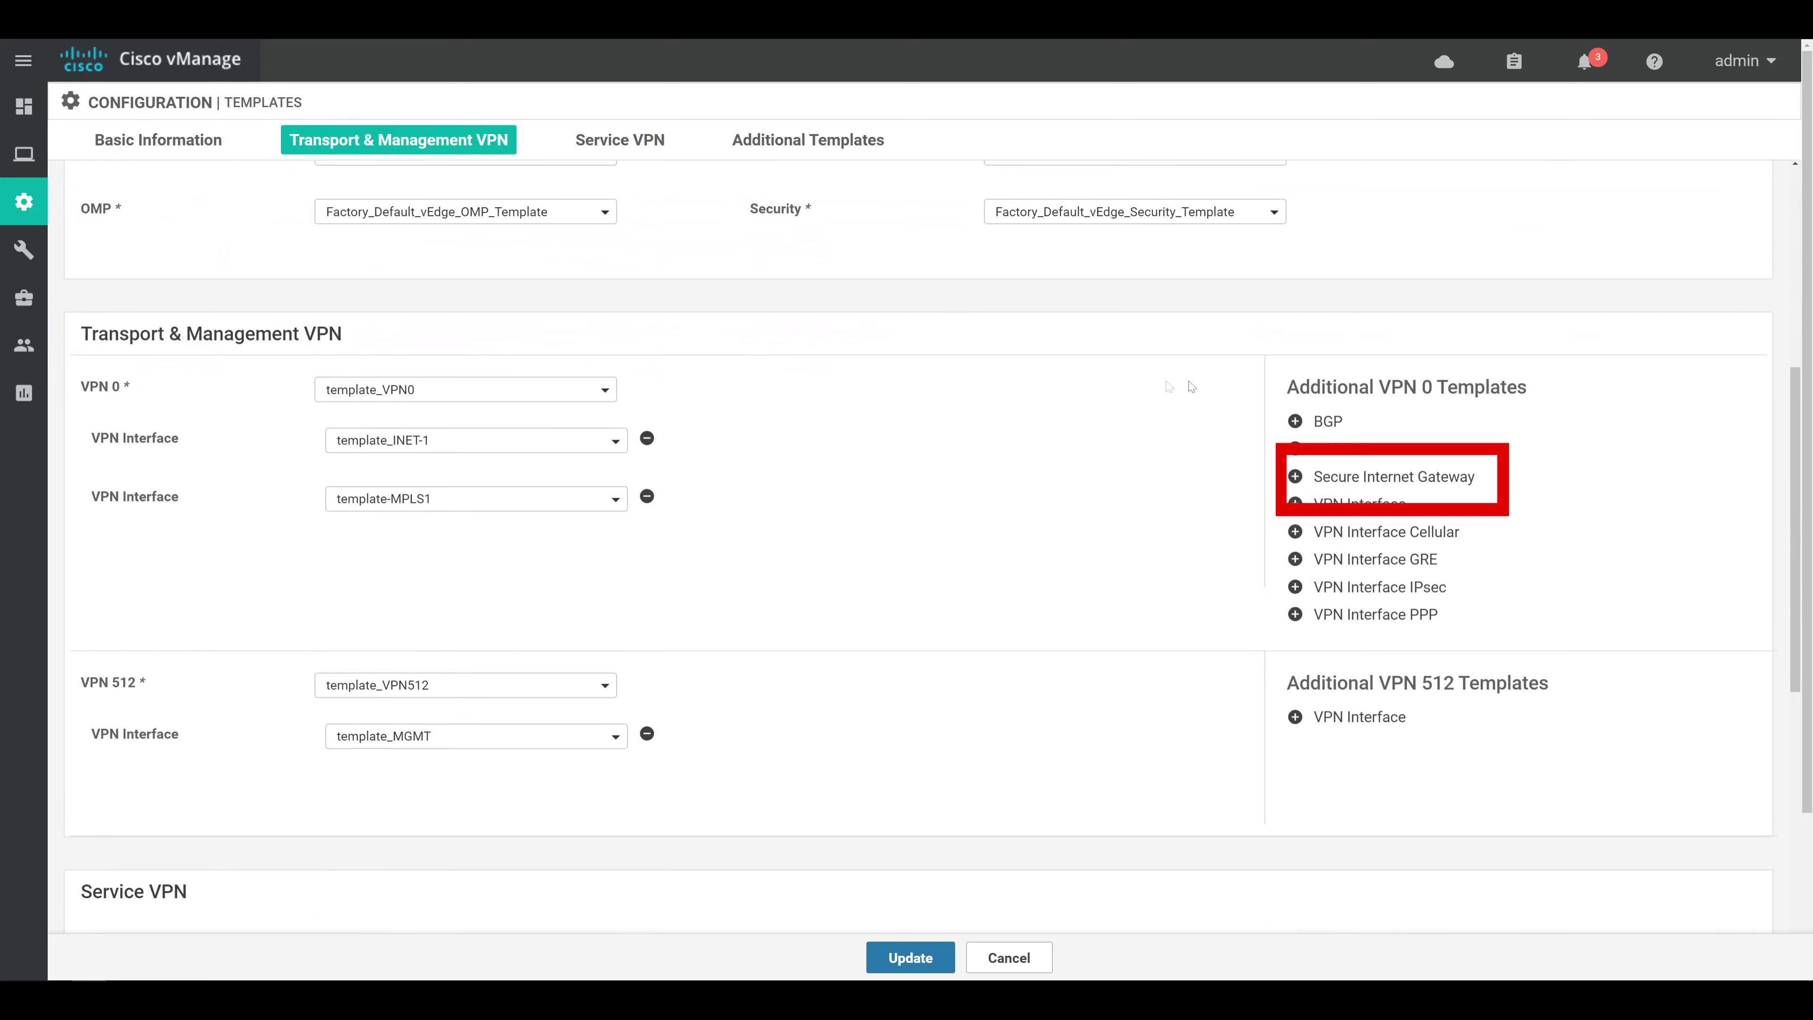
pyautogui.click(1430, 478)
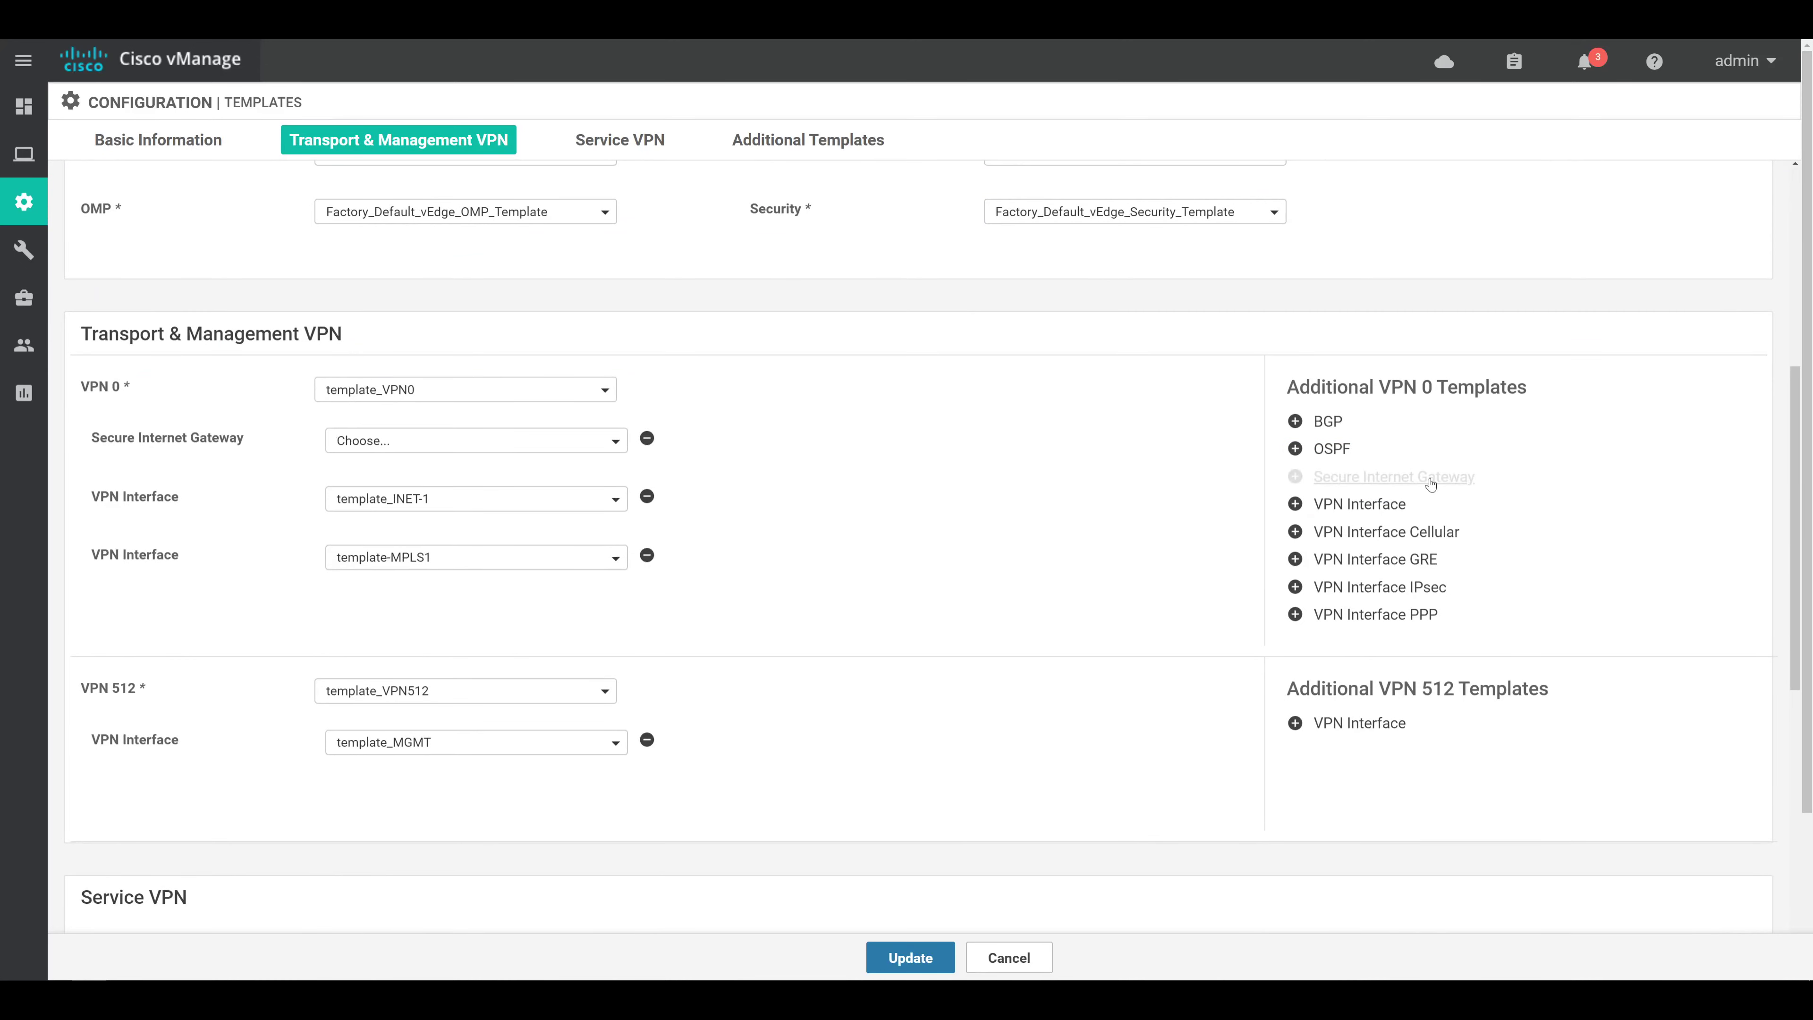
pyautogui.click(574, 442)
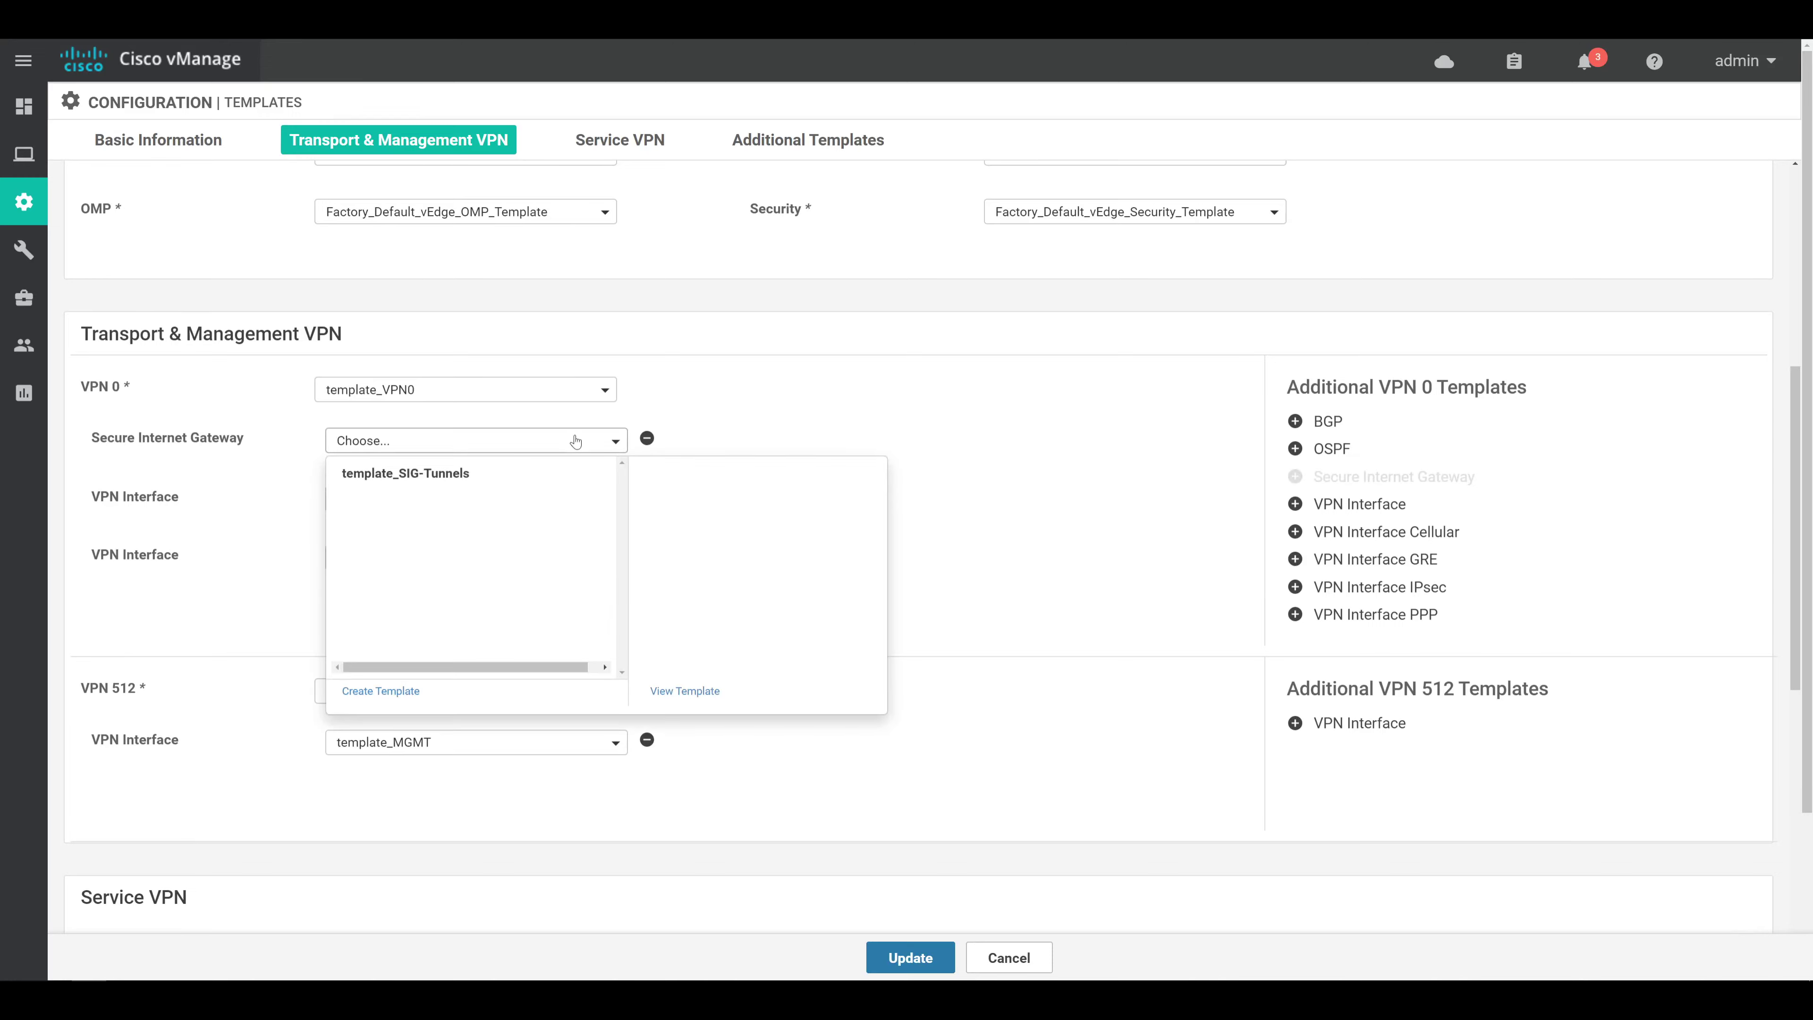
pyautogui.click(510, 482)
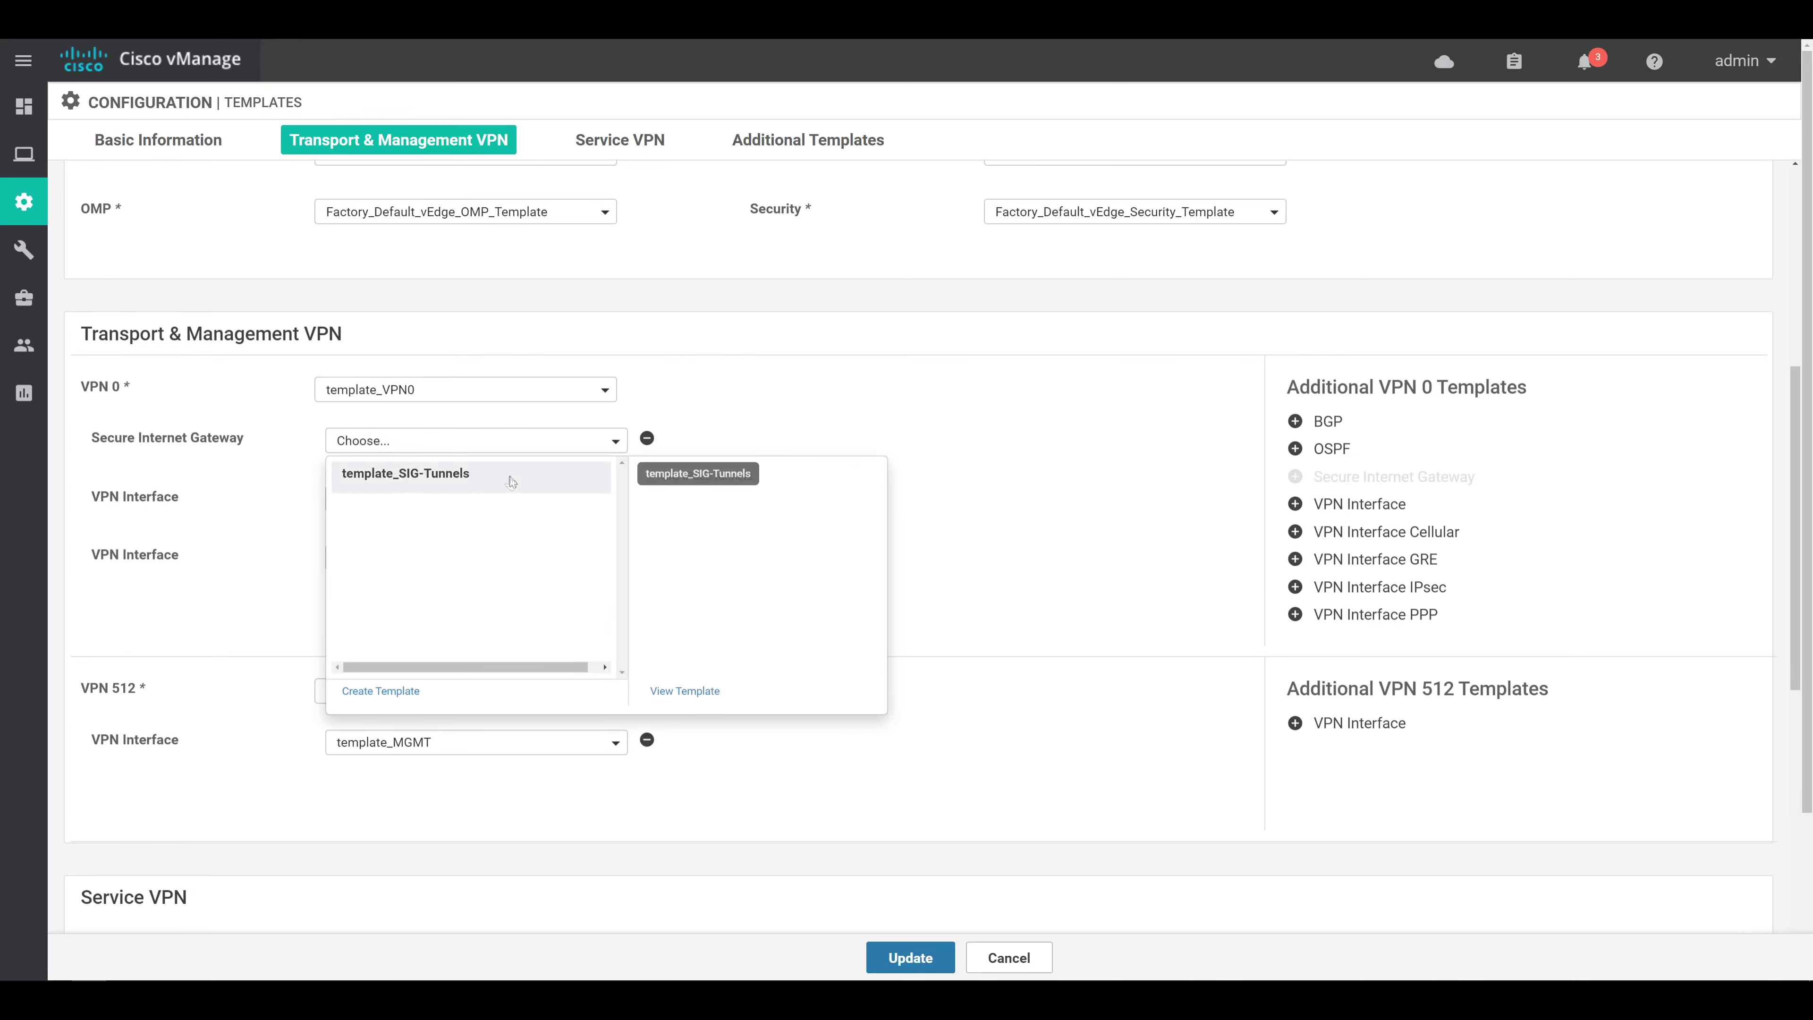
# Set SIG Credentials to template_SIG-Credentials, update the device template, and proceed to the configuration preview for the attached devices
pyautogui.scroll(-10, 711, 425)
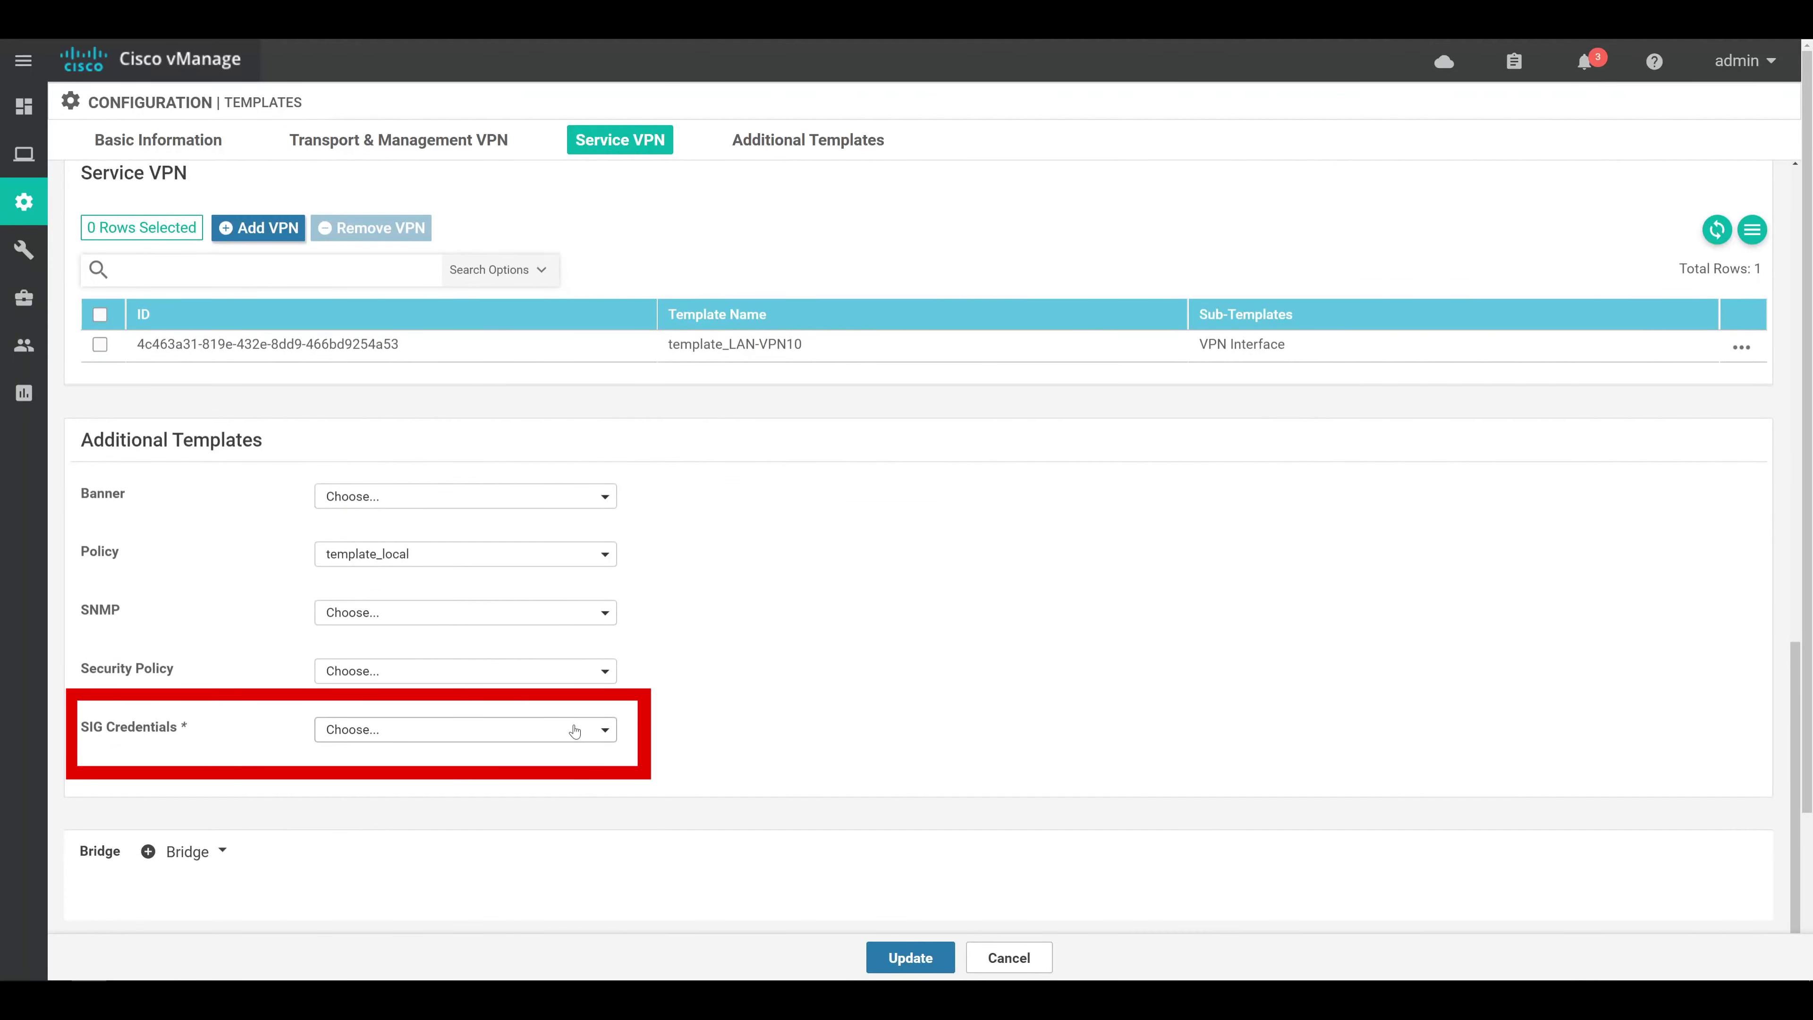
pyautogui.click(576, 729)
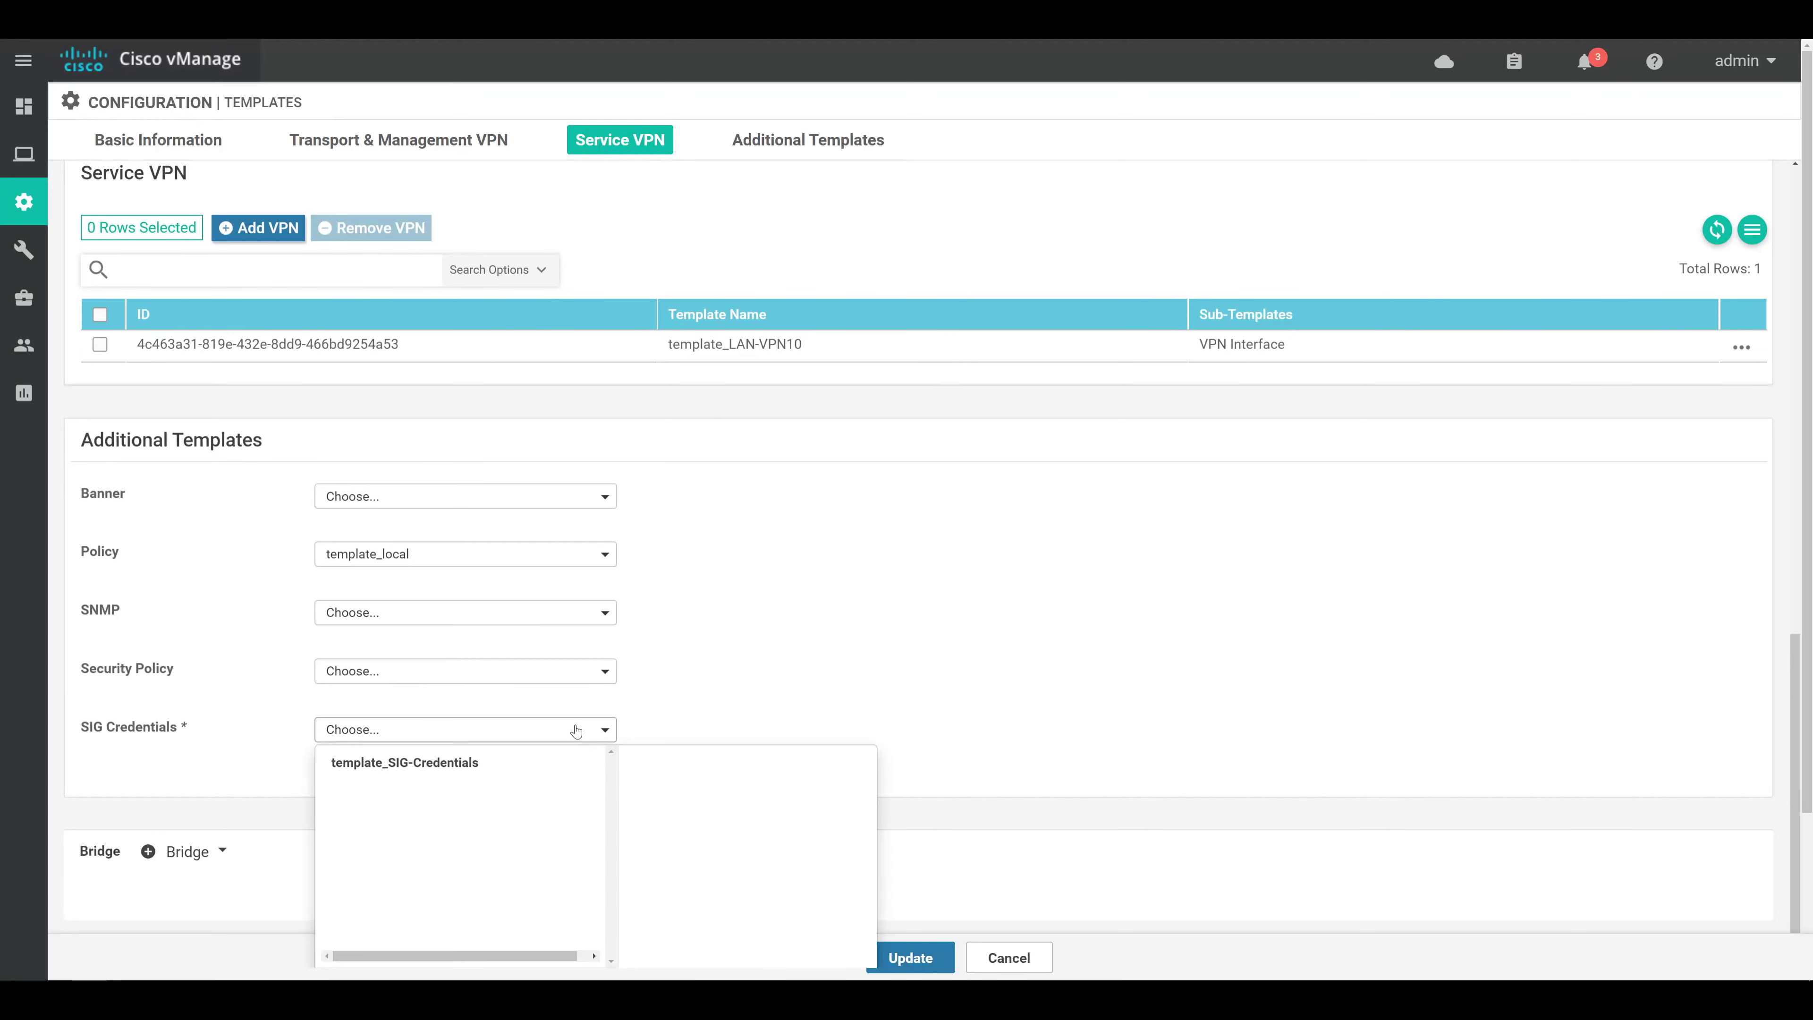
pyautogui.click(502, 766)
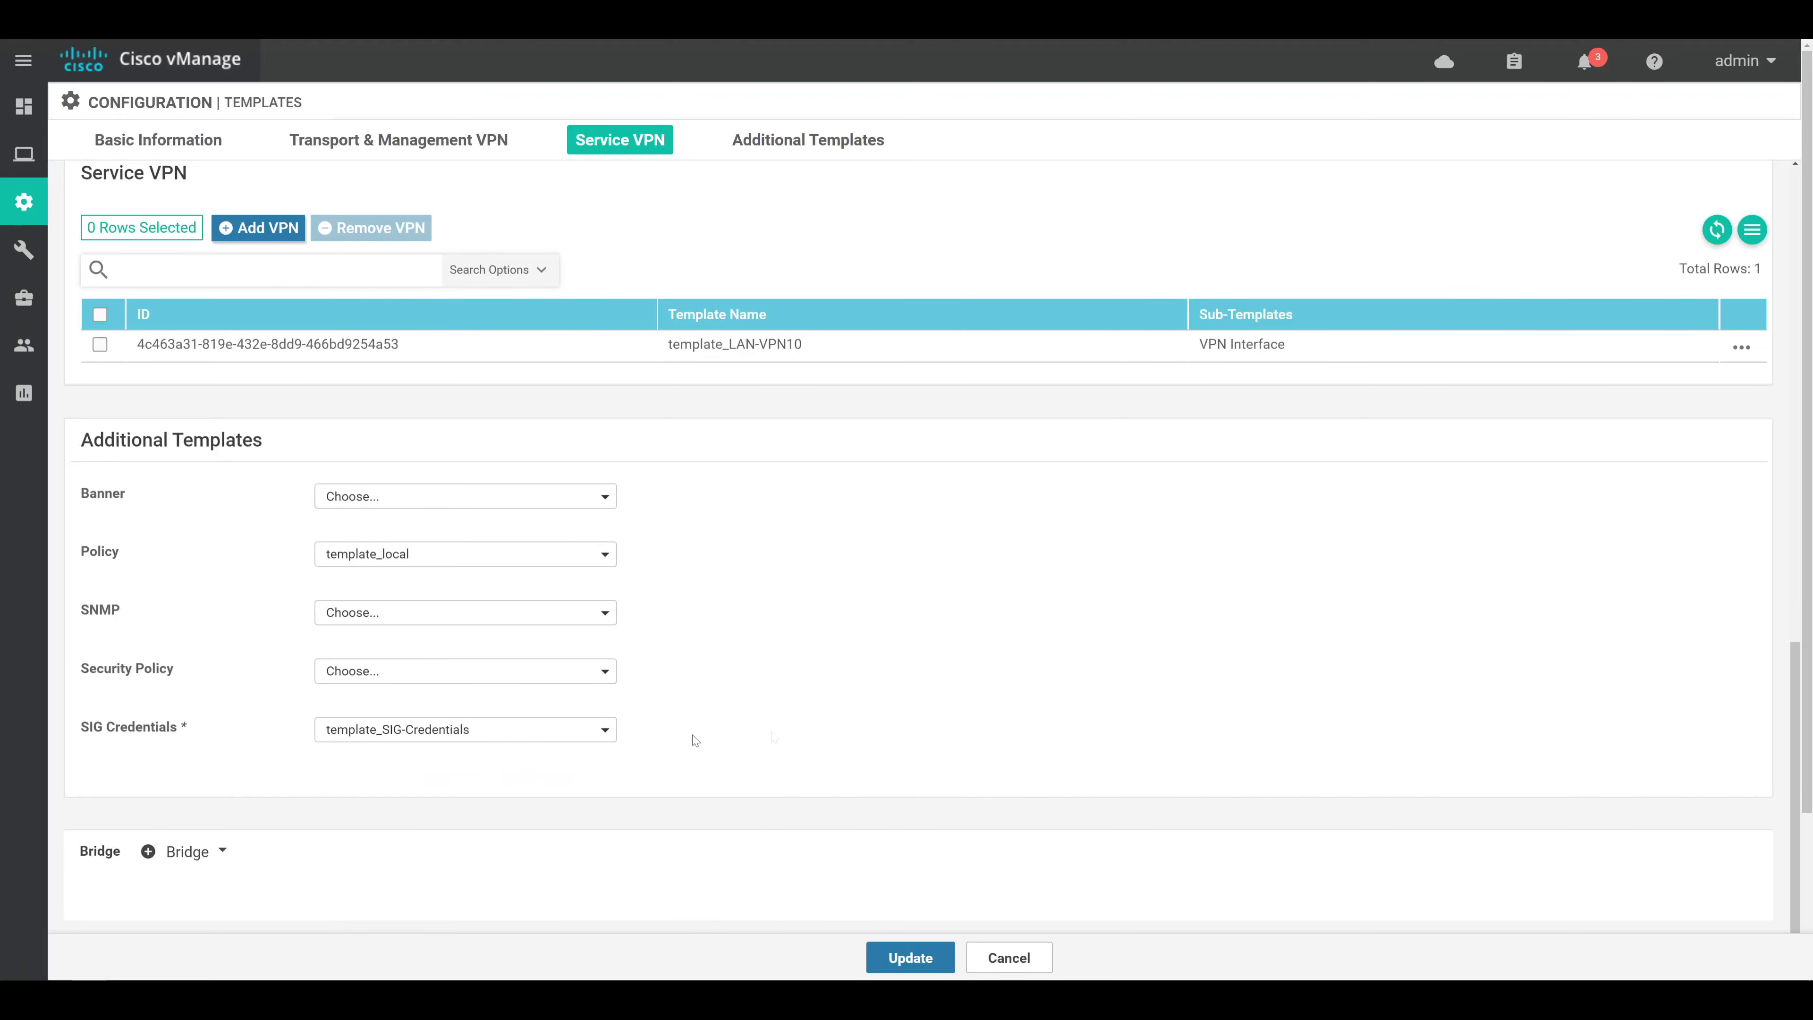
pyautogui.click(911, 957)
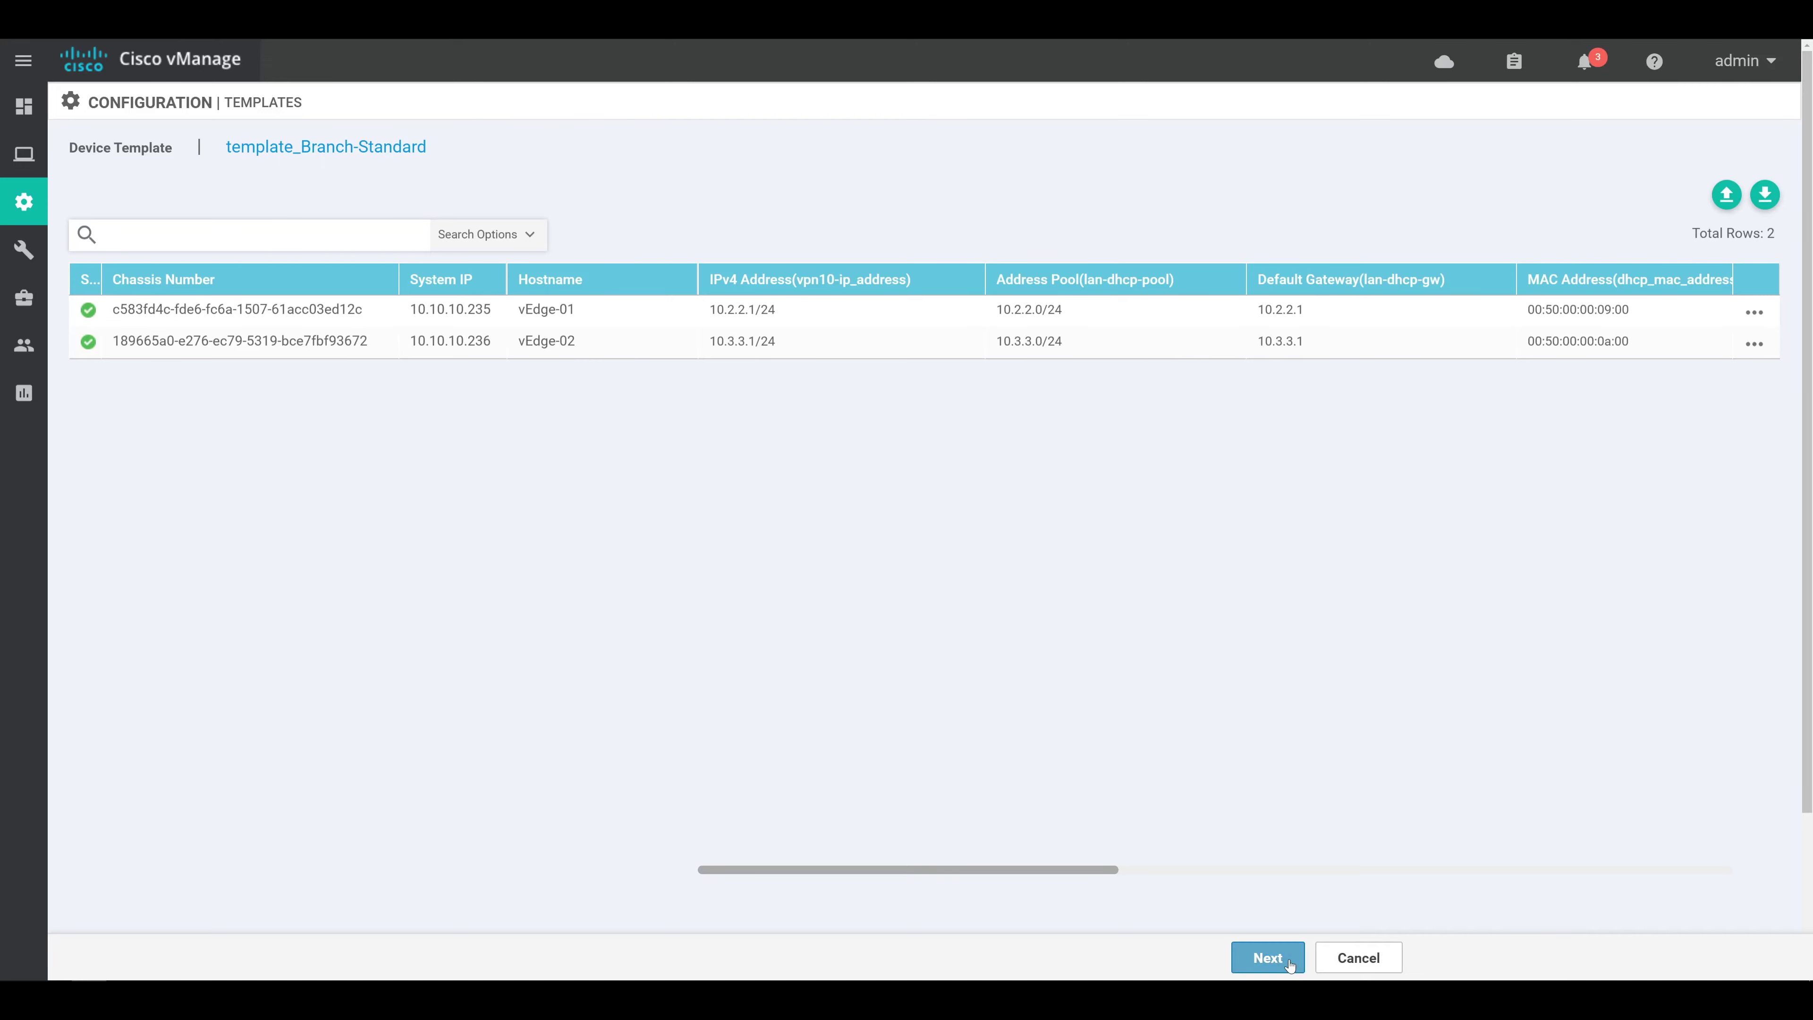
pyautogui.click(1267, 957)
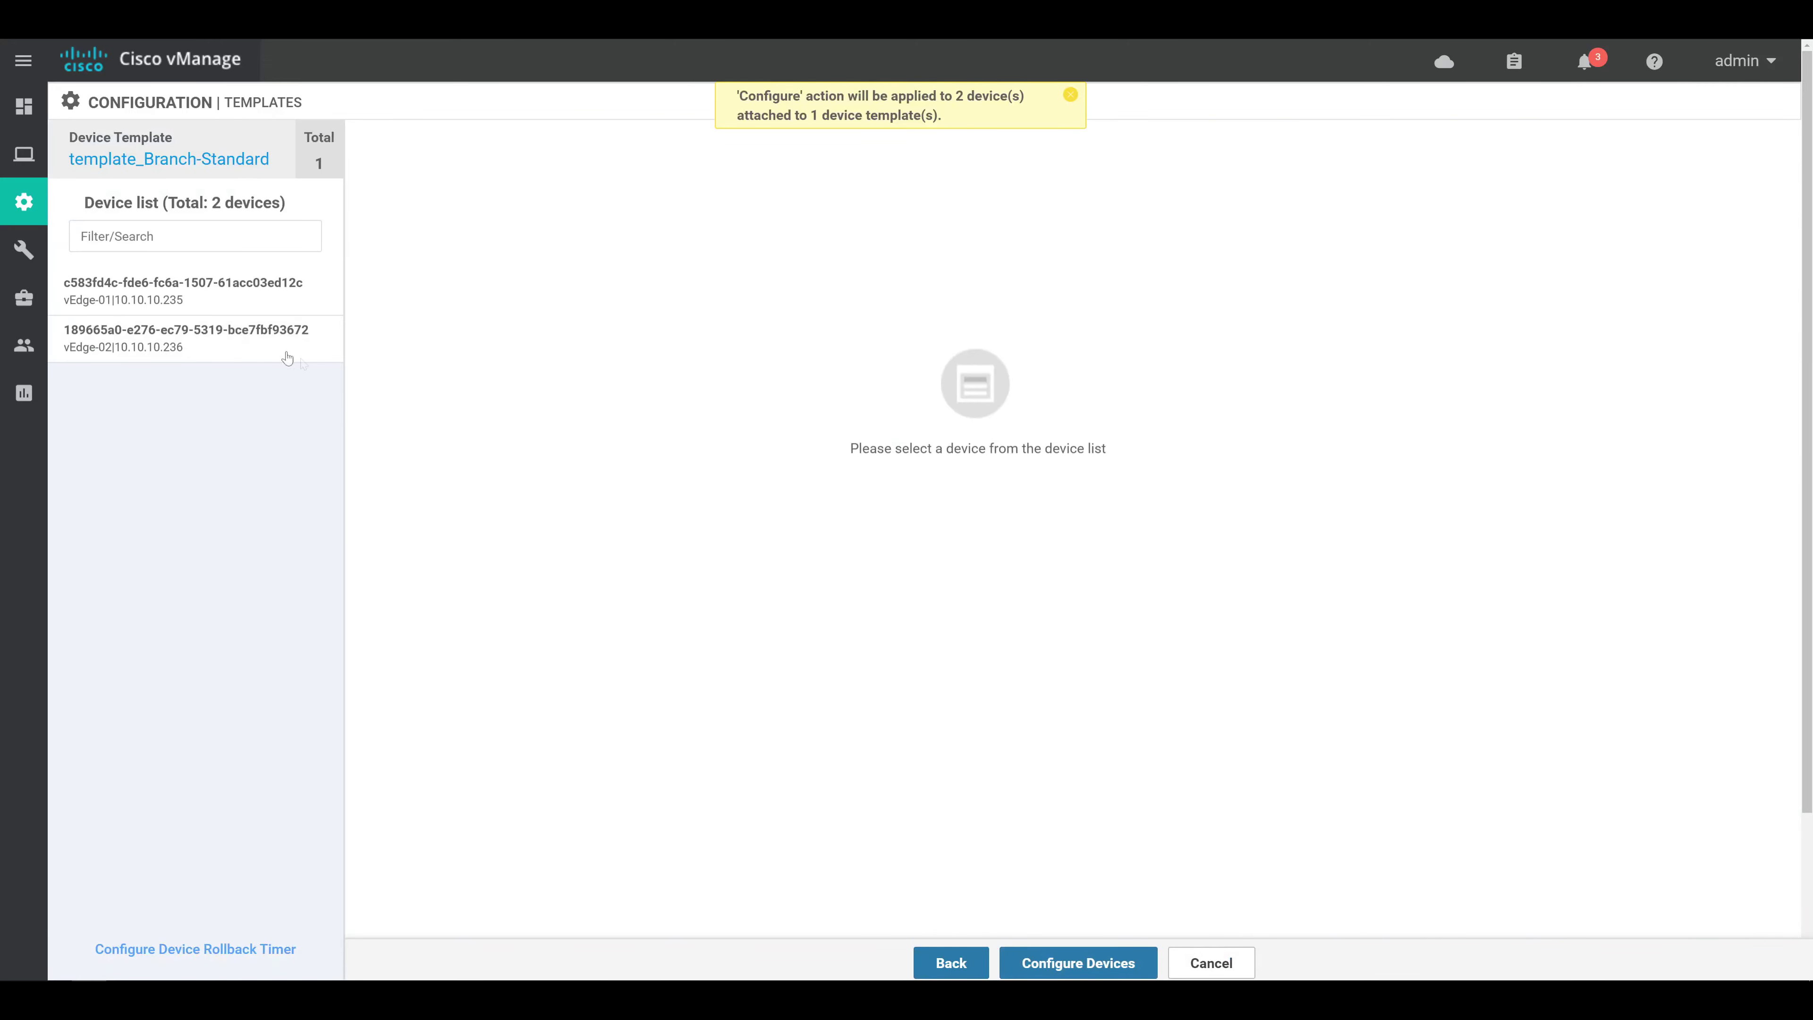
# Review the configuration diff for vEdge-01, examining the added secure-internet-gateway, service sig and IPsec interface sections
pyautogui.click(243, 299)
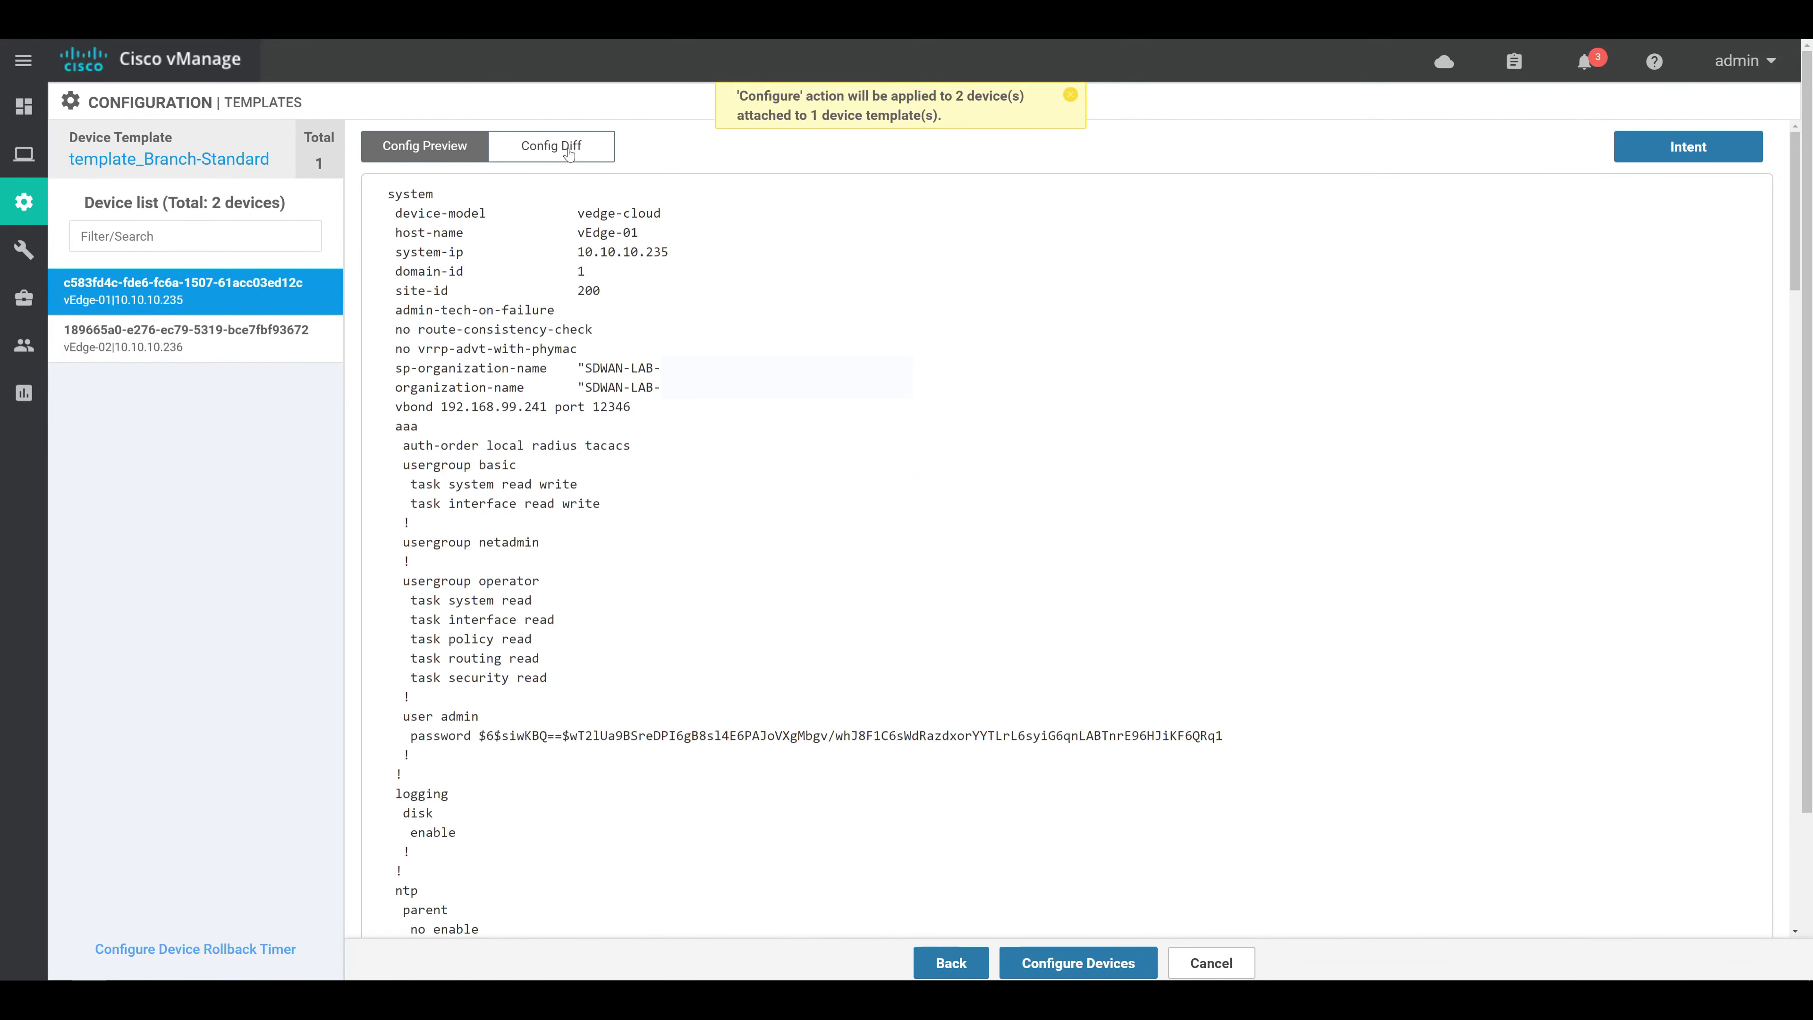
pyautogui.click(563, 149)
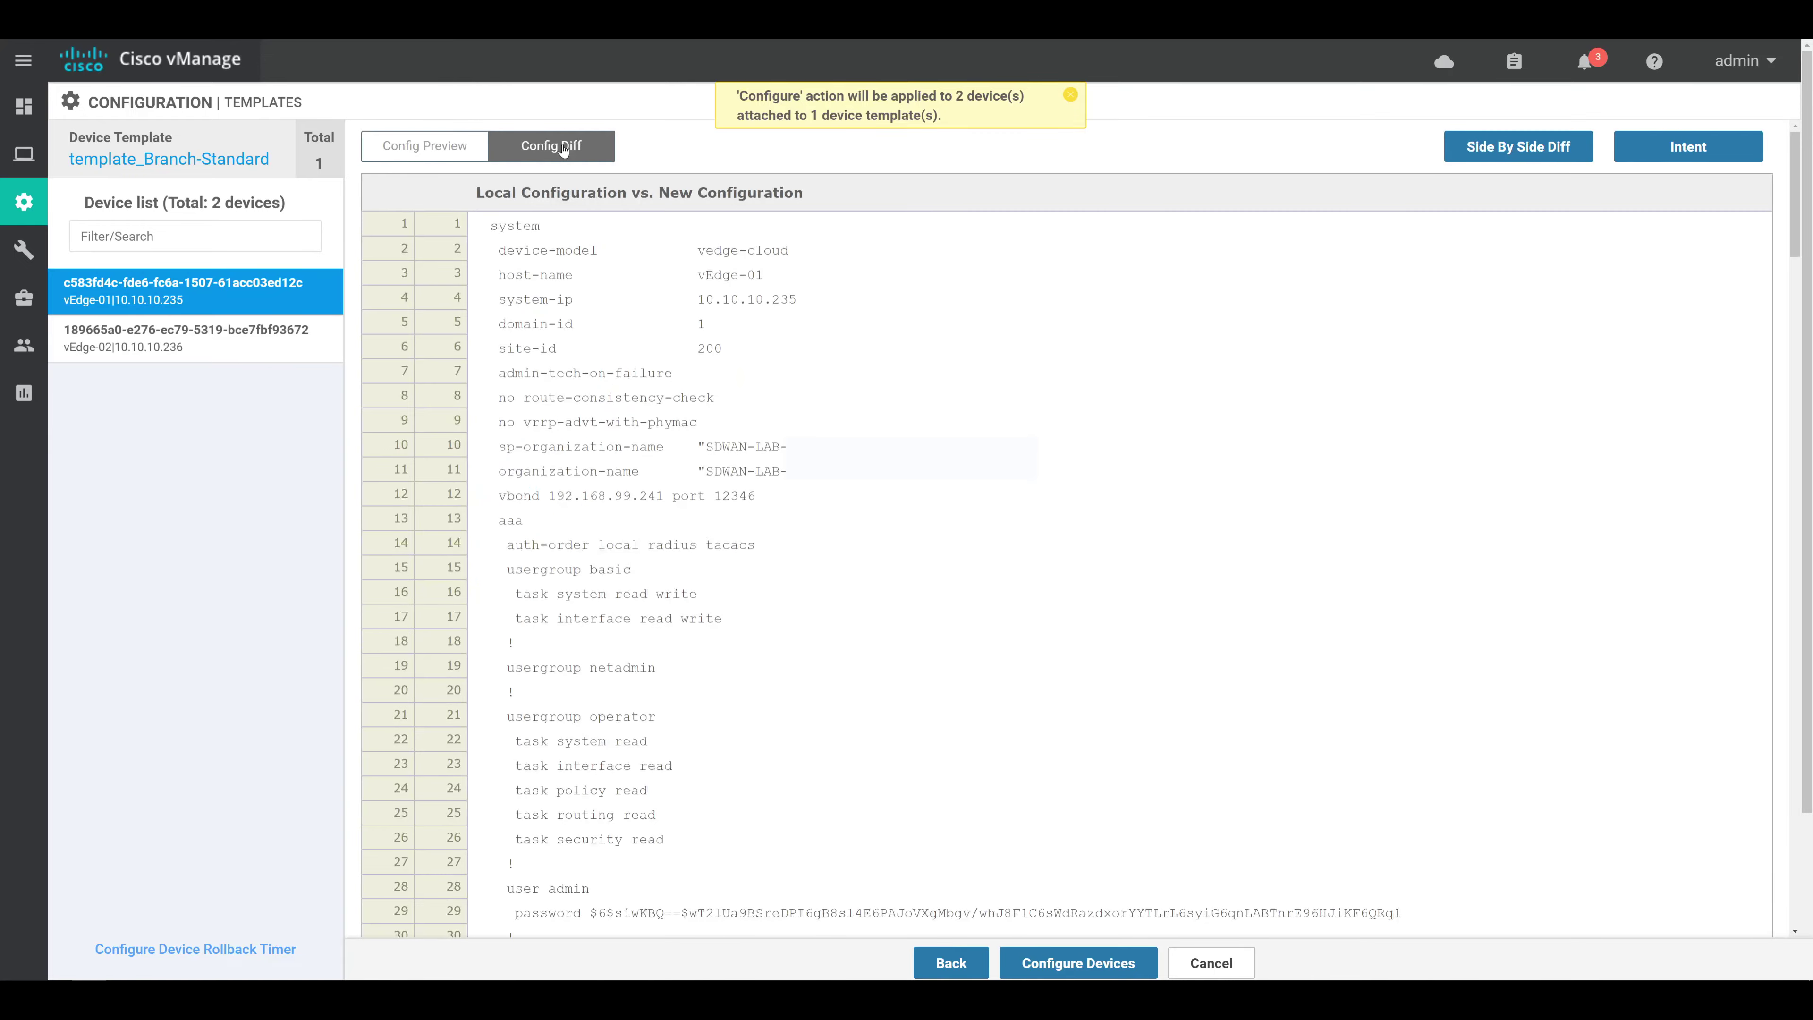
pyautogui.scroll(-15, 1058, 404)
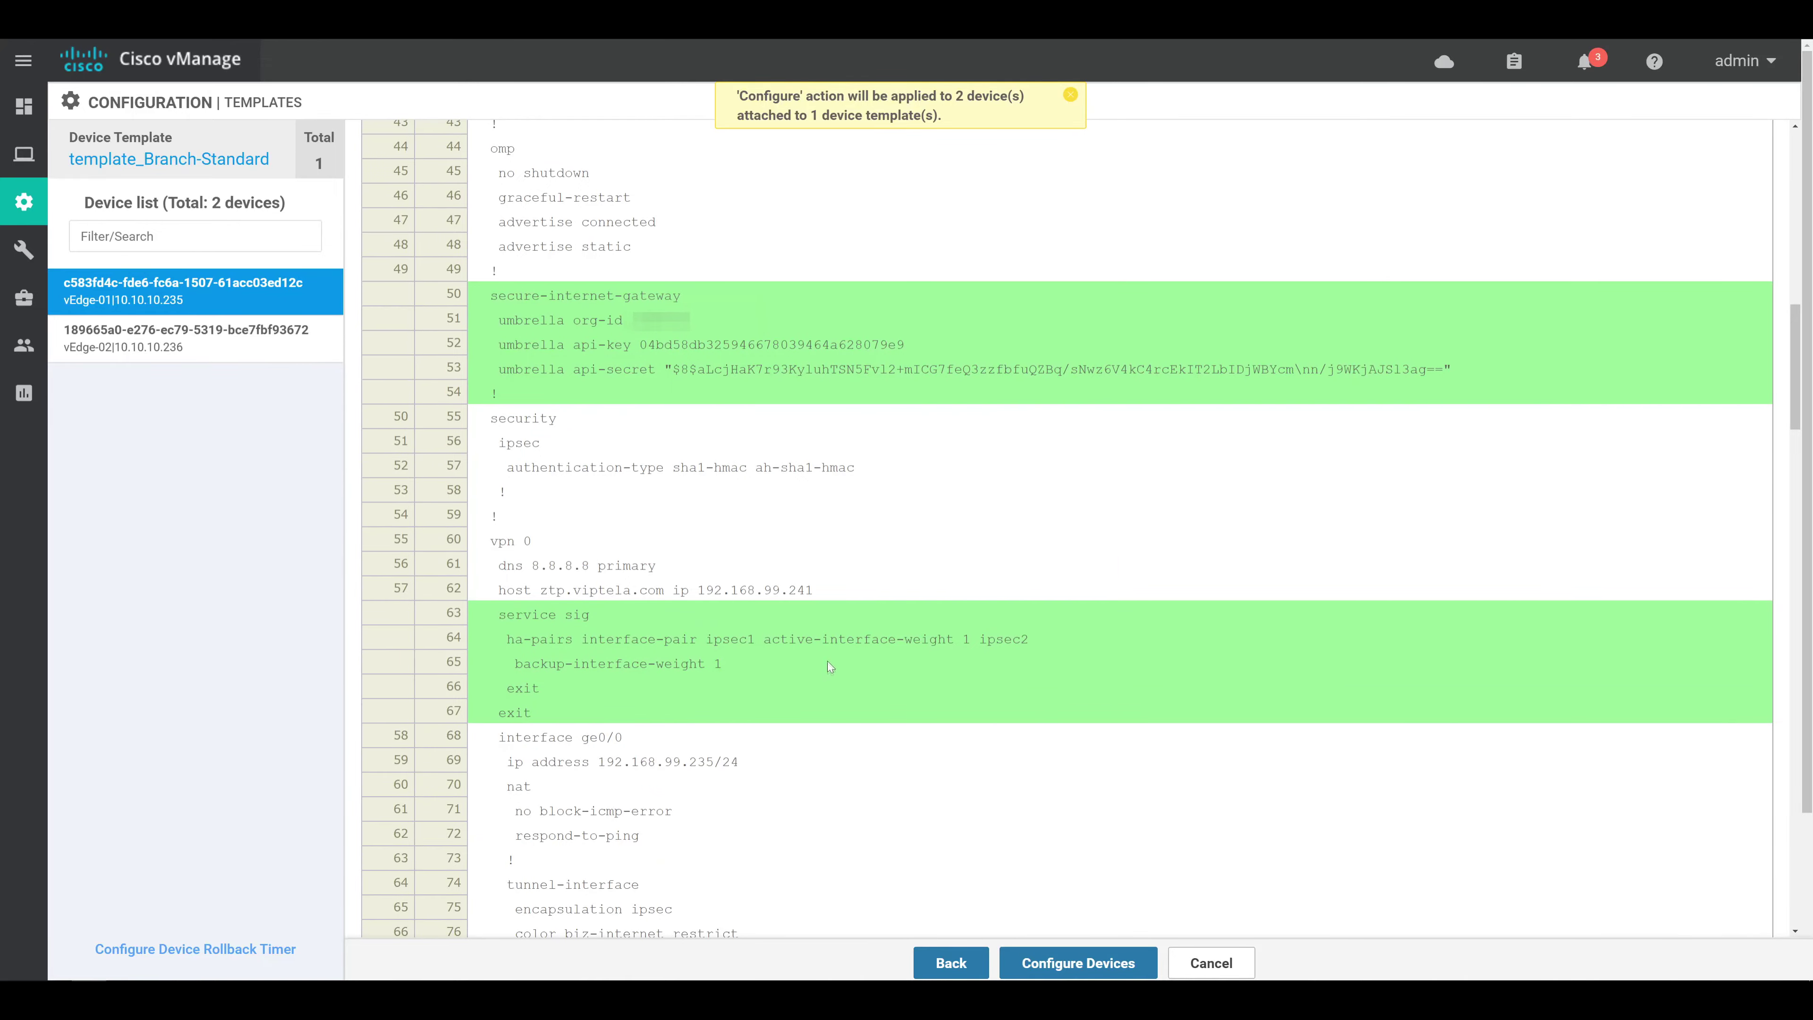
pyautogui.scroll(-5, 827, 663)
pyautogui.scroll(-5, 817, 652)
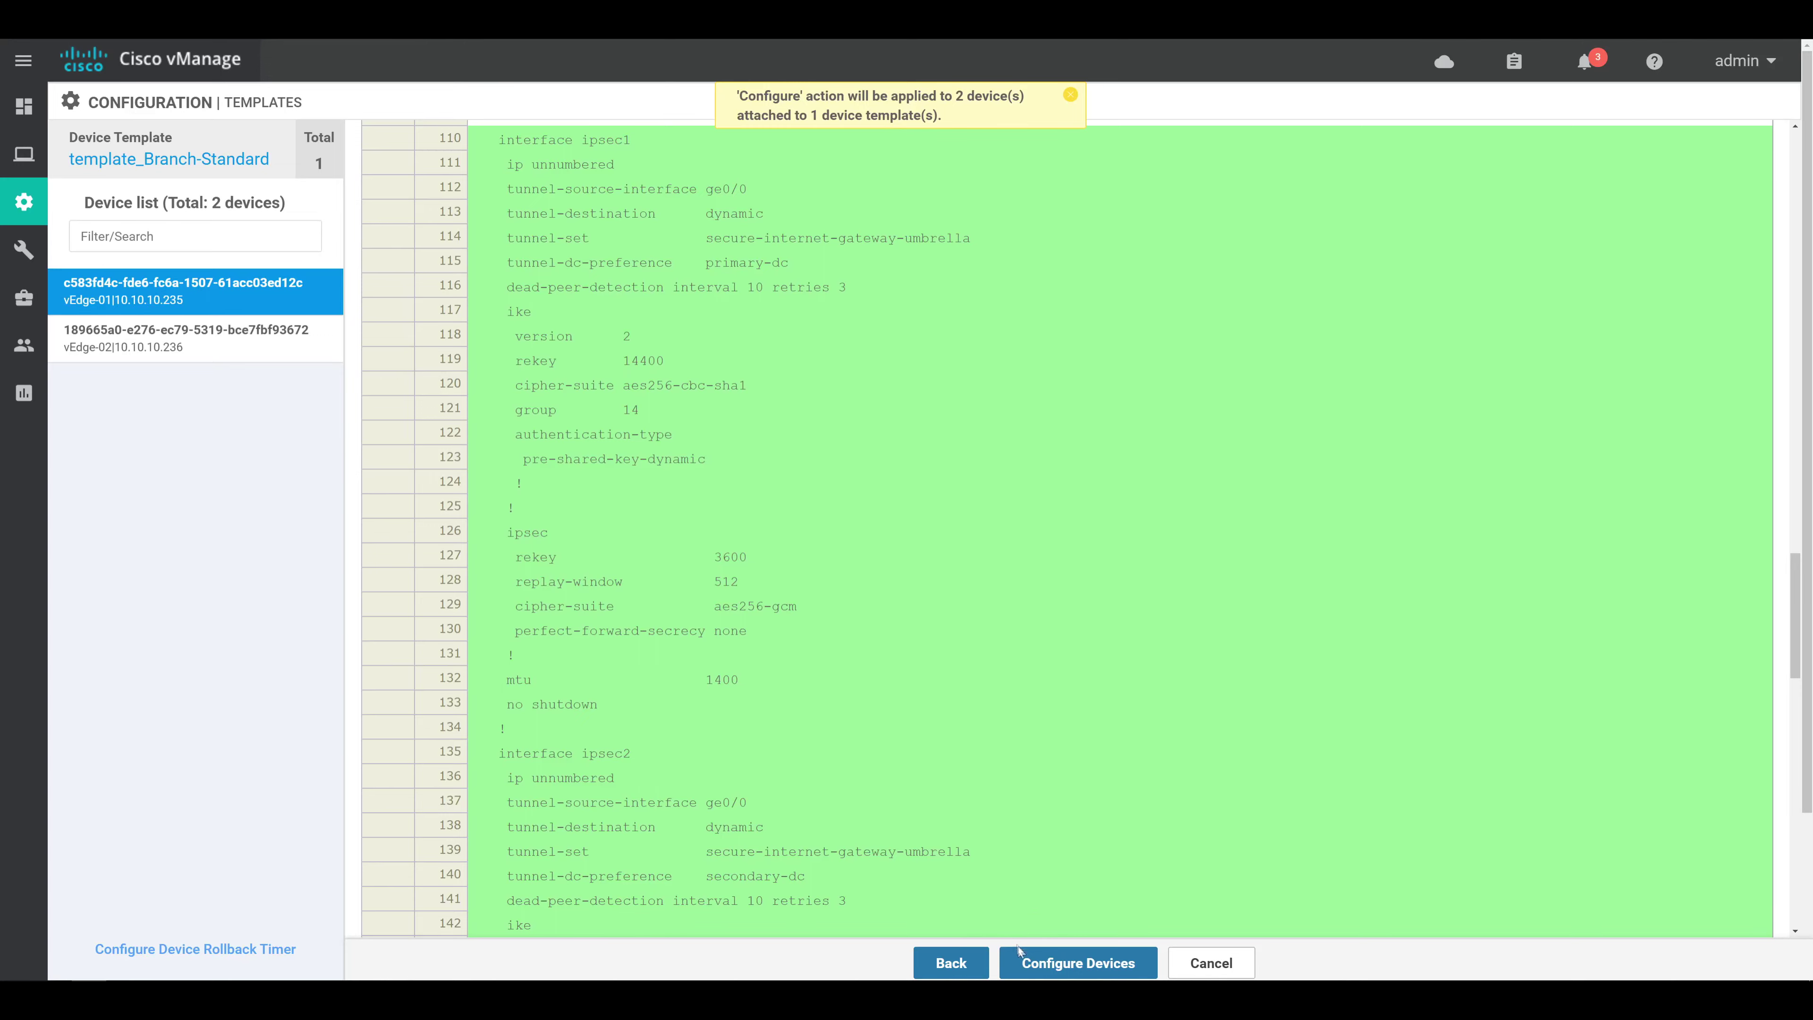
# Push the template configuration to the devices and confirm the changes on 2 devices
pyautogui.click(1027, 965)
pyautogui.click(579, 505)
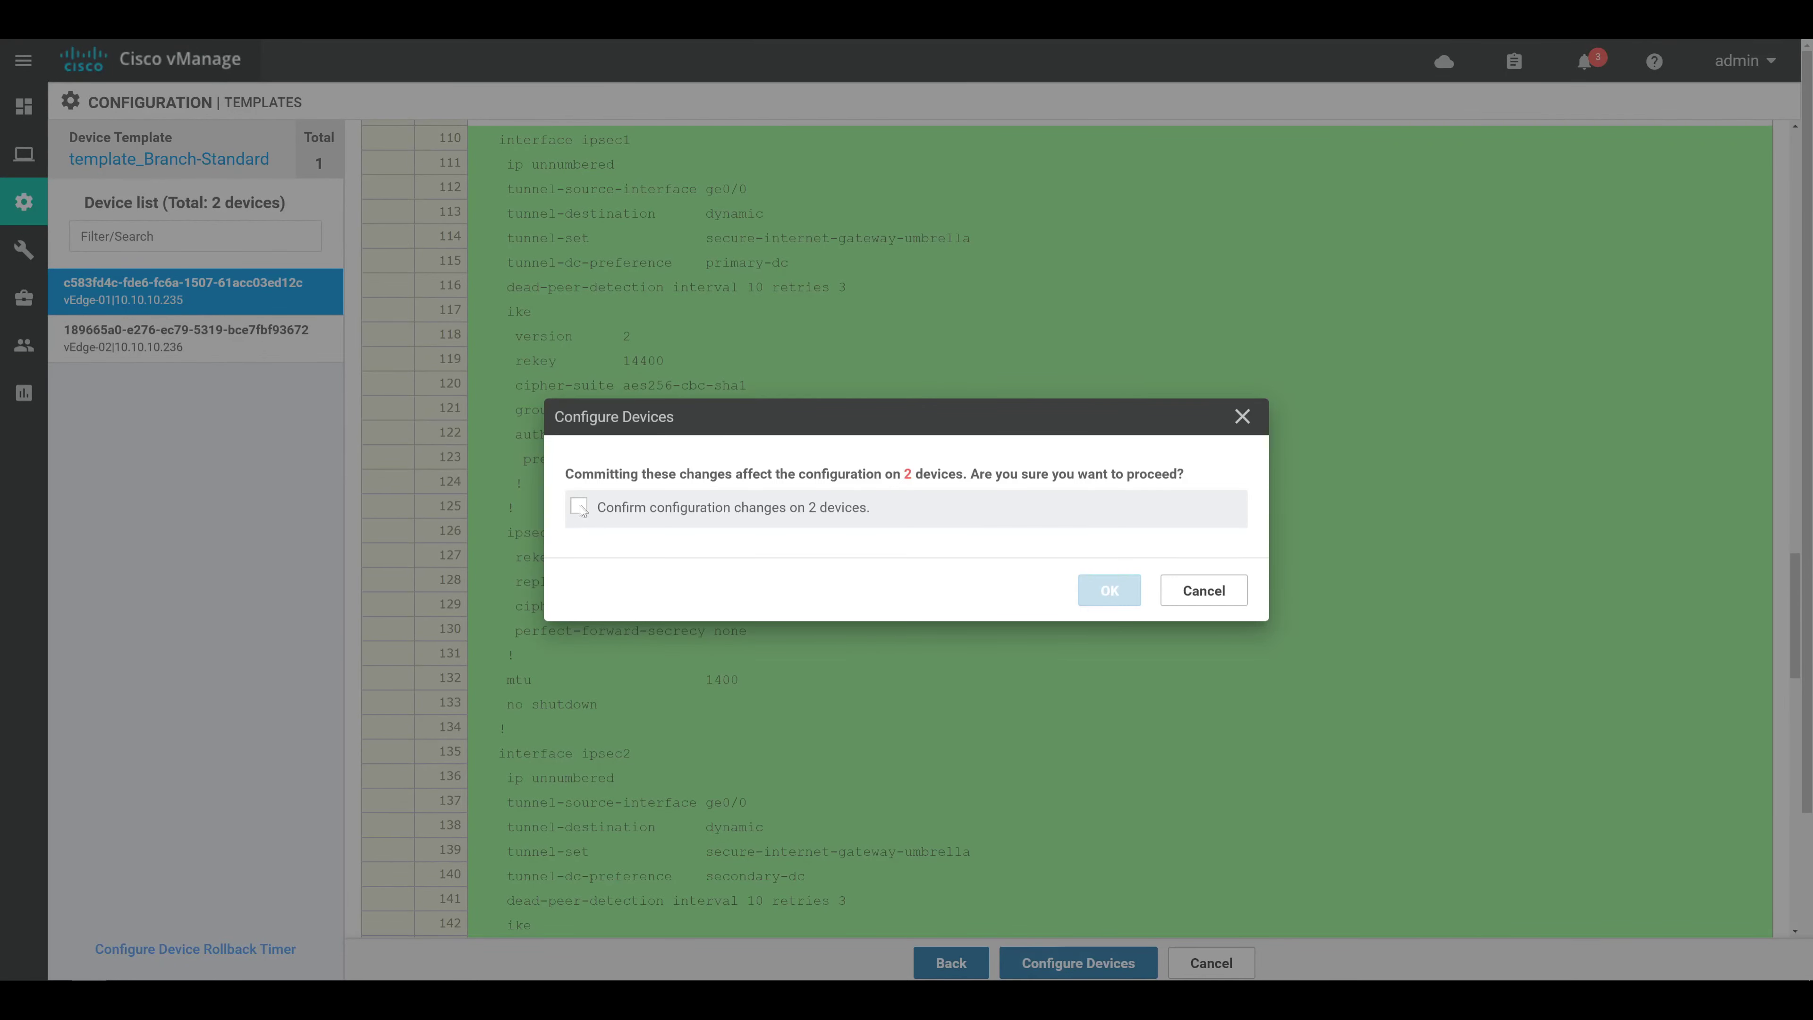
pyautogui.click(1092, 584)
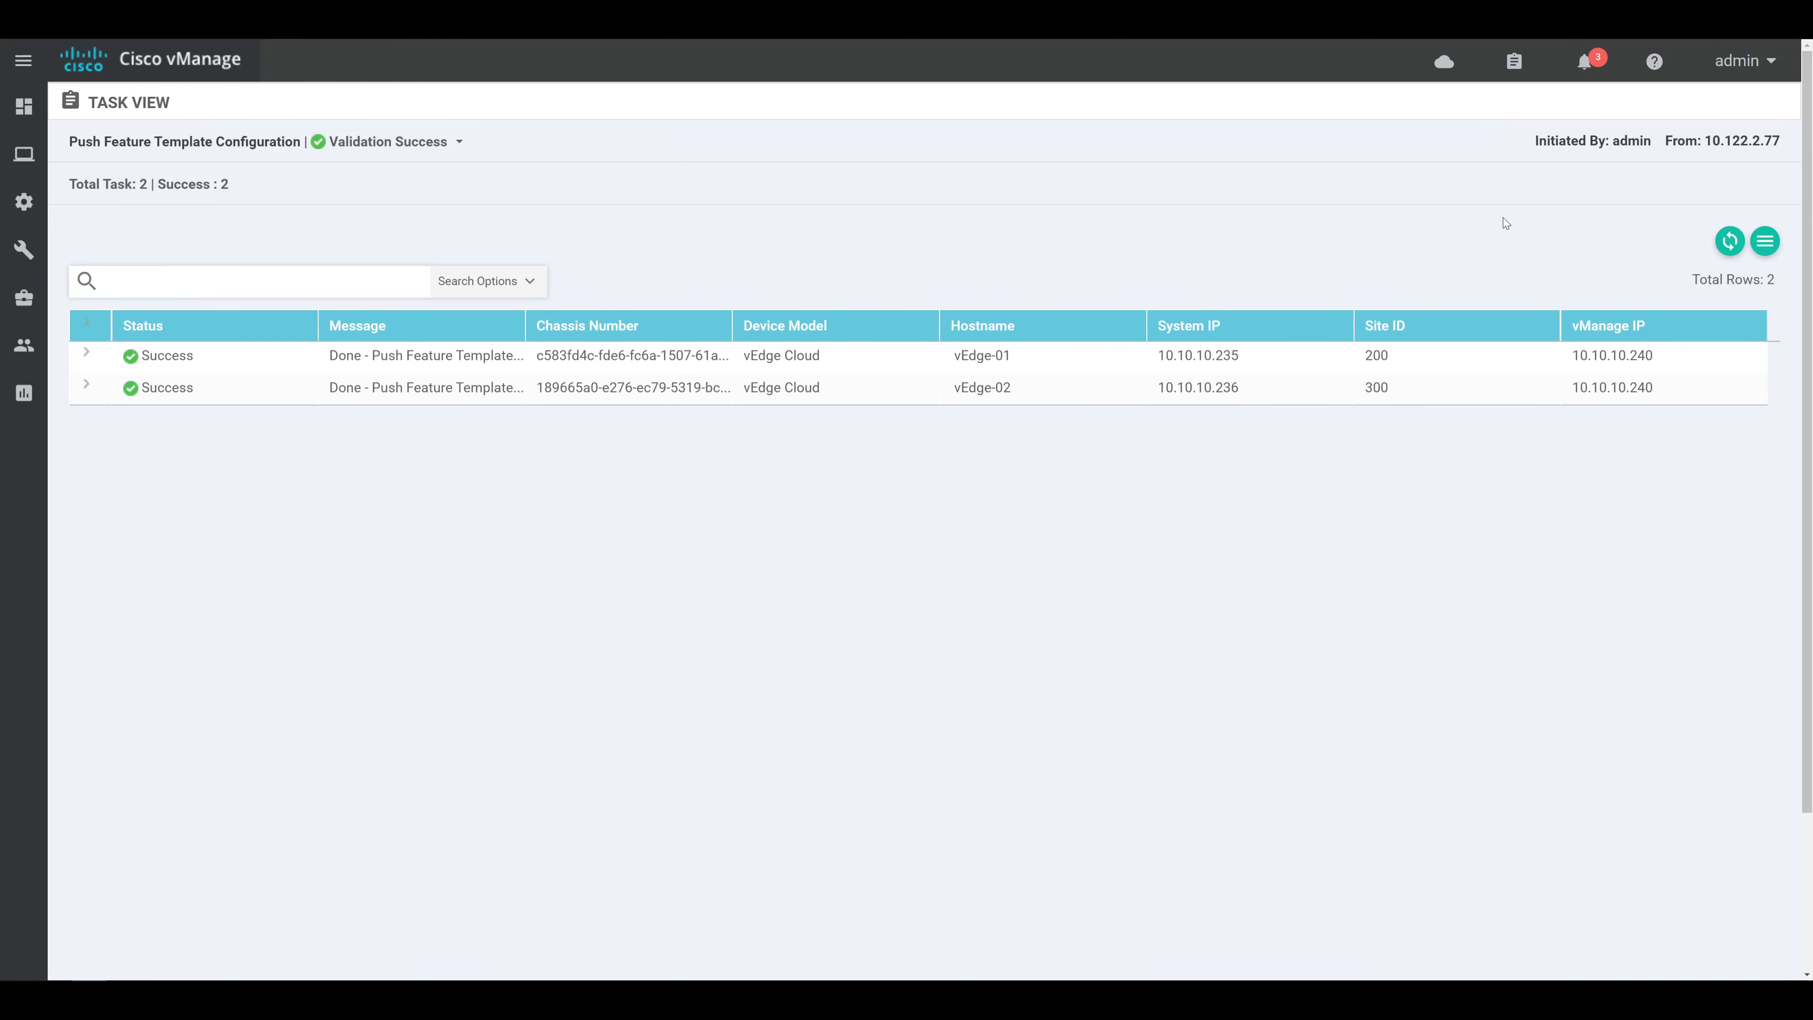
# Switch to the vEdge-02 terminal and run show secure-internet-gateway tunnels to check the tunnels
pyautogui.hotkey('alt', 'Tab')
pyautogui.write('show secur')
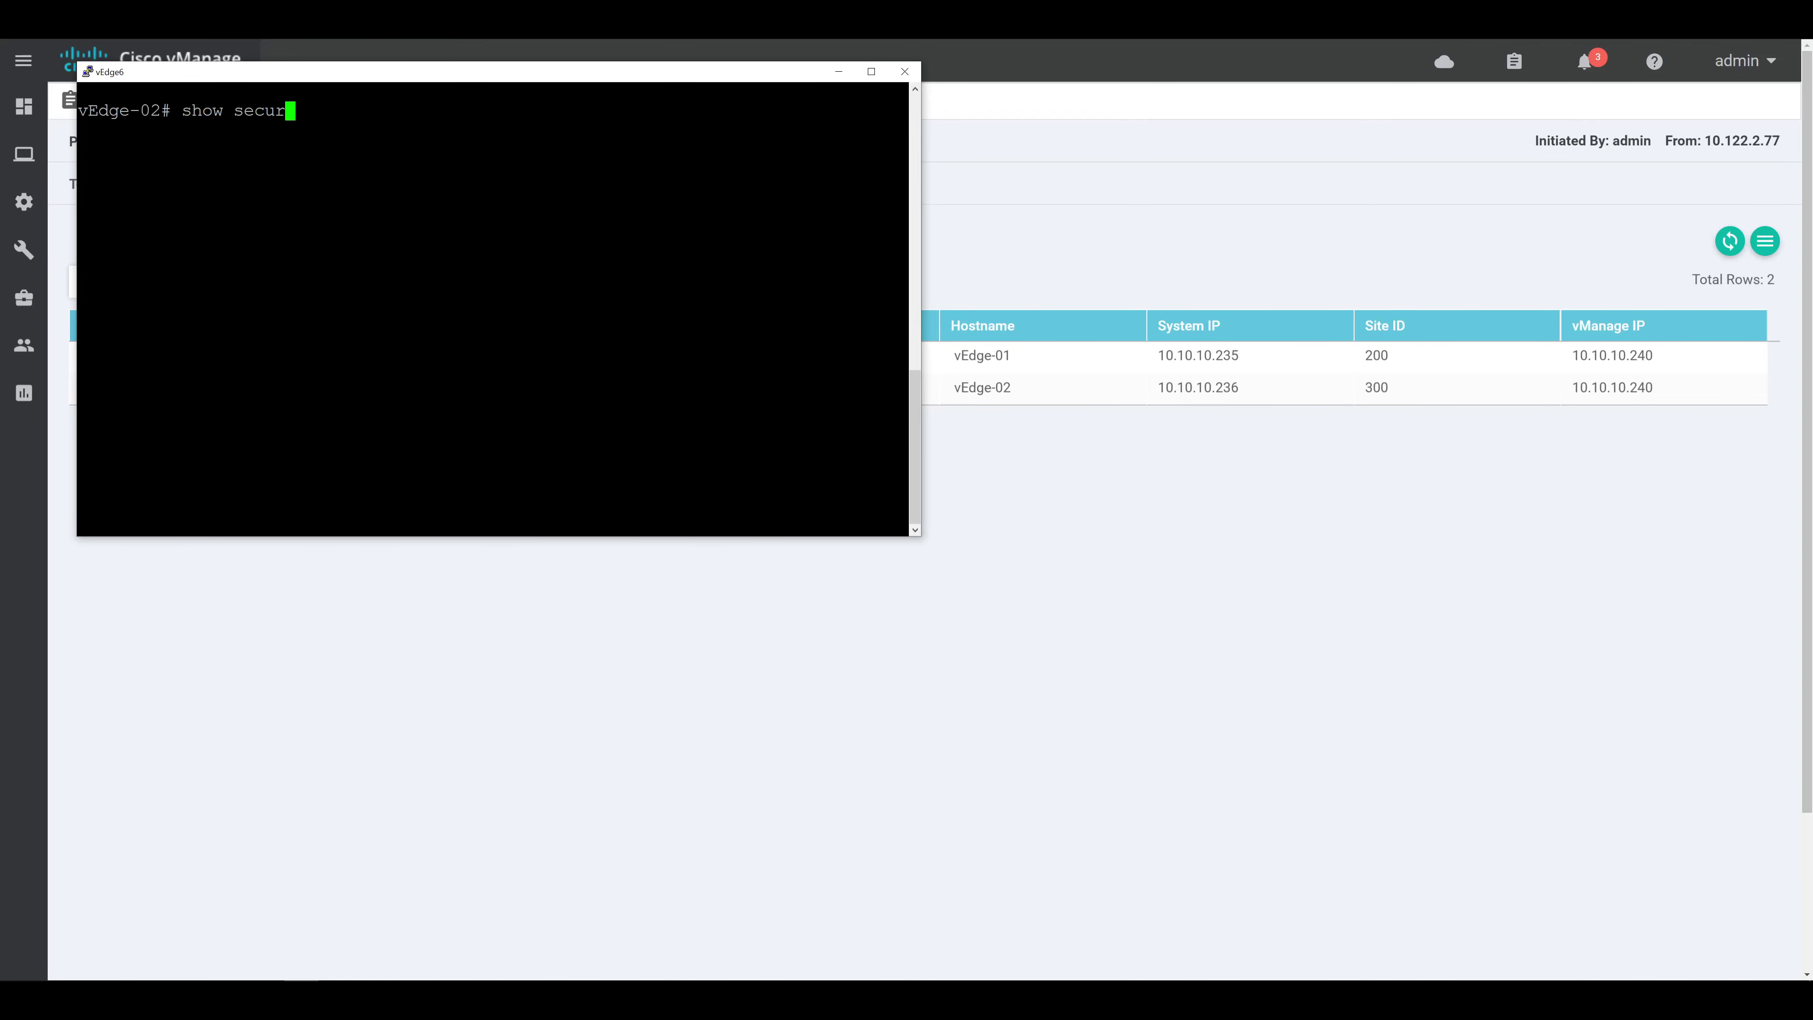
pyautogui.write('e')
pyautogui.press('Tab')
pyautogui.write('tunnels')
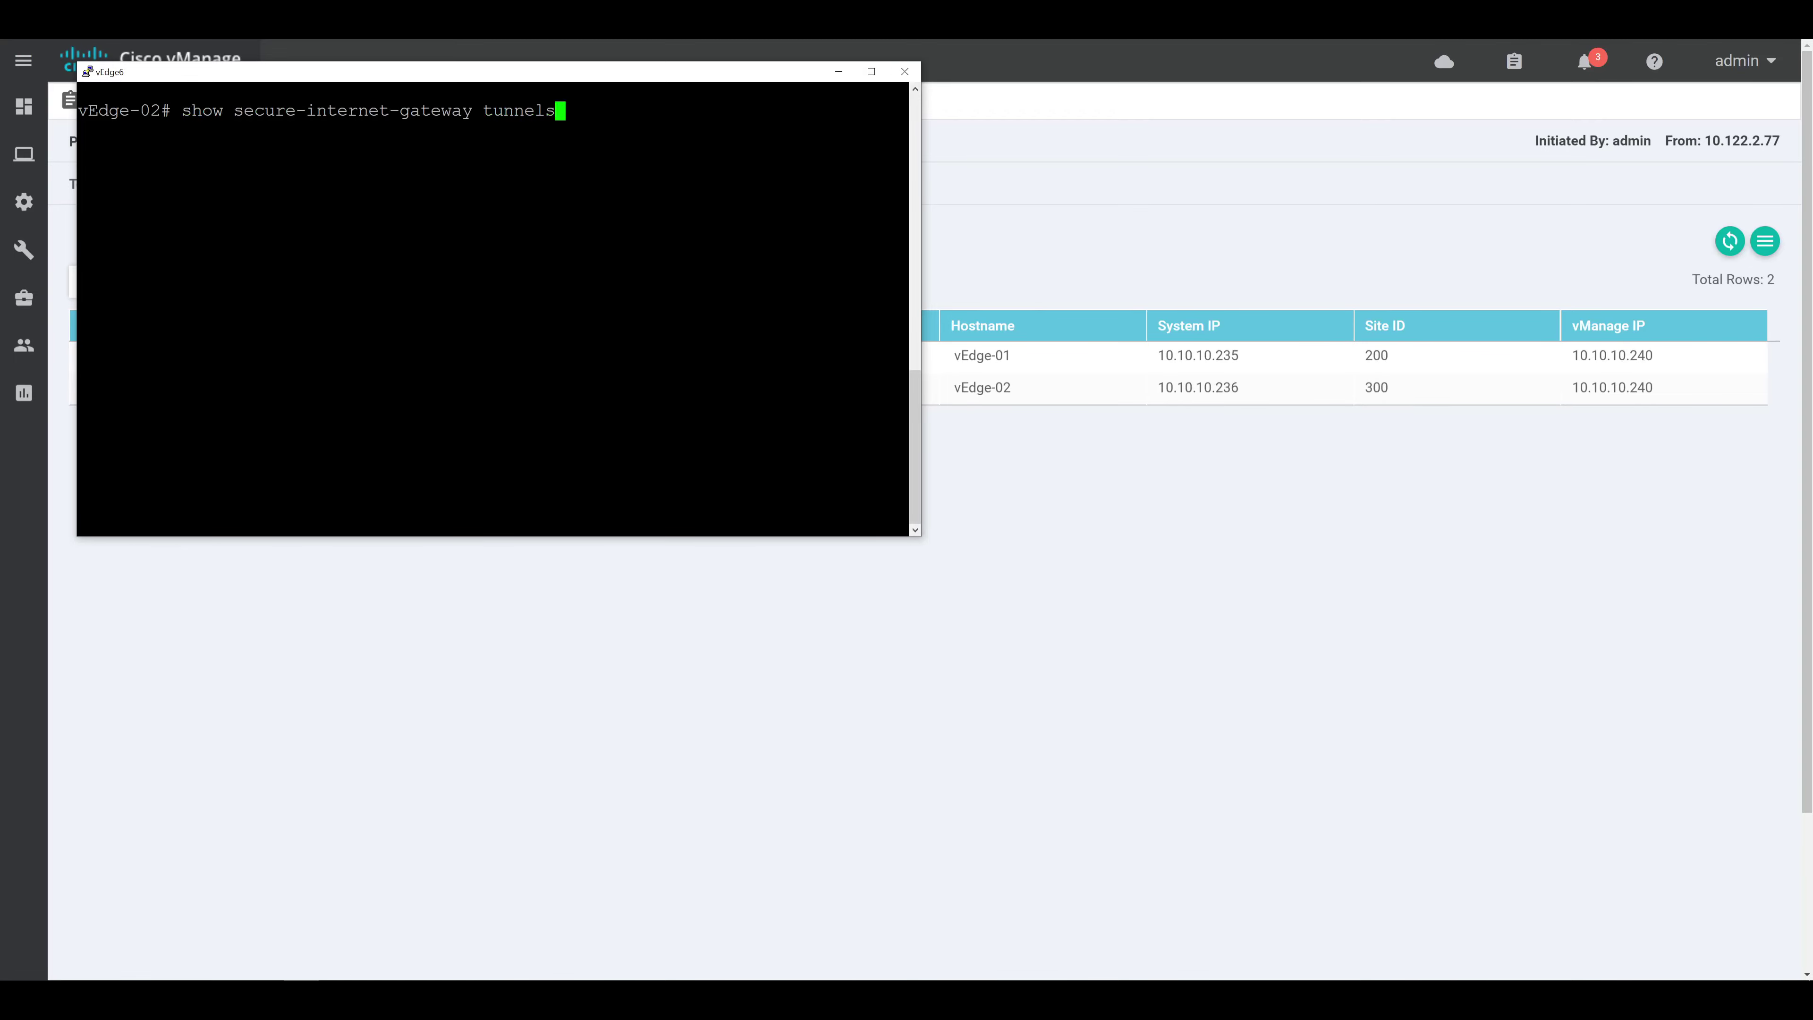
pyautogui.press('Return')
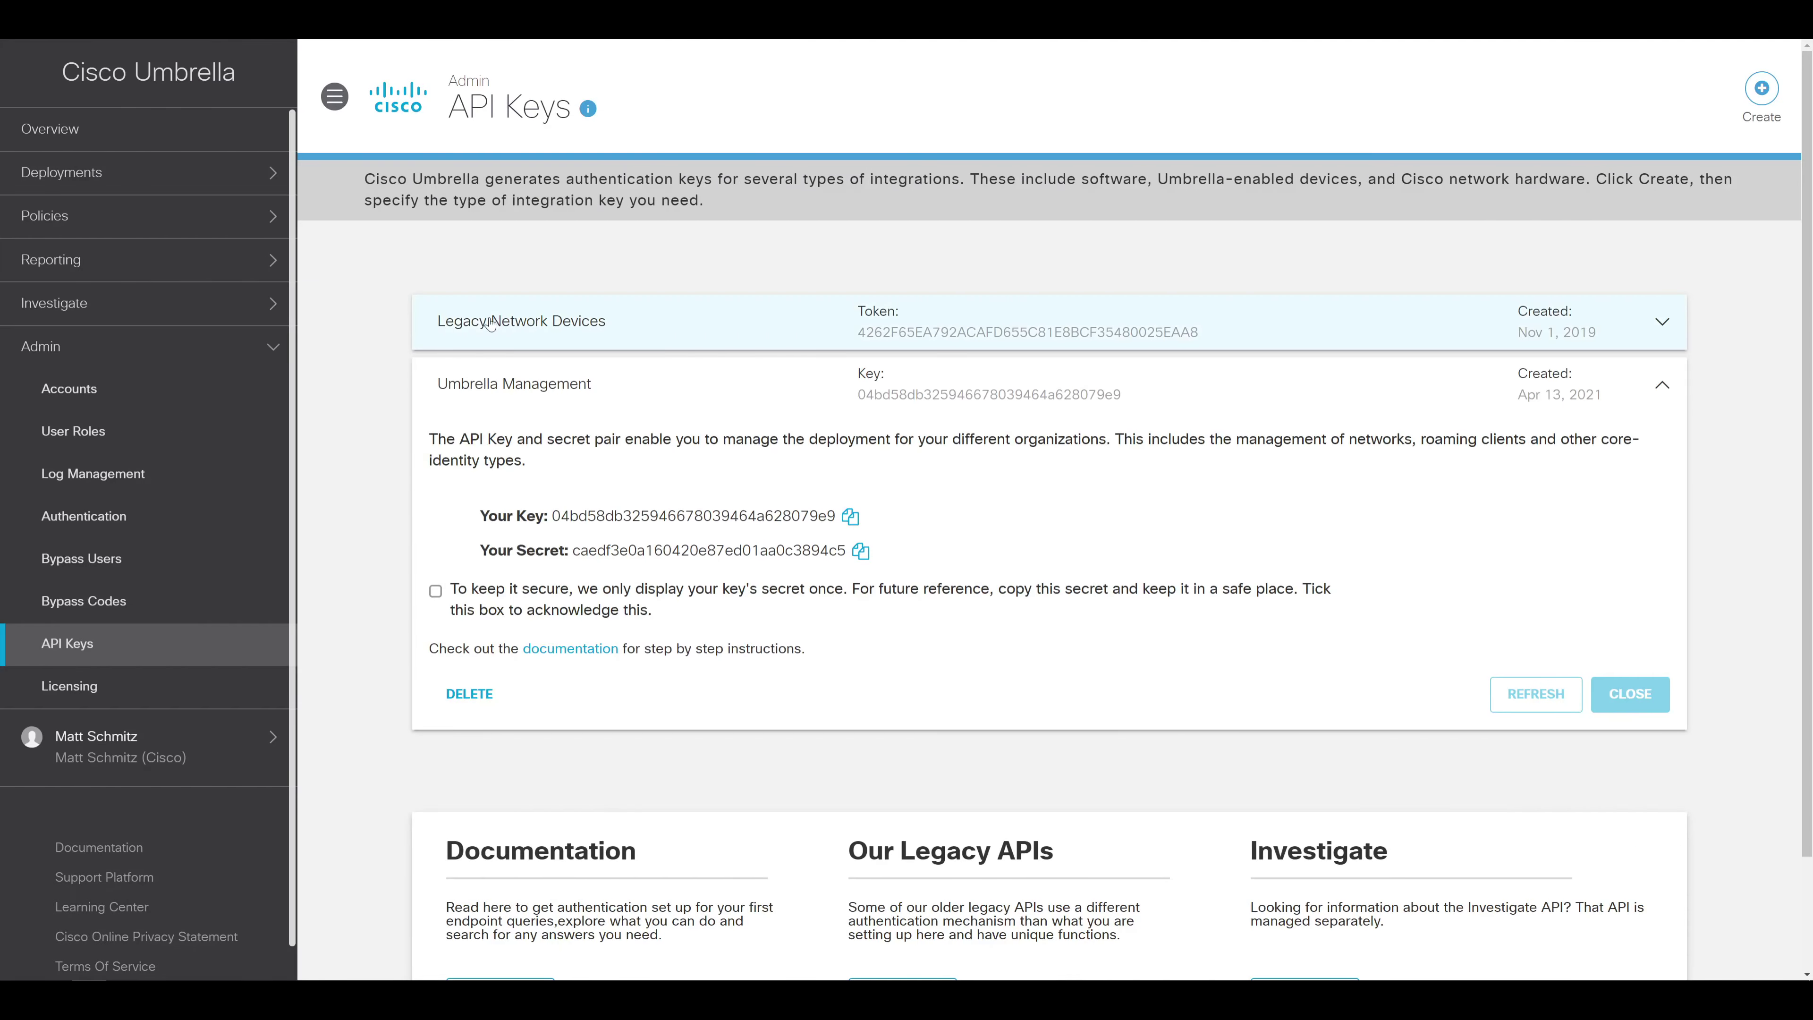
# Switch to Cisco Umbrella and view the Network Tunnels deployment page
pyautogui.click(232, 177)
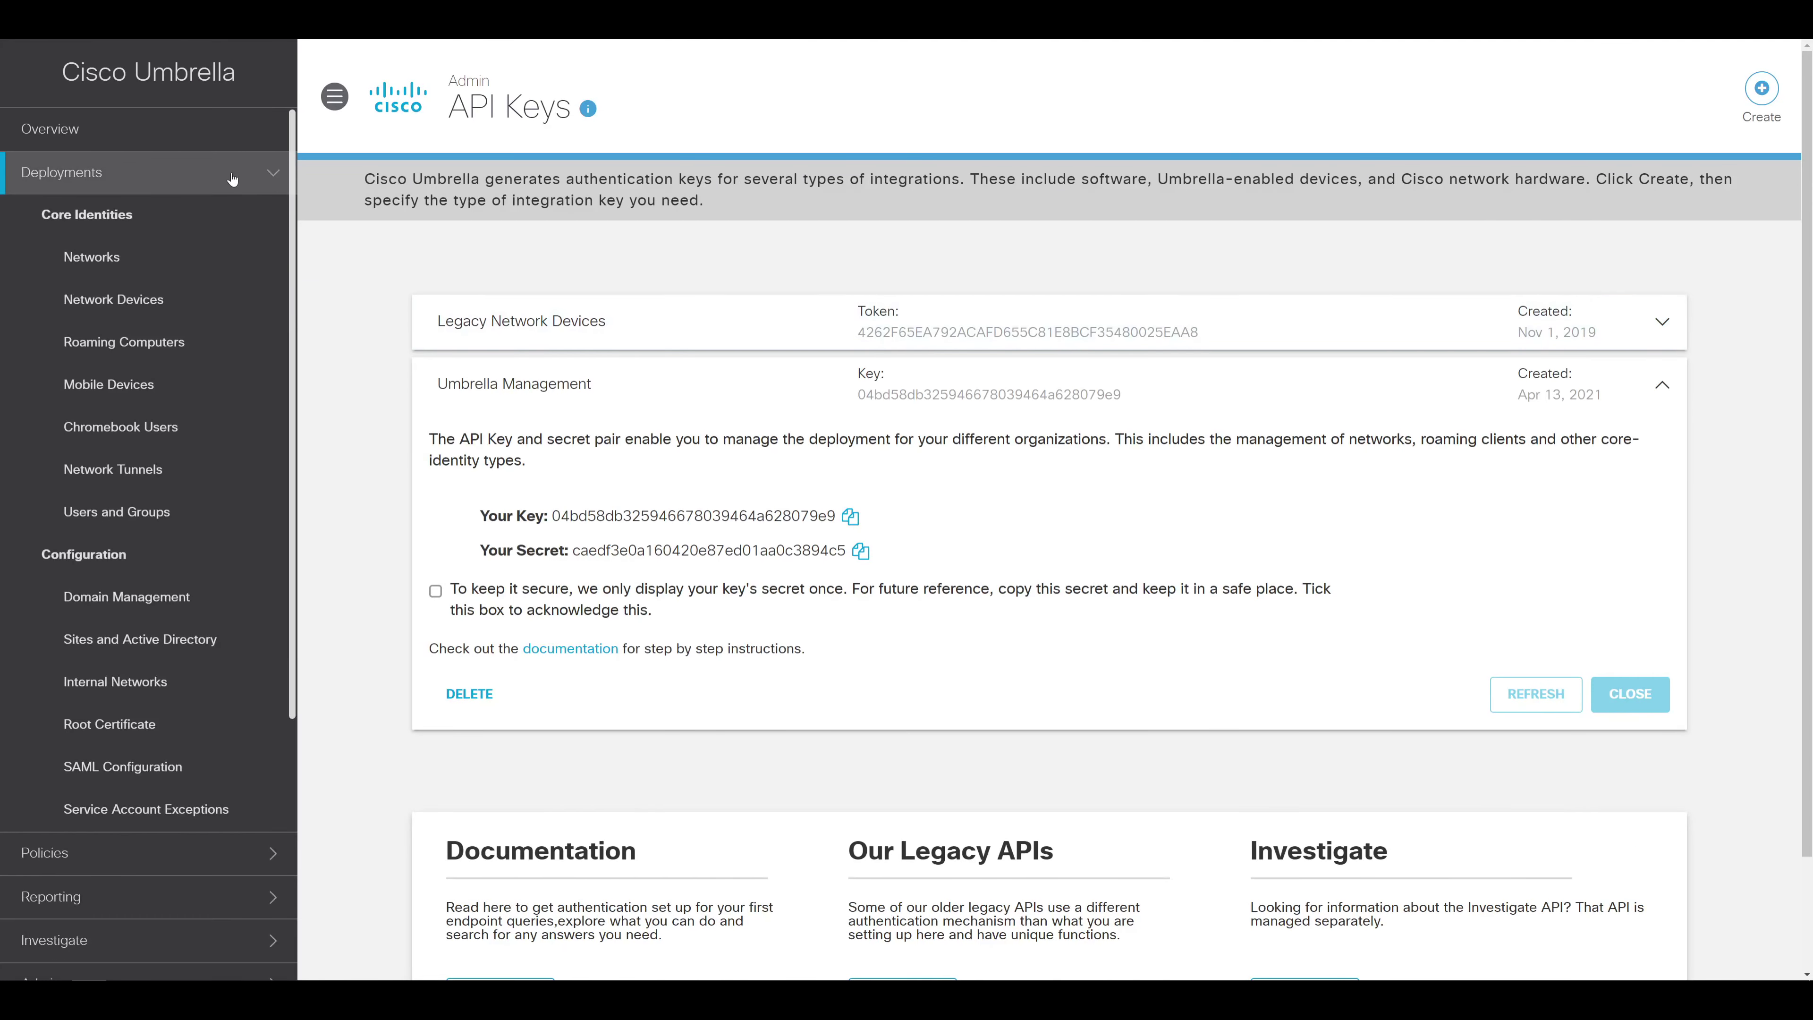
pyautogui.click(146, 471)
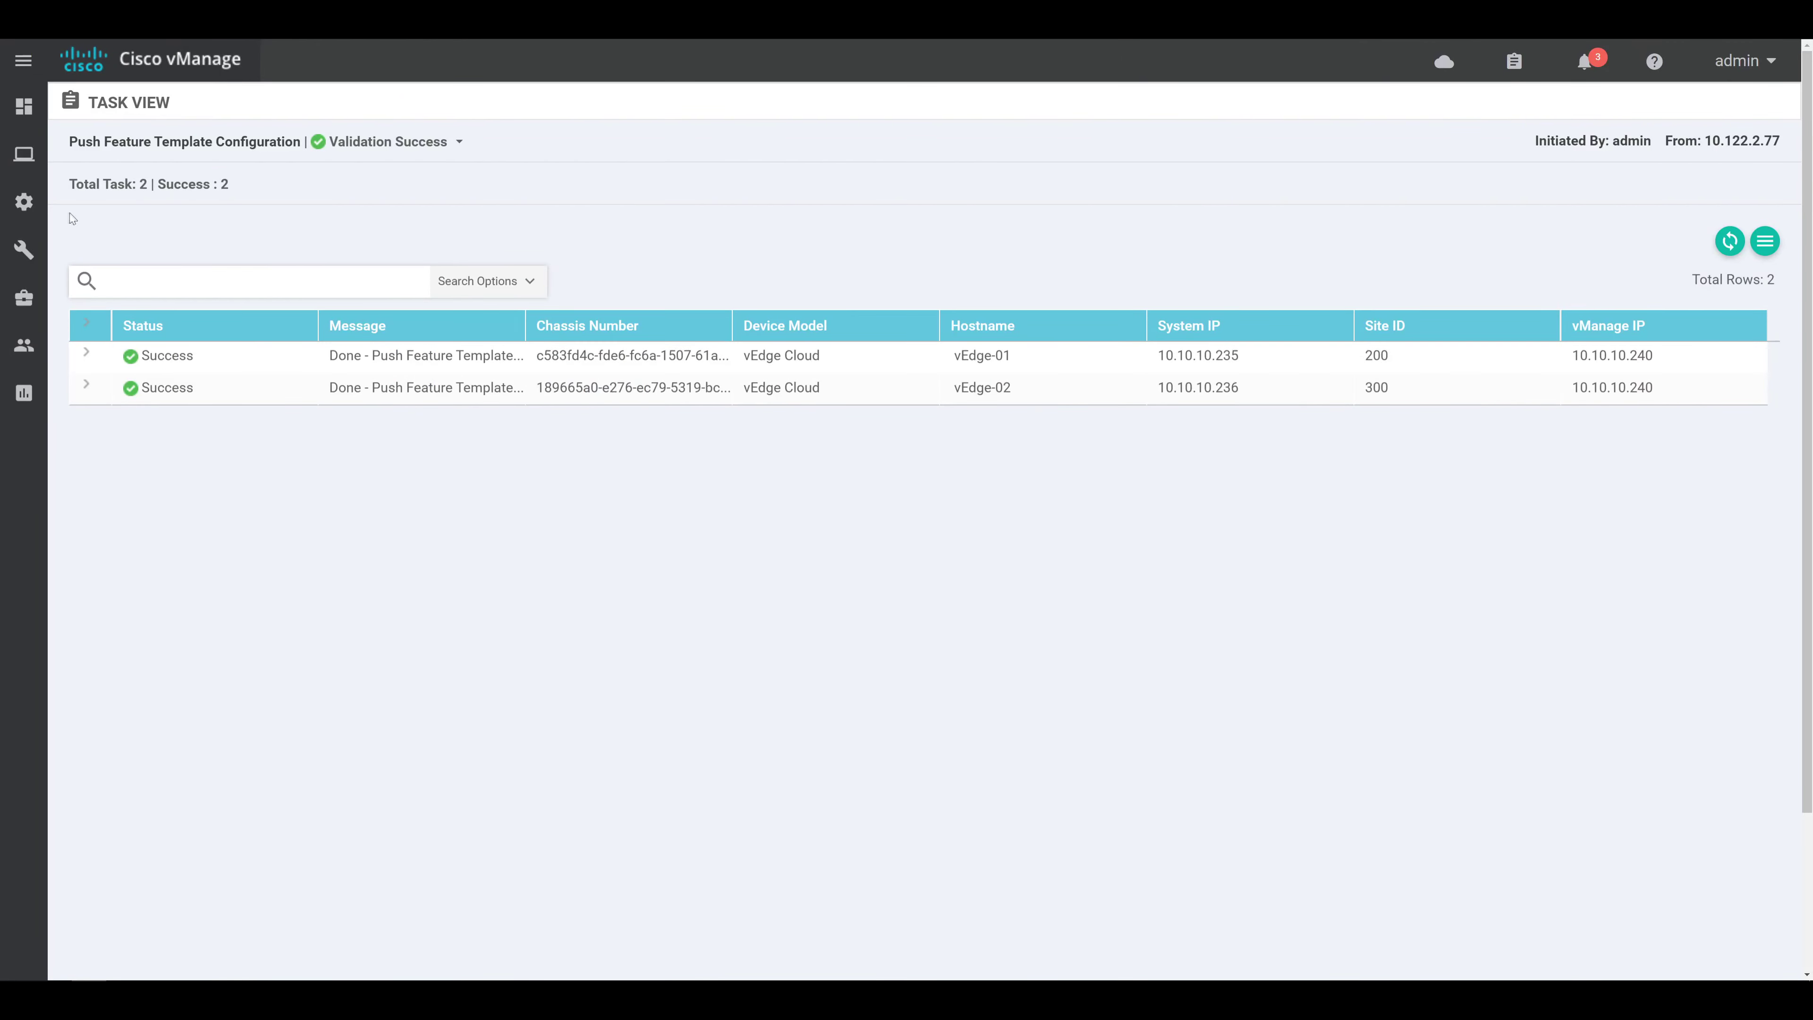
# Return to Cisco vManage and open the template_LAN-VPN10 feature template for editing
pyautogui.moveTo(24, 202)
pyautogui.click(114, 428)
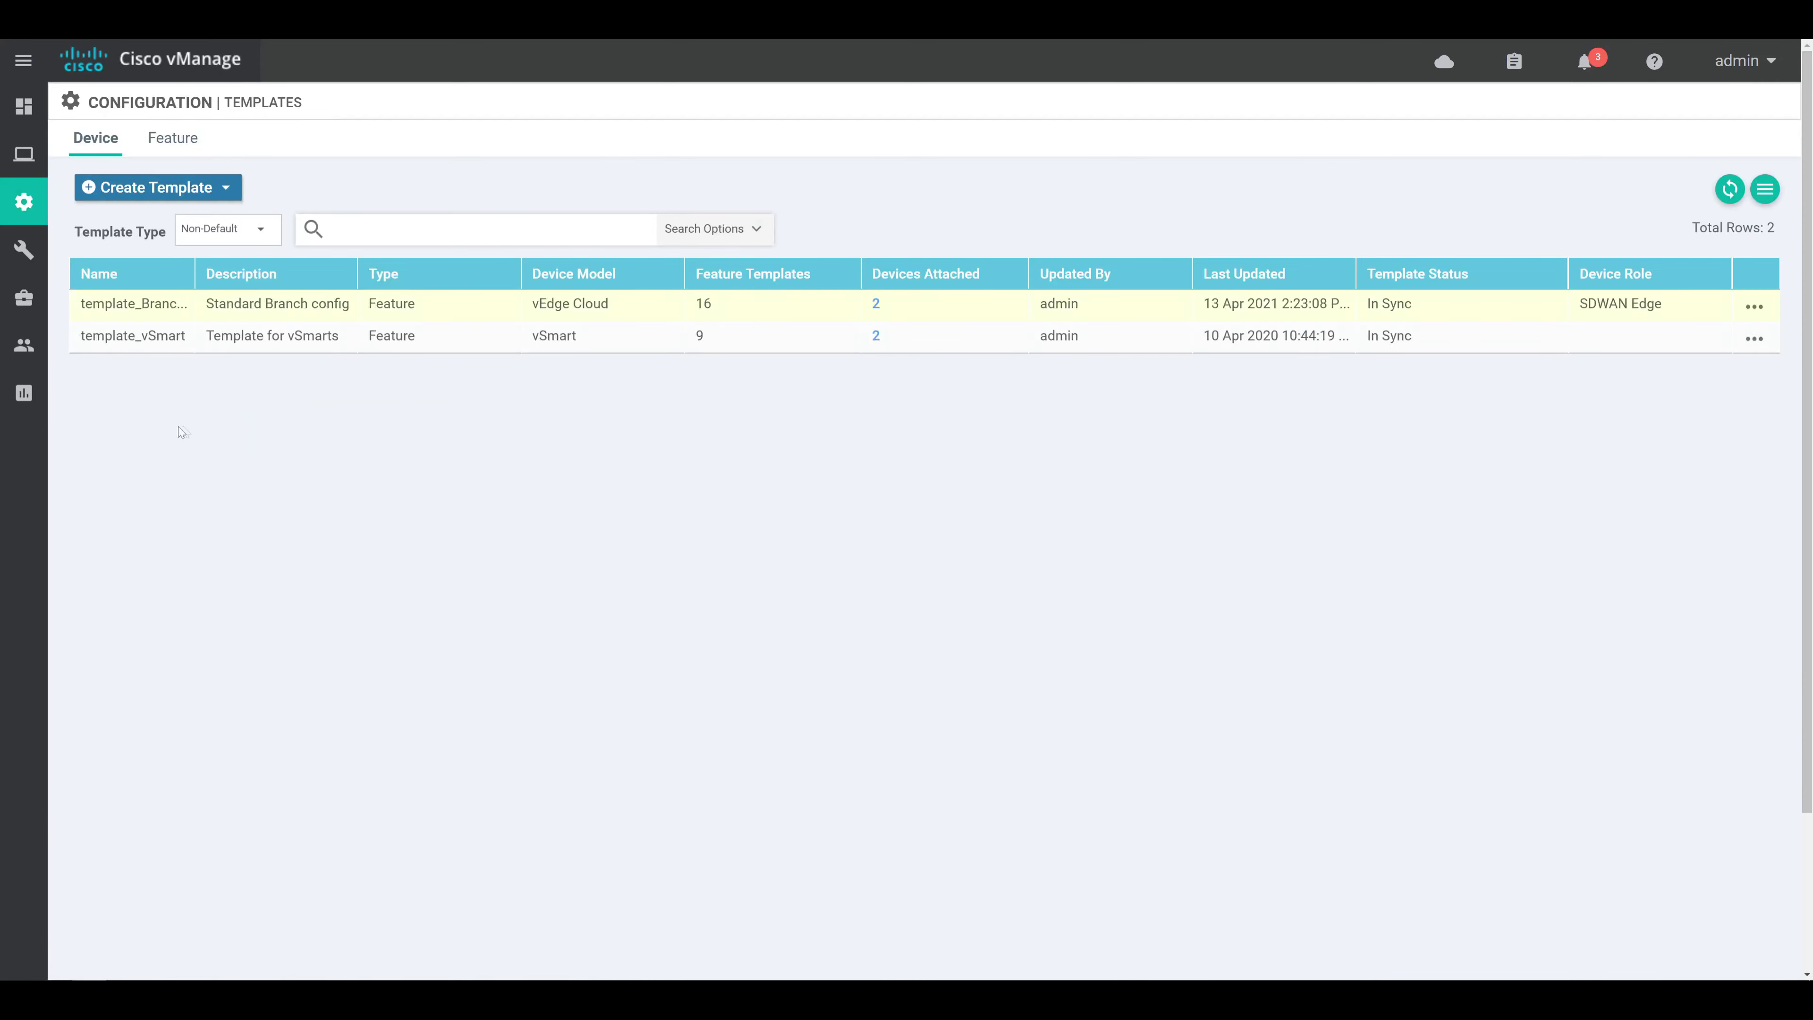
pyautogui.click(194, 149)
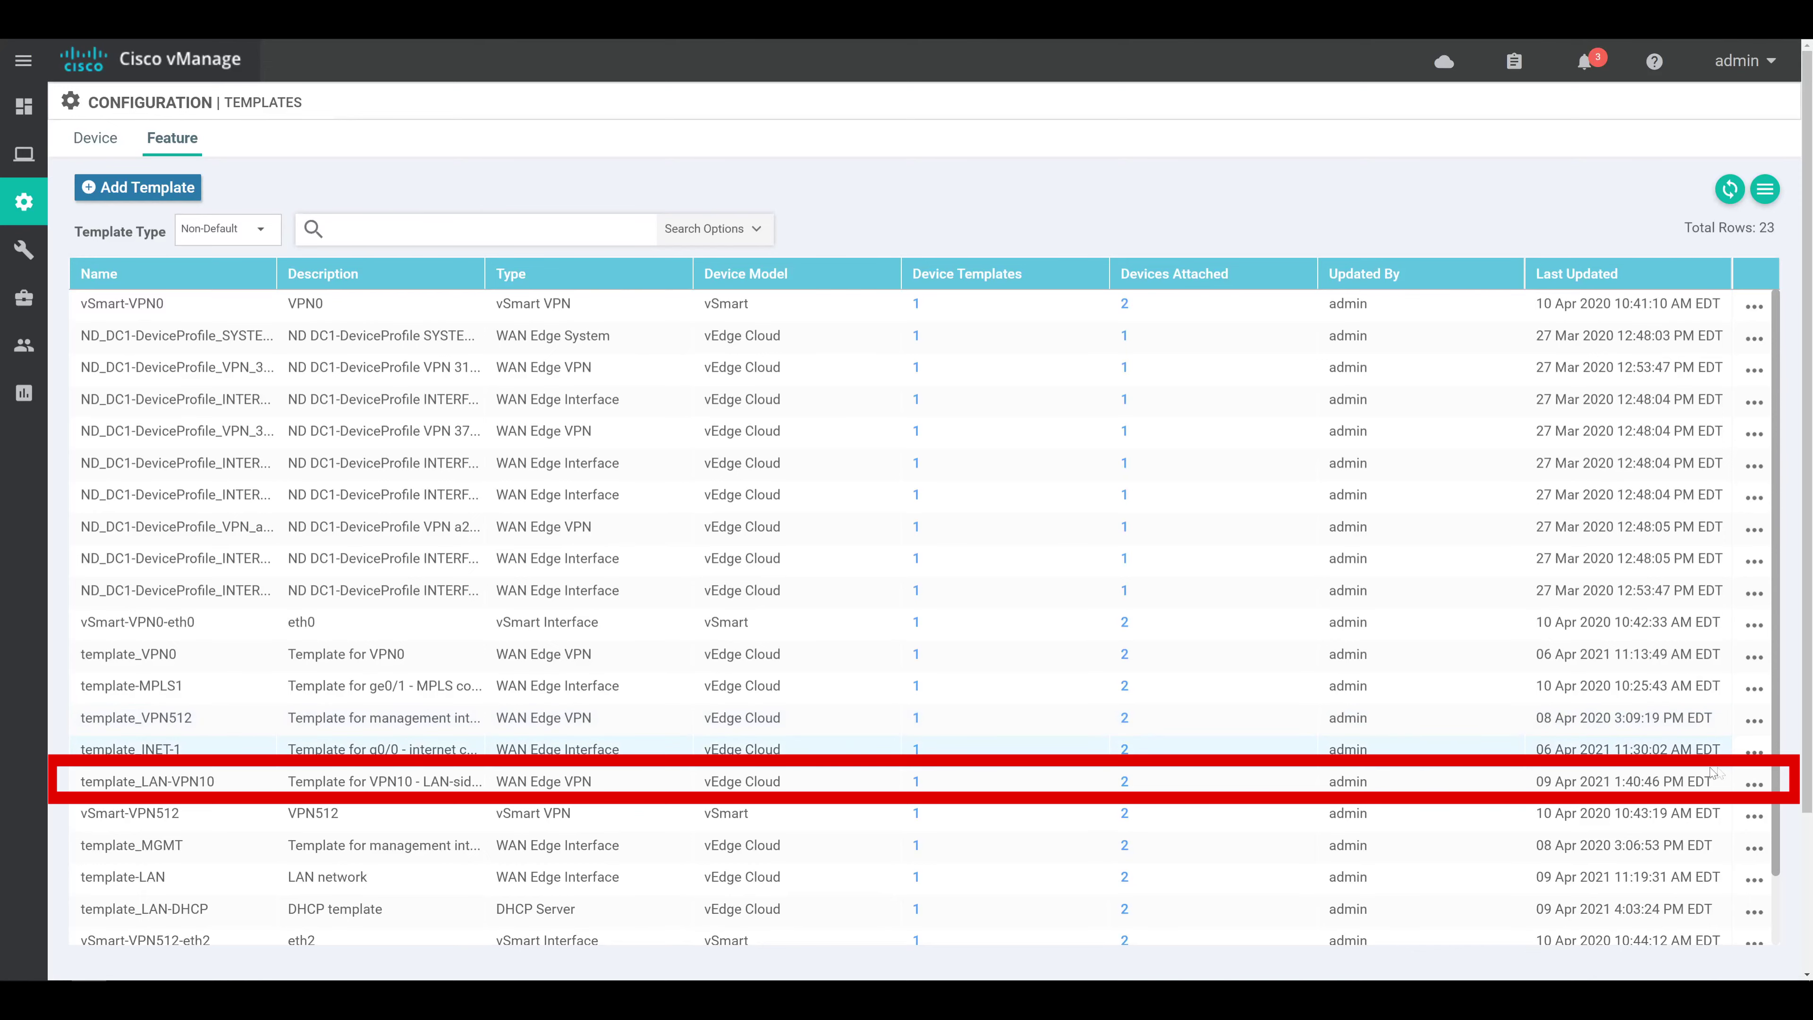
pyautogui.click(1754, 784)
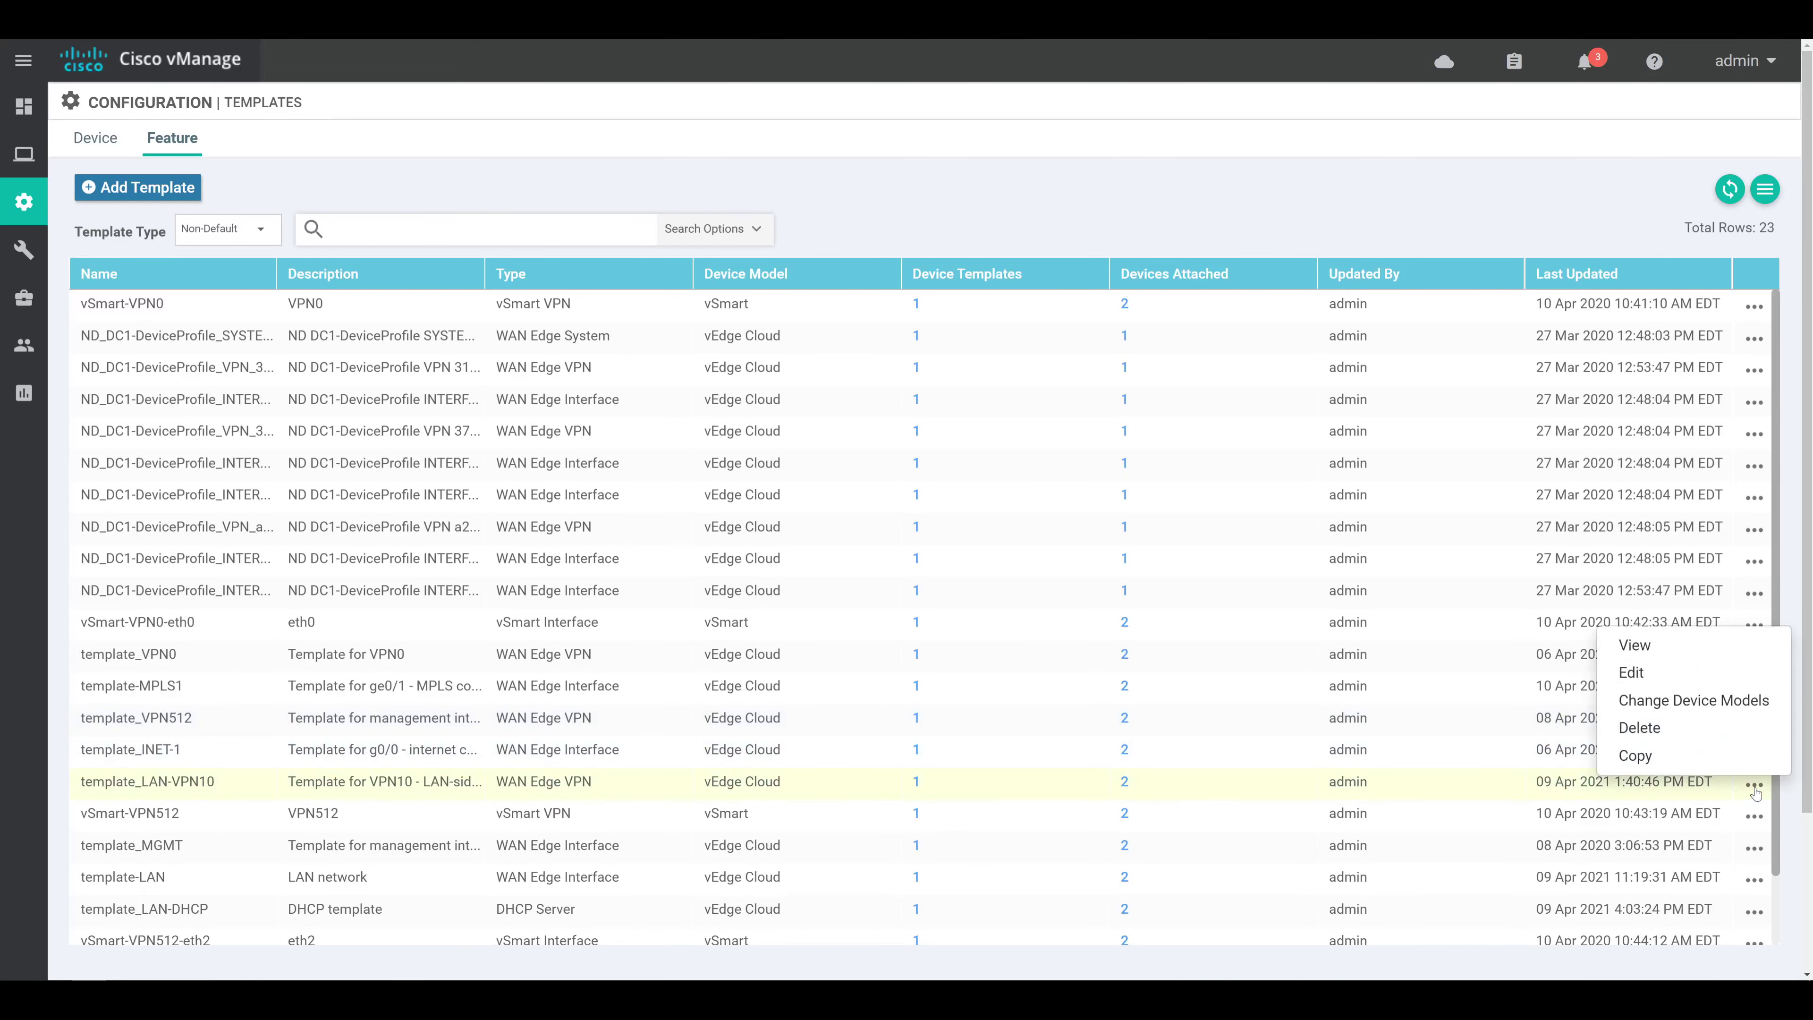
pyautogui.click(1702, 673)
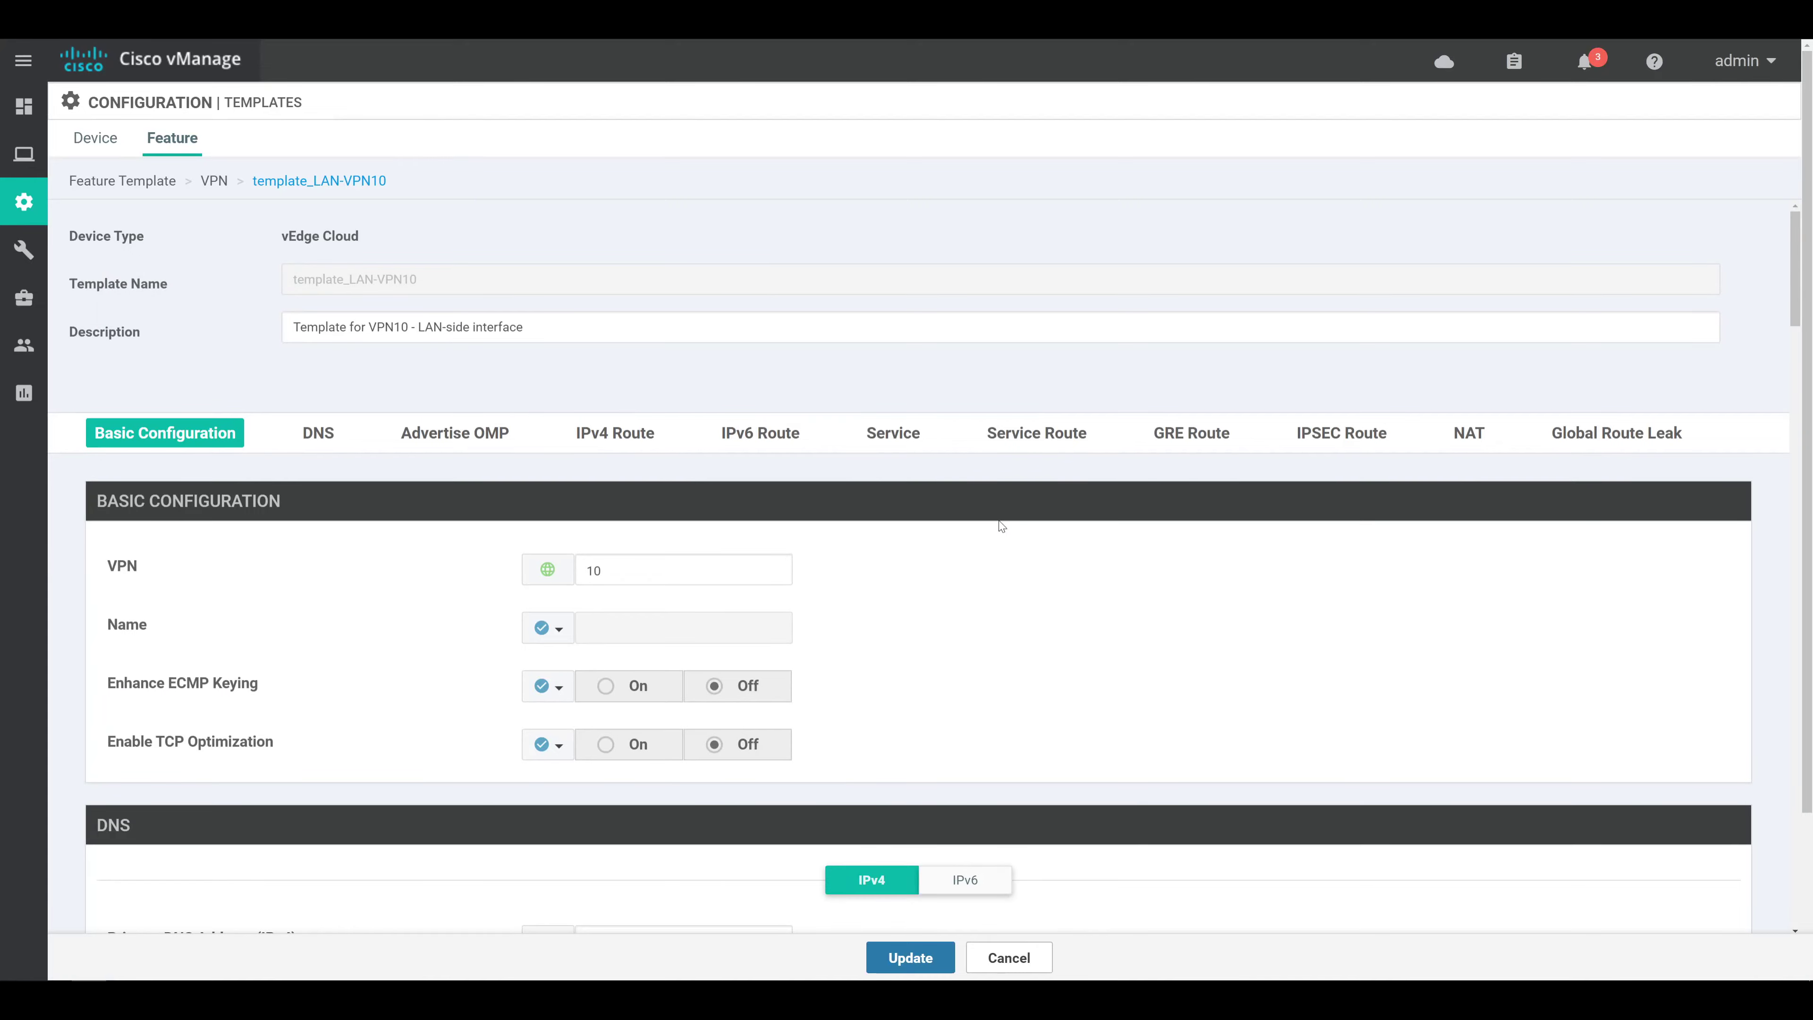
# Add a service route for prefix 0.0.0.0/0 with service SIG, update the template, and proceed to the device configuration preview
pyautogui.click(1058, 435)
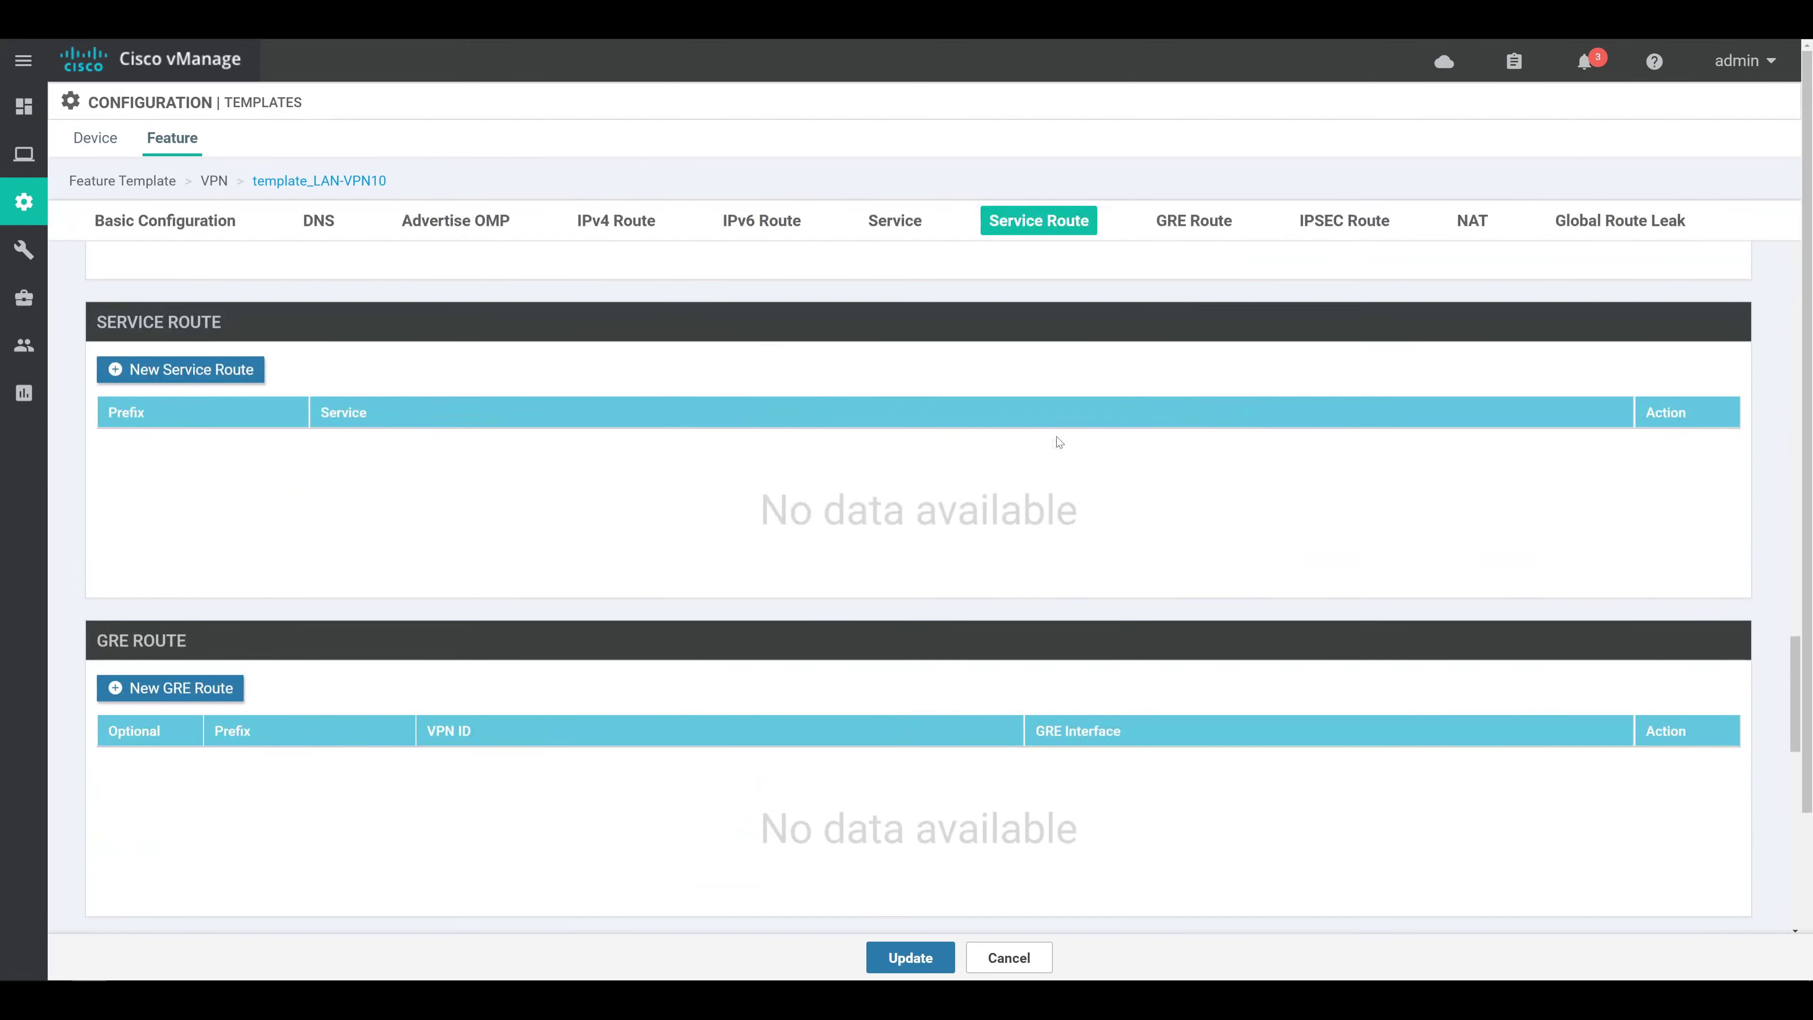
pyautogui.click(233, 377)
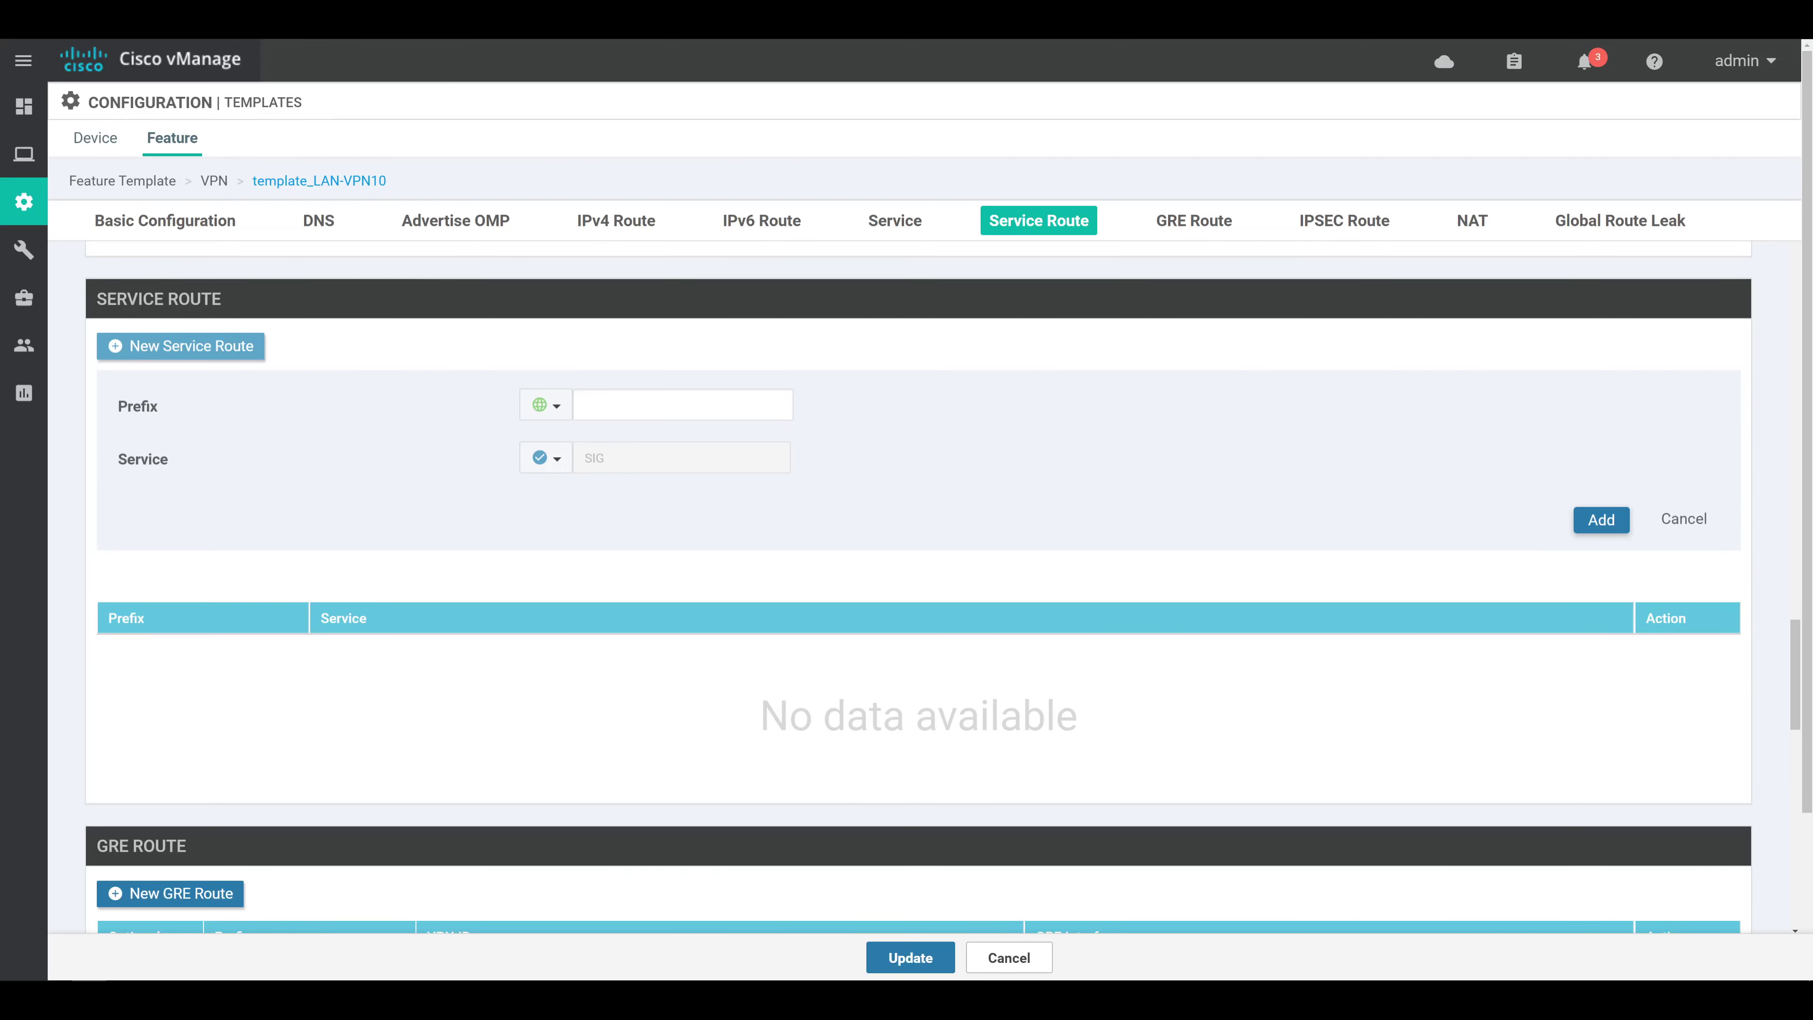
pyautogui.click(681, 405)
pyautogui.write('0')
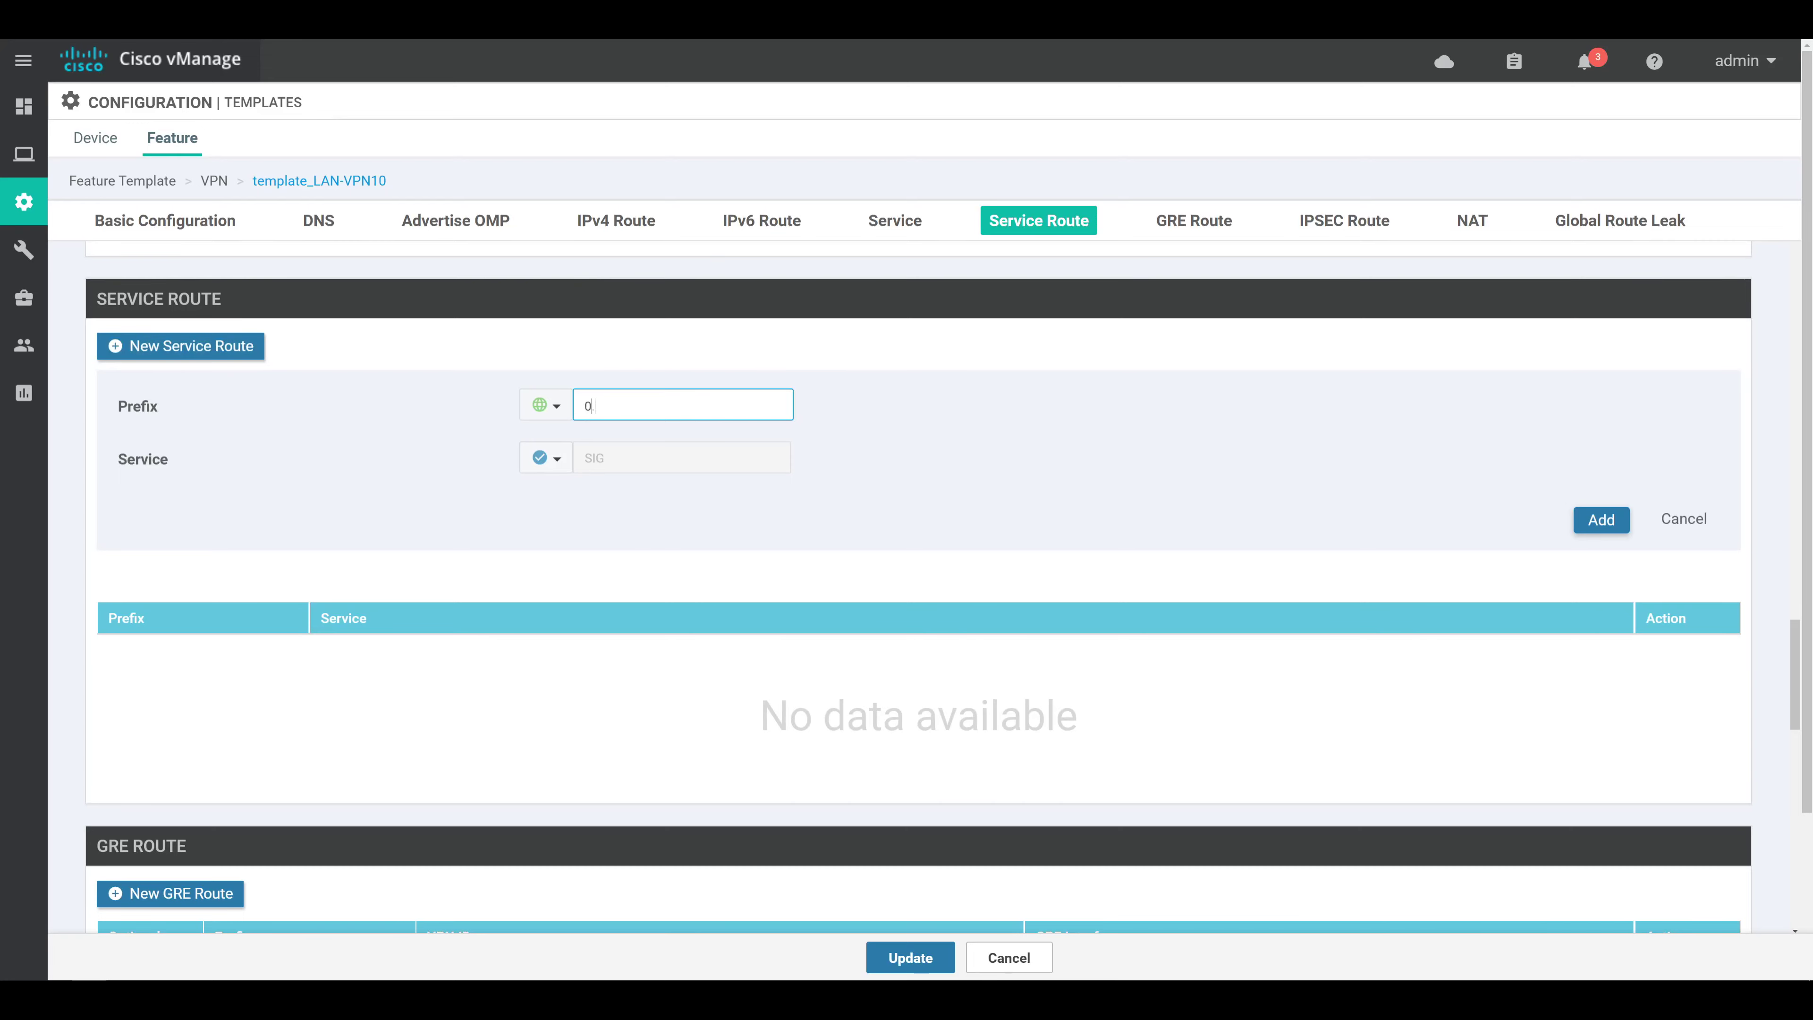
pyautogui.write('.0.0.0/0')
pyautogui.click(1602, 520)
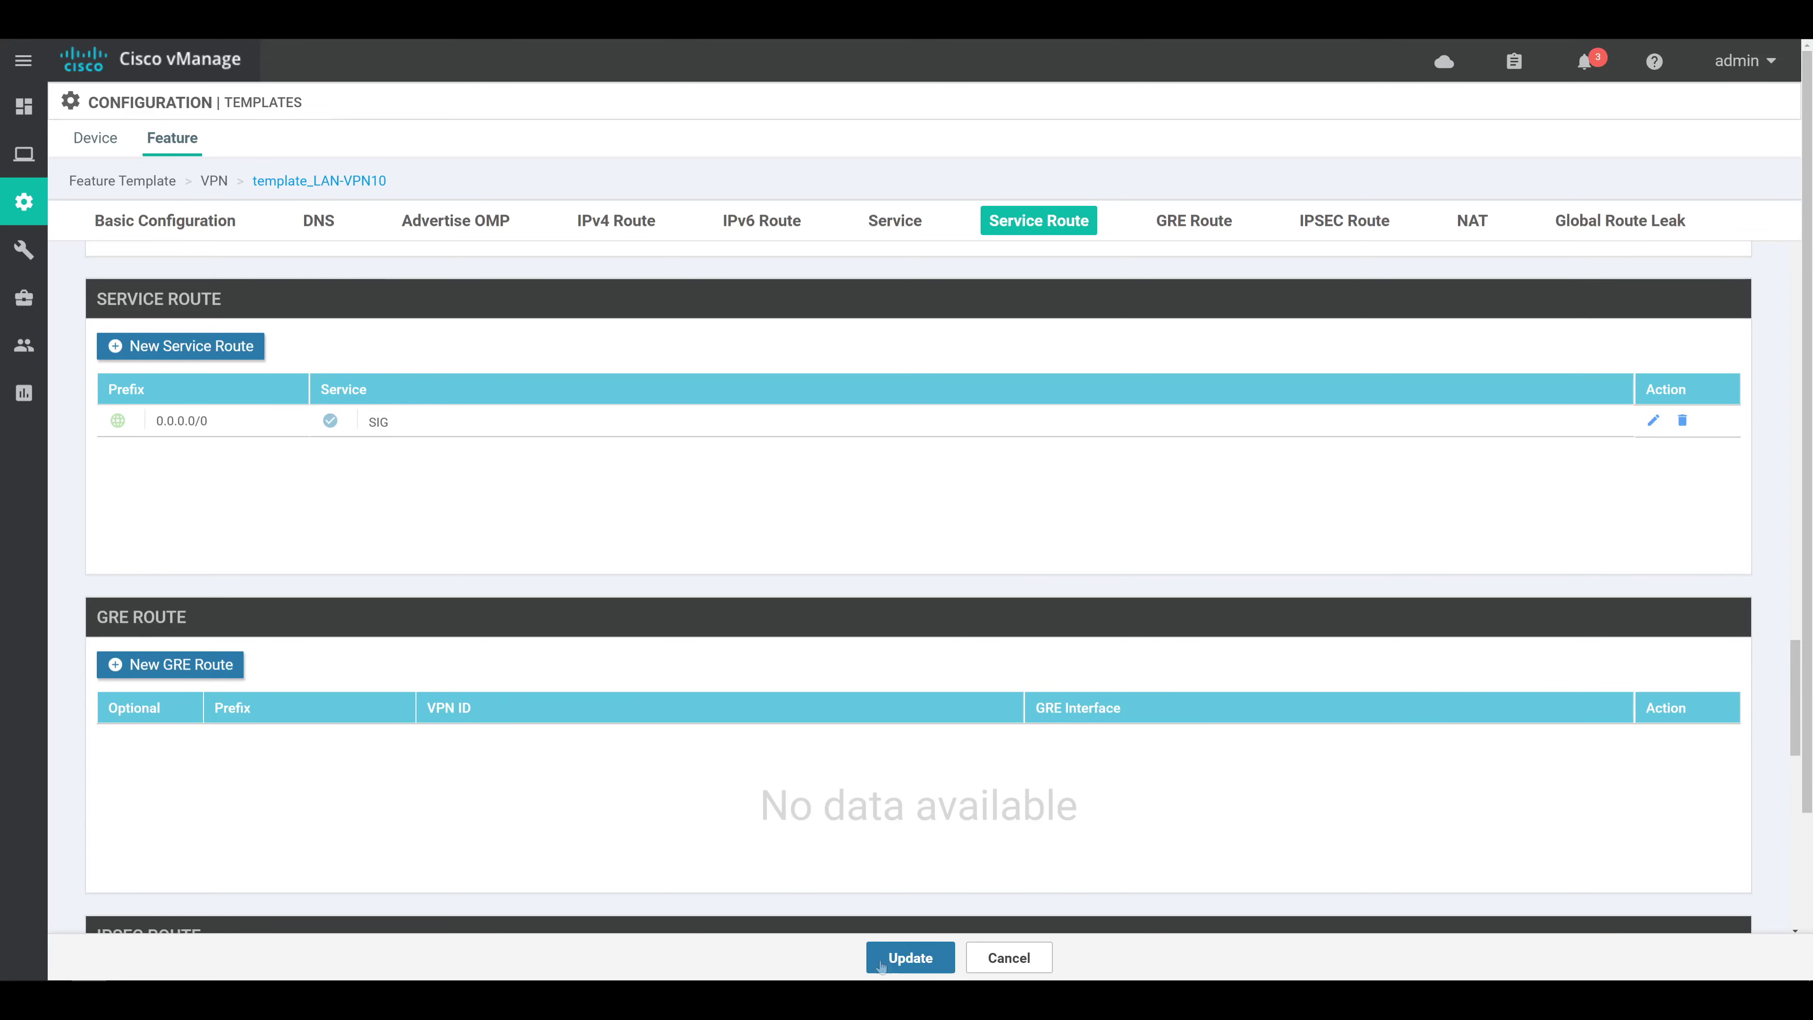
pyautogui.click(901, 964)
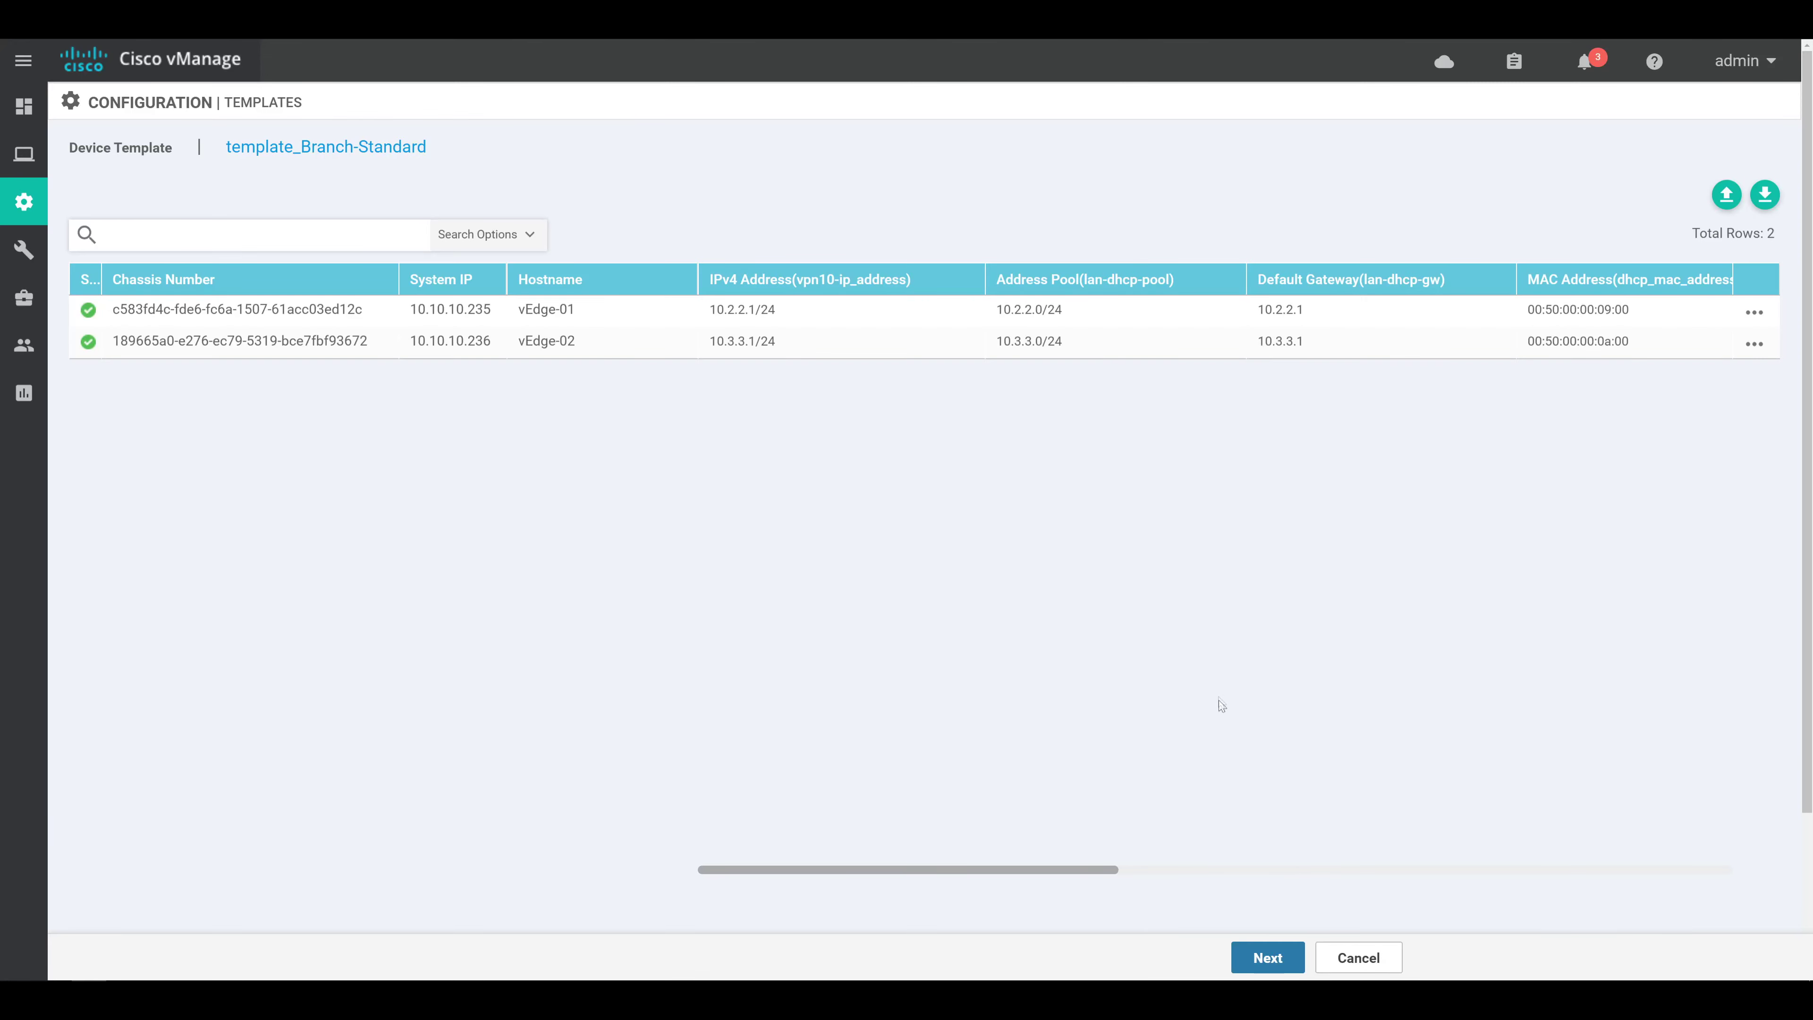
pyautogui.click(1290, 965)
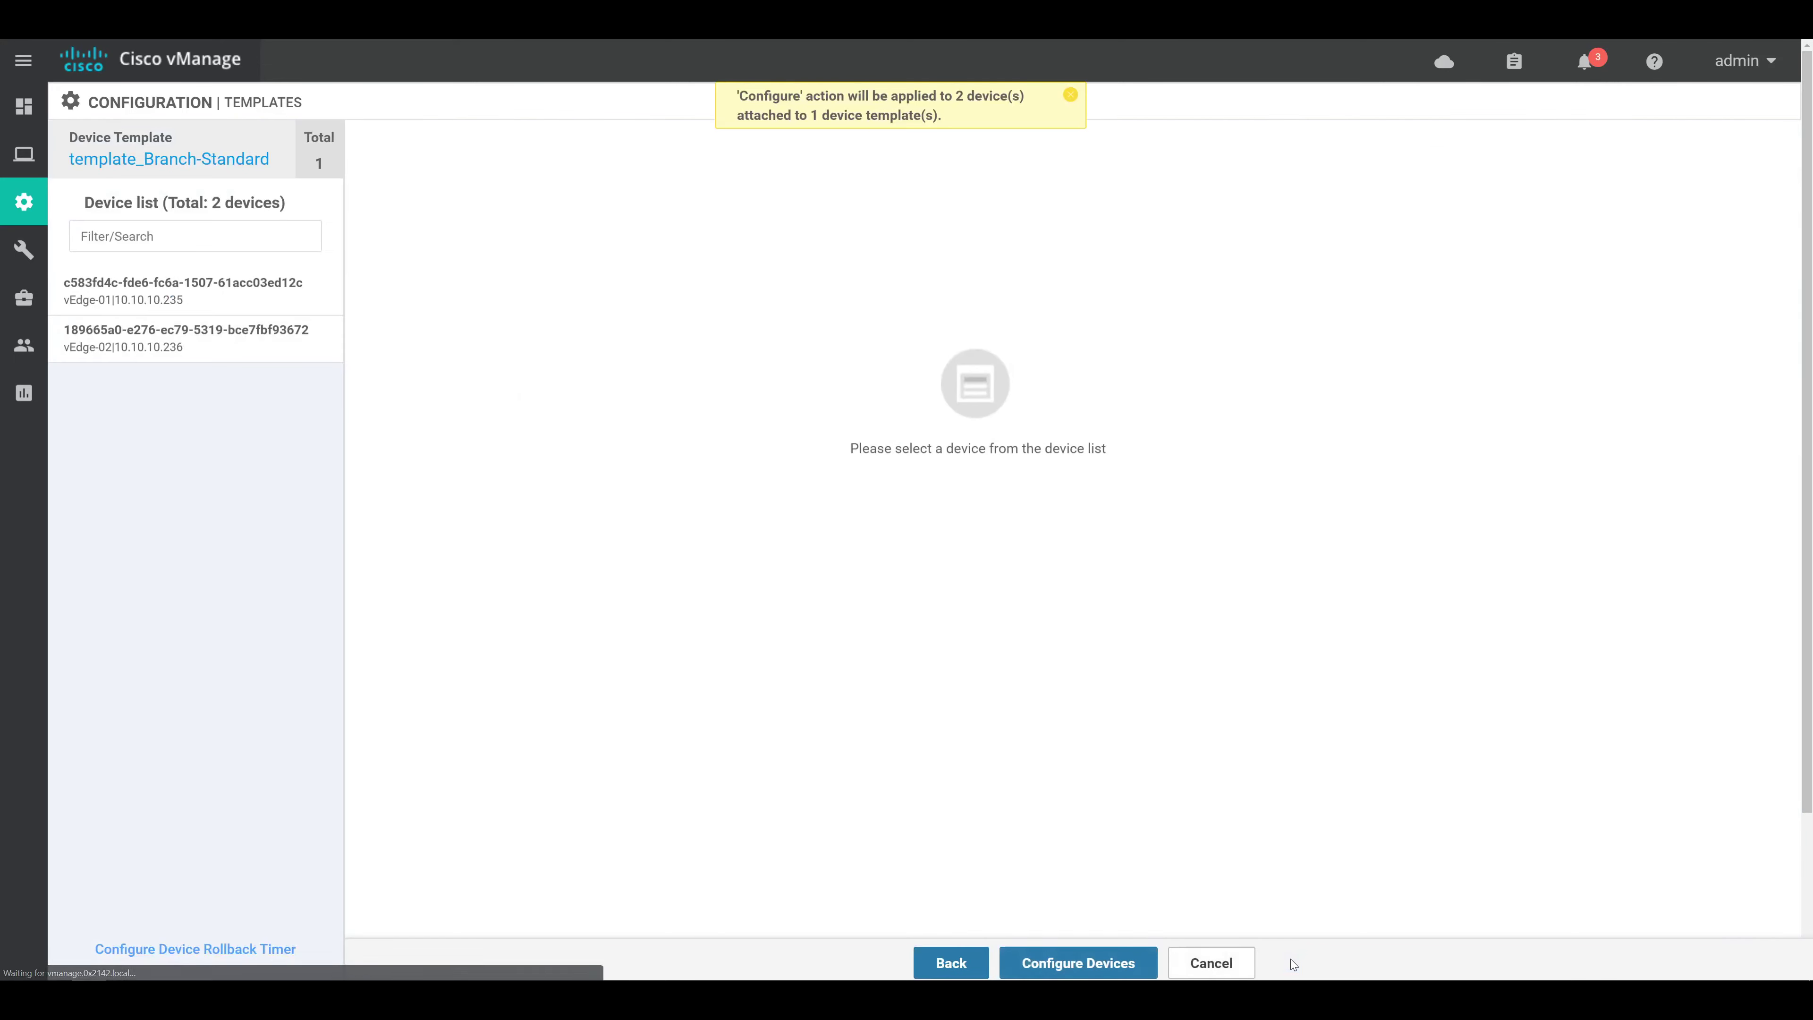
# Review the configuration diff for vEdge-01 to examine the change made by the new service route
pyautogui.click(264, 294)
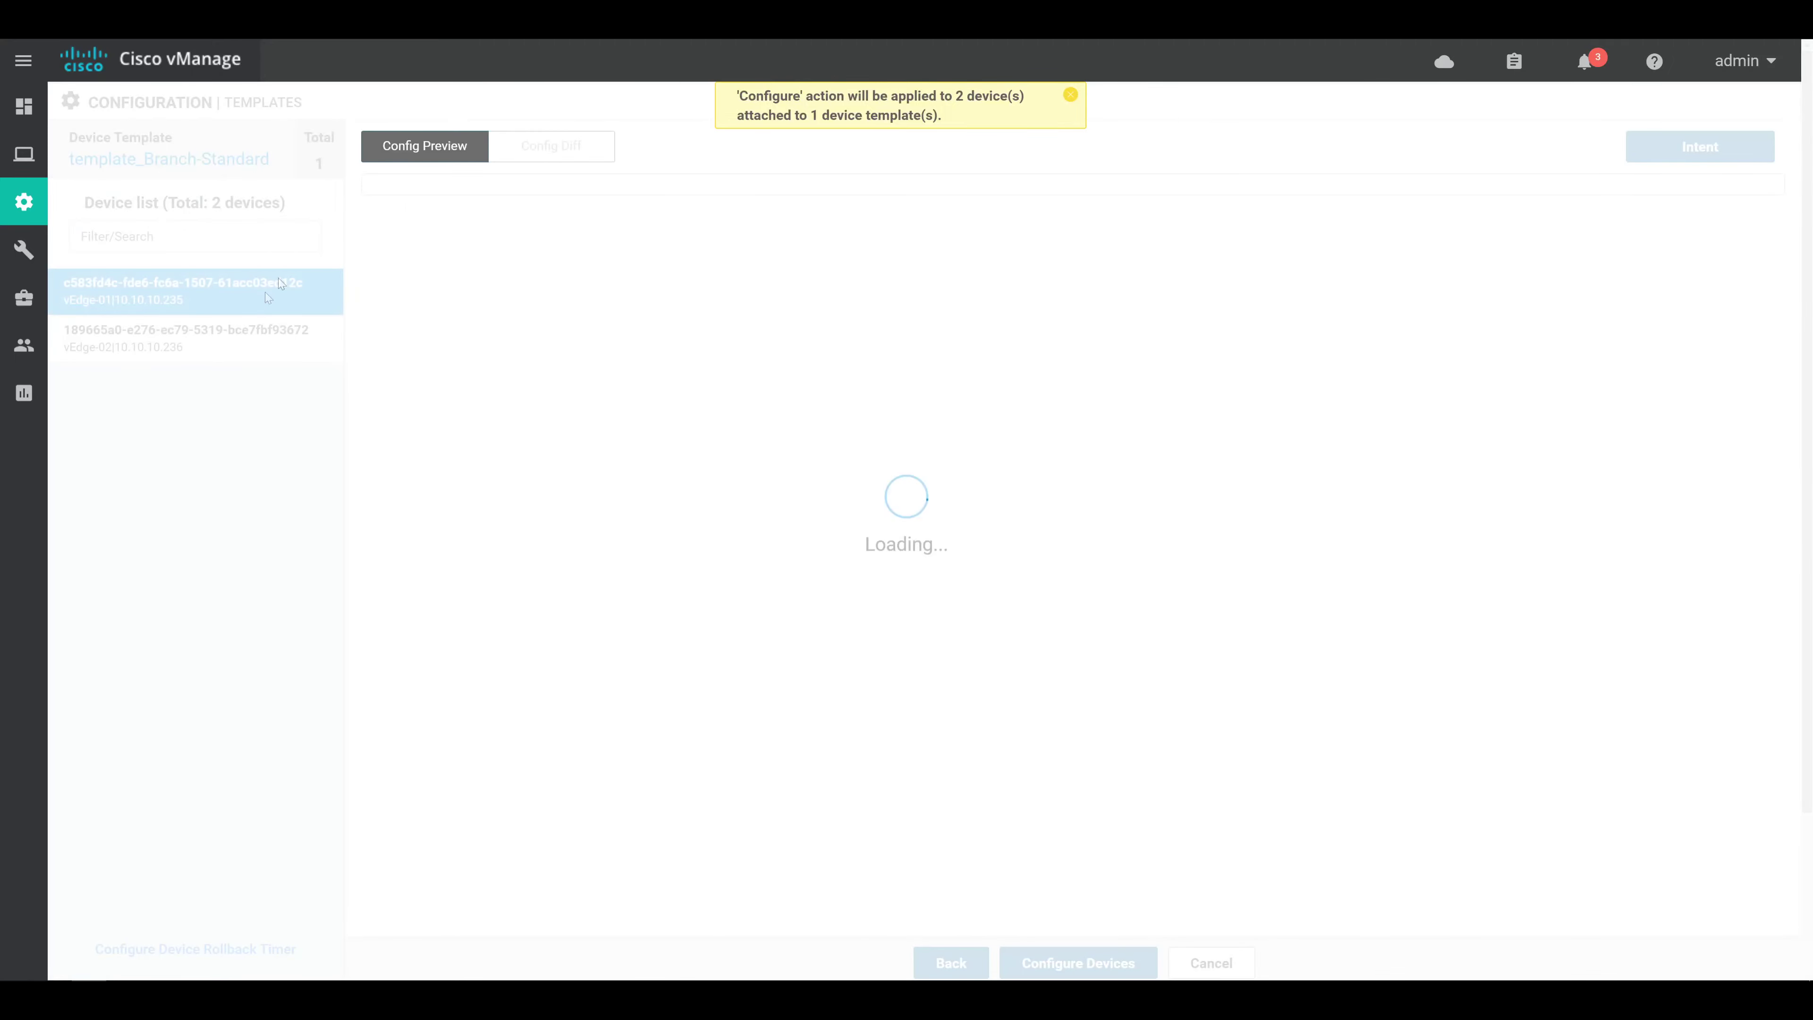
pyautogui.click(592, 149)
pyautogui.scroll(-10, 1024, 407)
pyautogui.scroll(-20, 1028, 418)
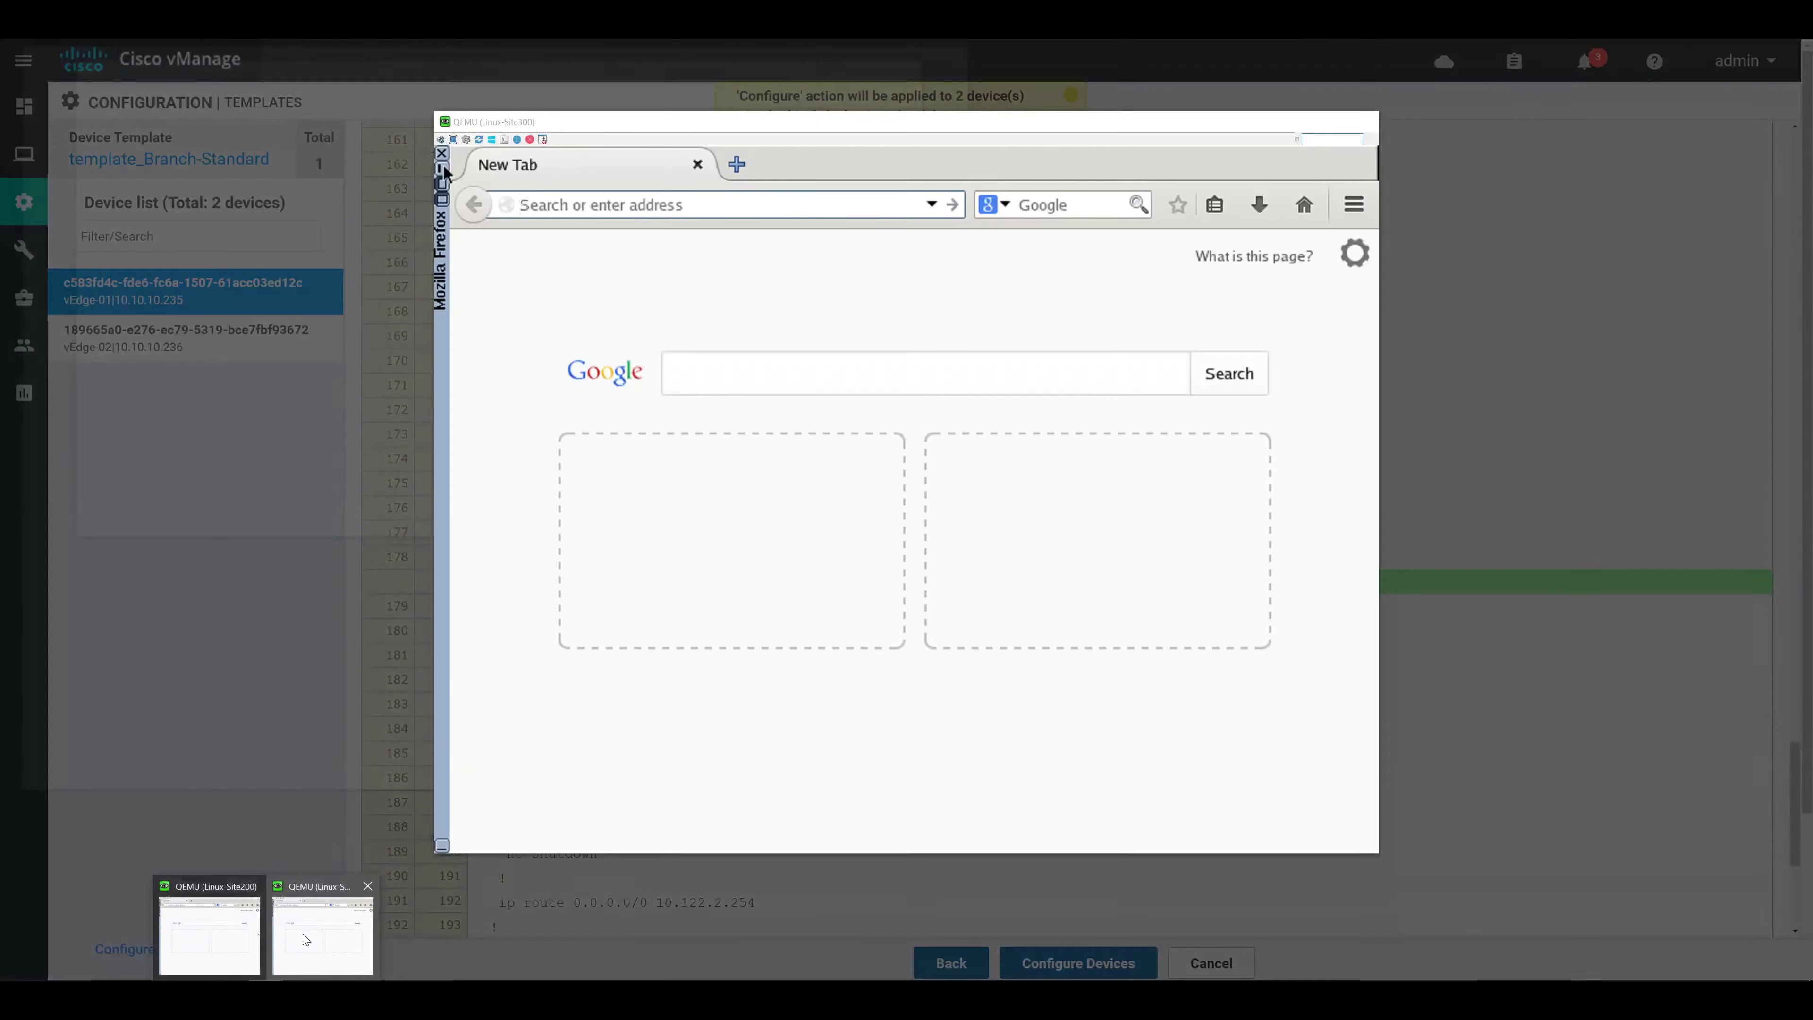
# Switch to the Linux-Site300 browser, search Google for "what is my ip", and open whatismyip.com to check the public IP address
pyautogui.click(306, 939)
pyautogui.click(827, 203)
pyautogui.write('google.com')
pyautogui.press('Return')
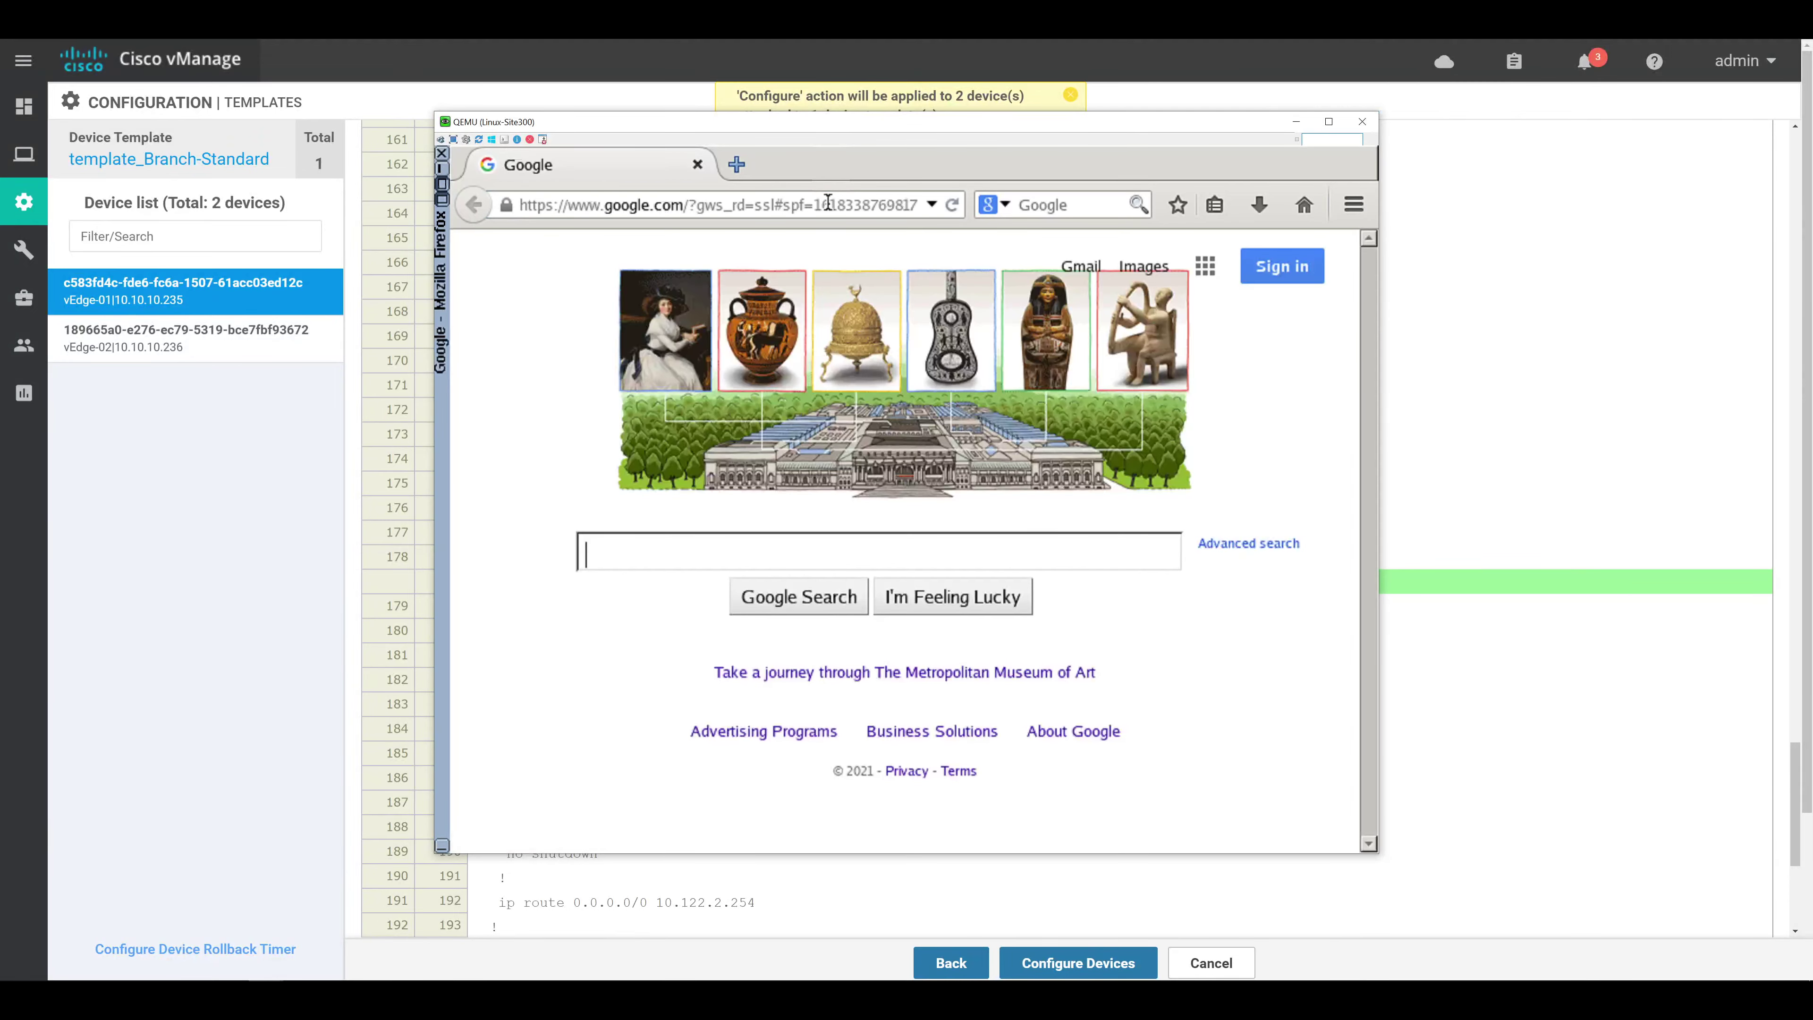
pyautogui.write('what is m')
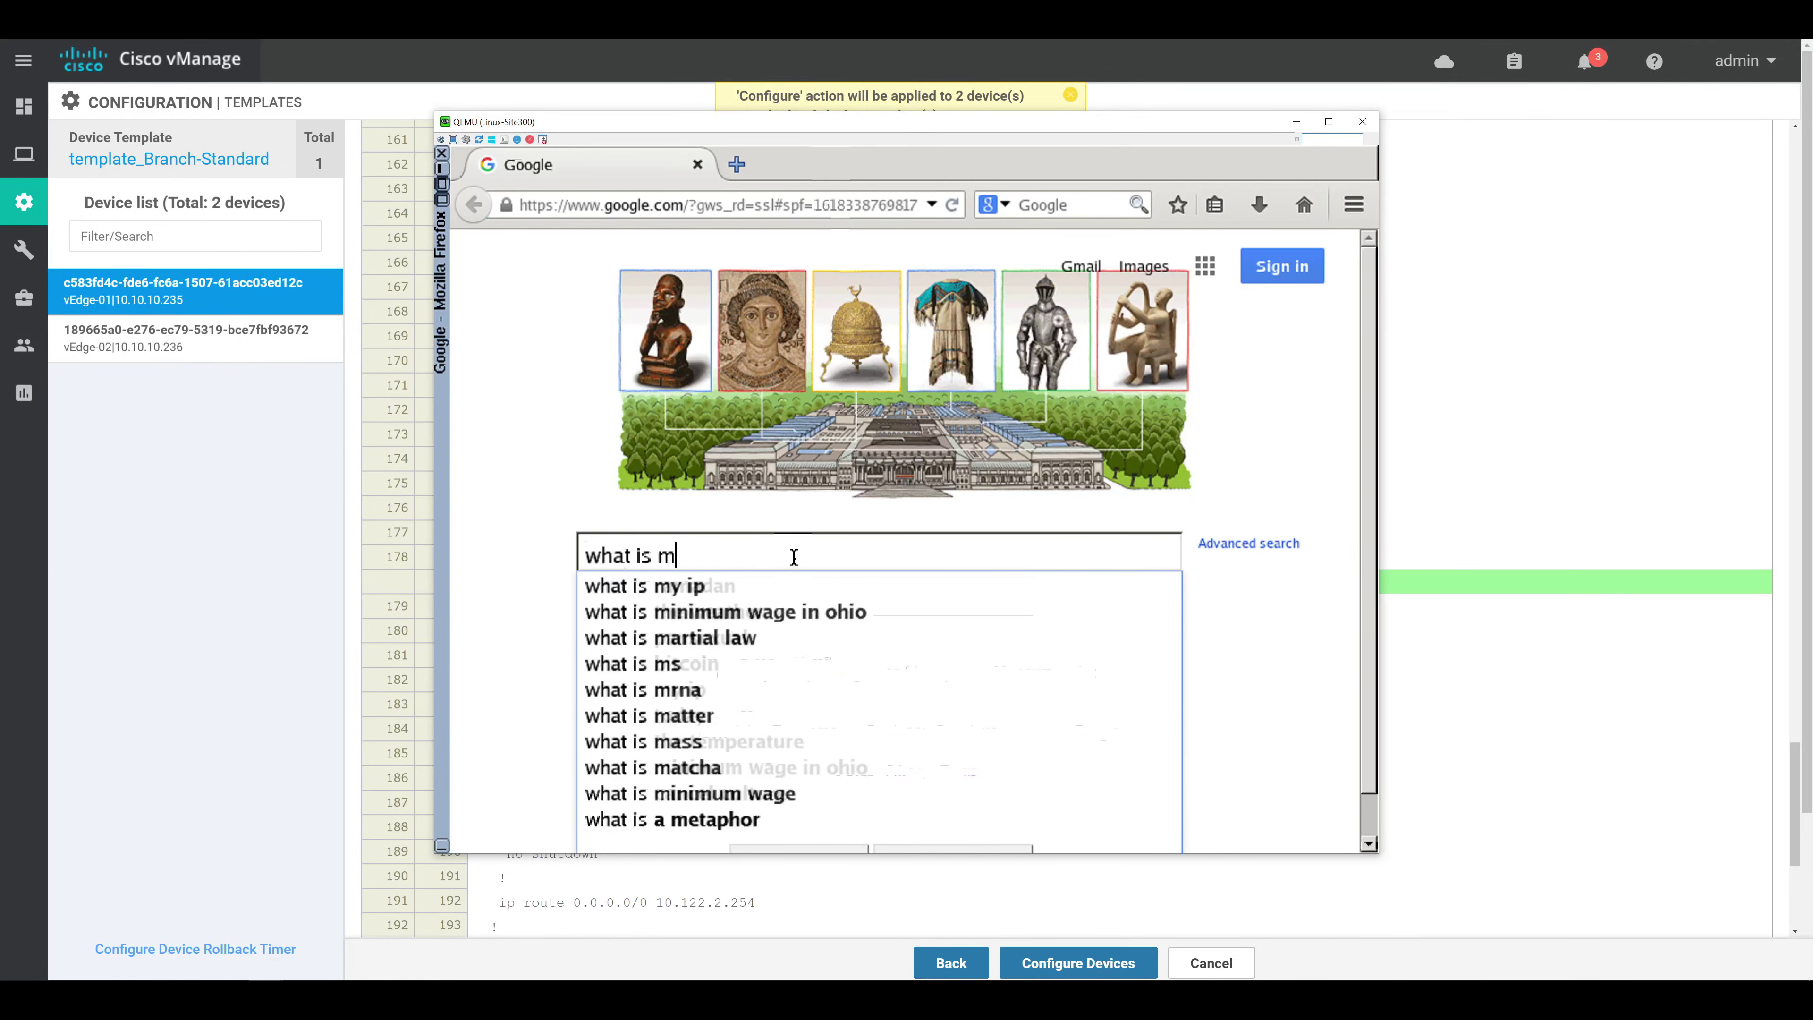
pyautogui.write('y ip')
pyautogui.press('Return')
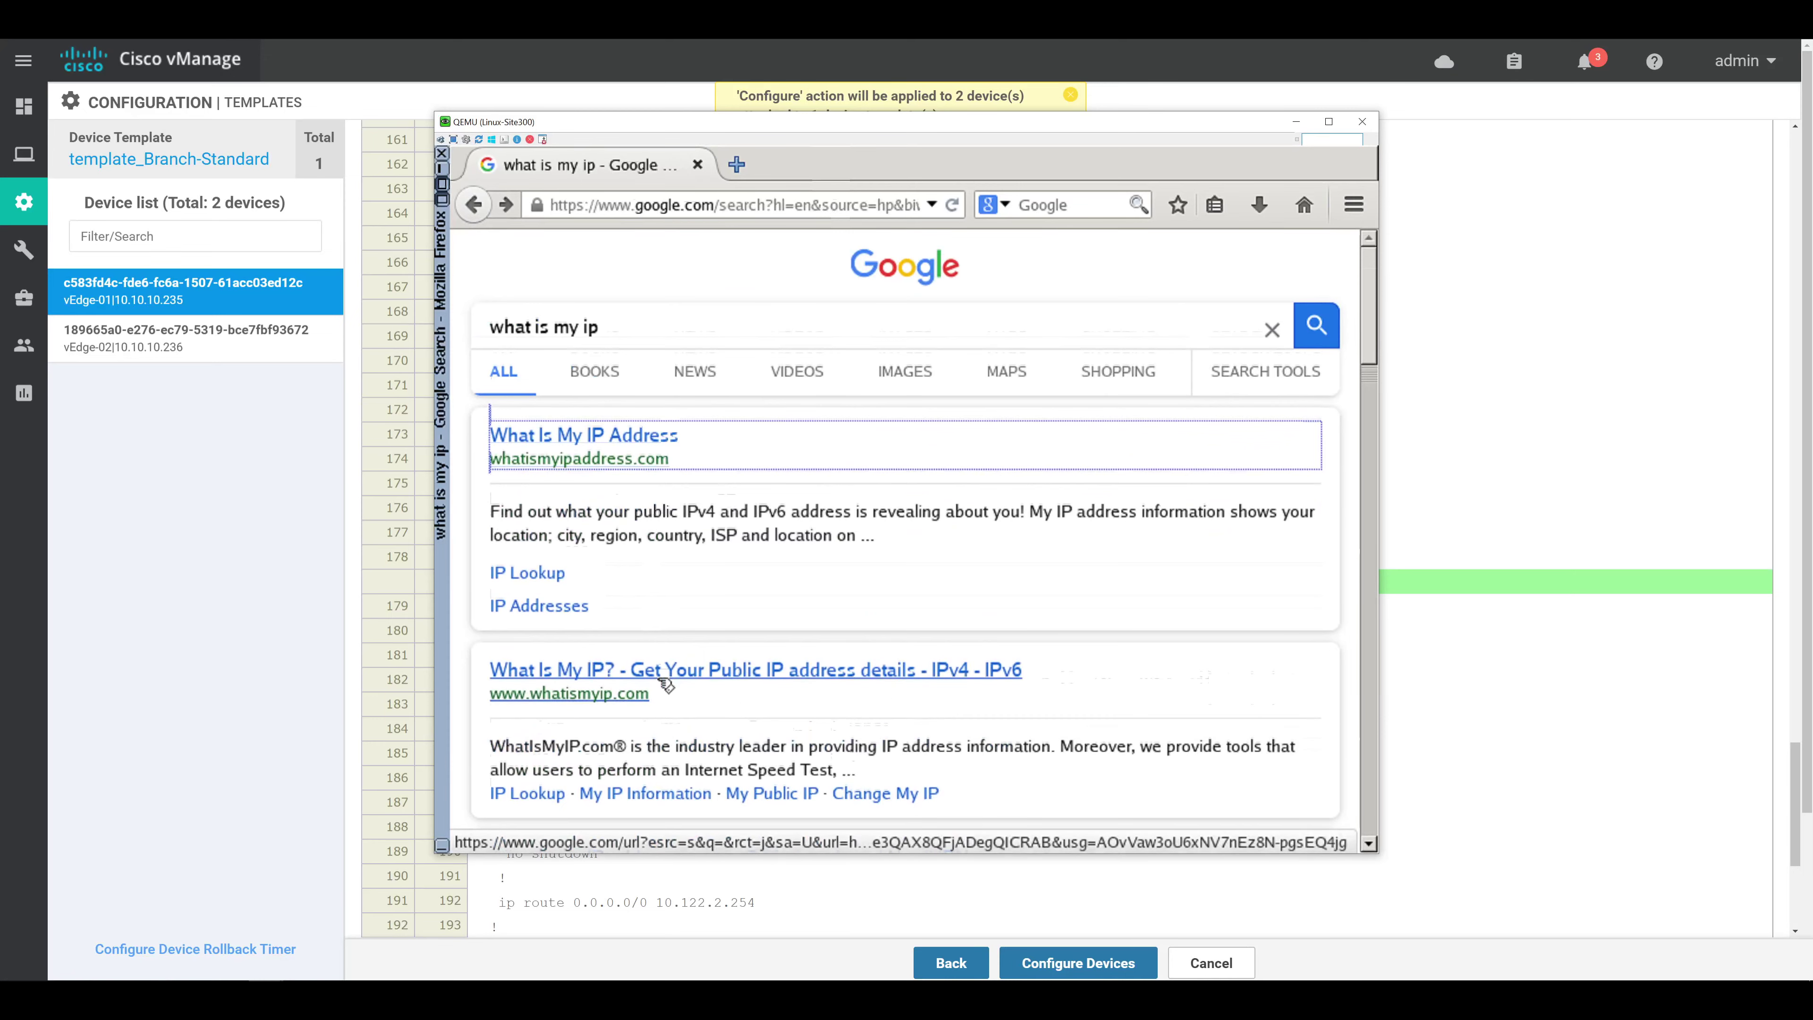
pyautogui.click(667, 686)
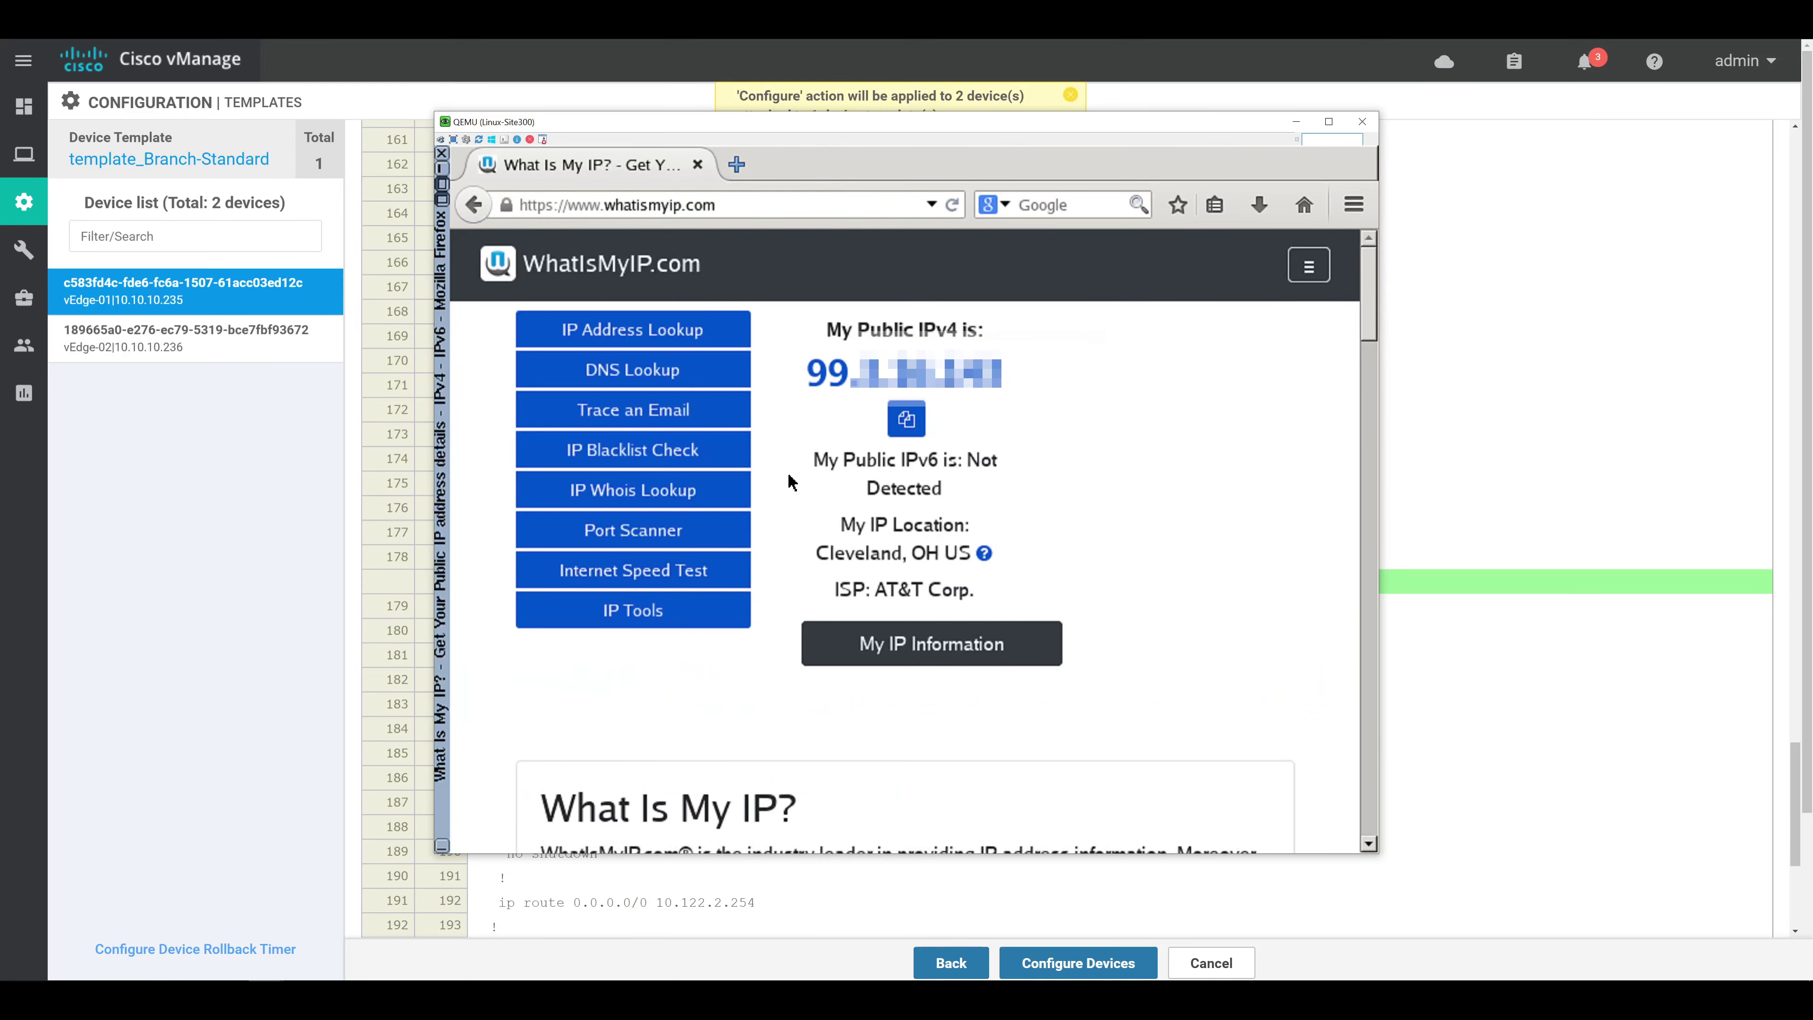
# Return to Cisco vManage and push the template configuration to the devices, confirming the changes on 2 devices
pyautogui.click(1441, 436)
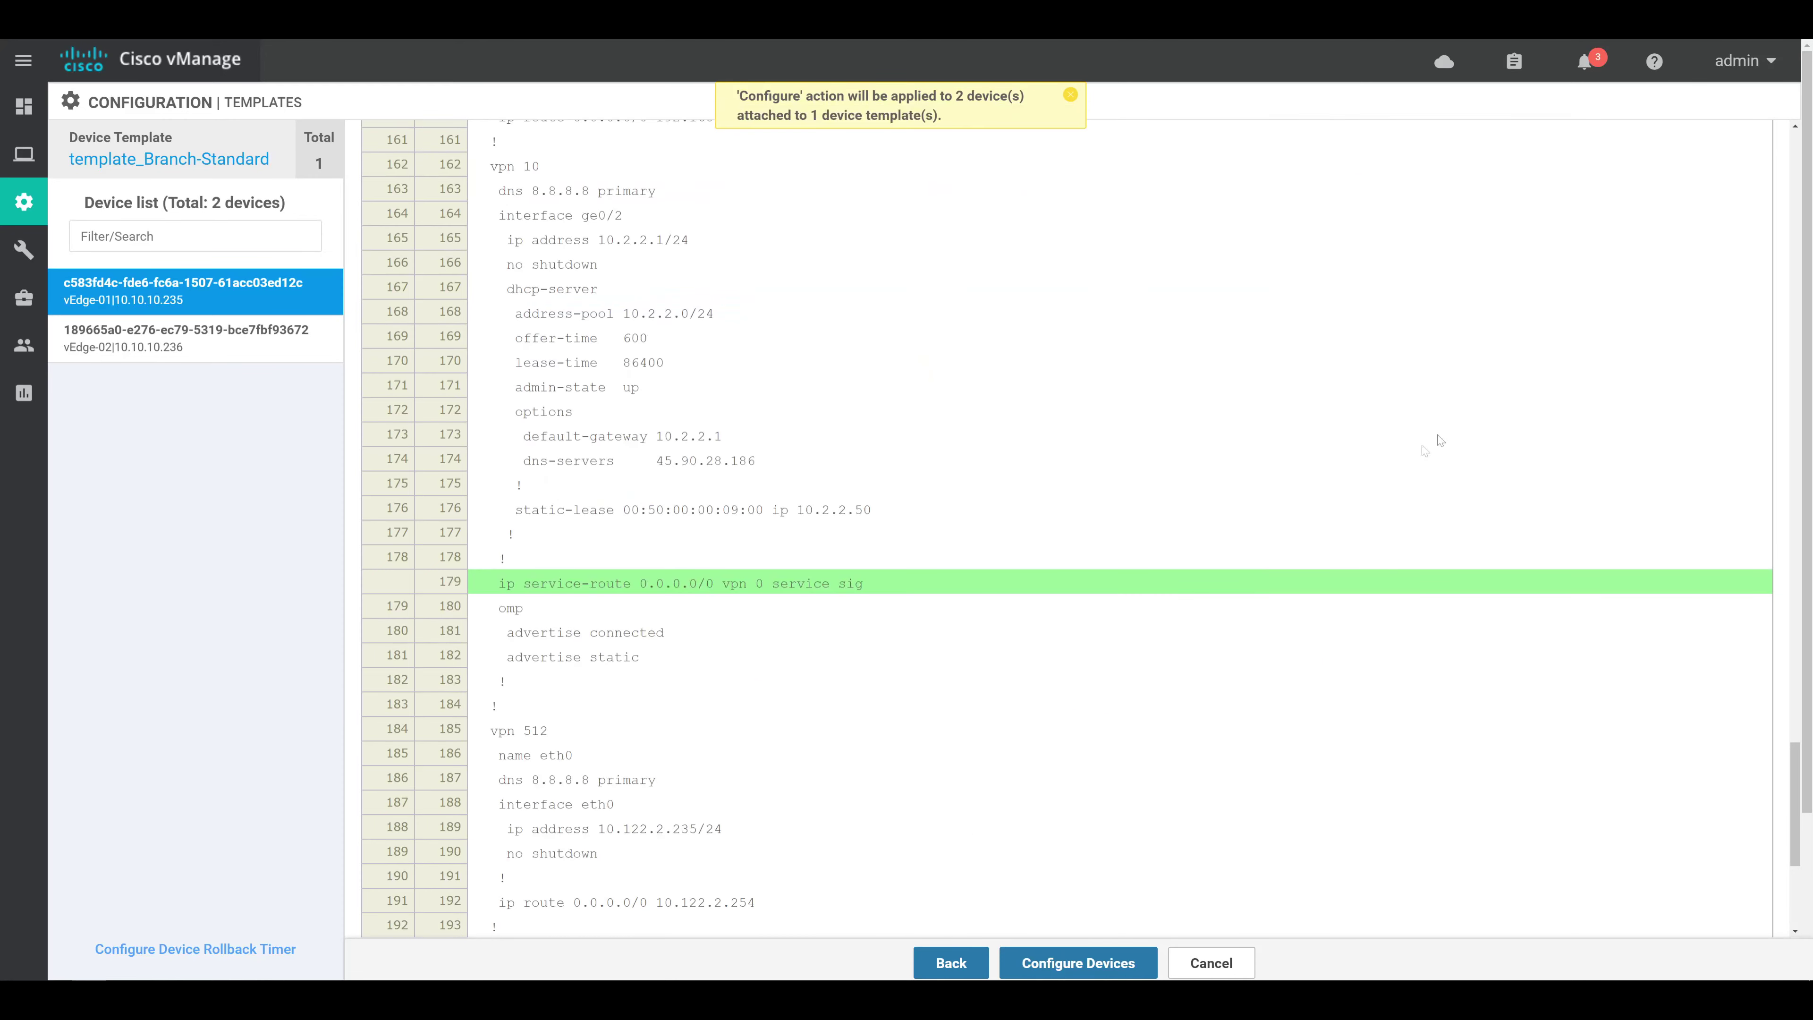
pyautogui.click(1032, 965)
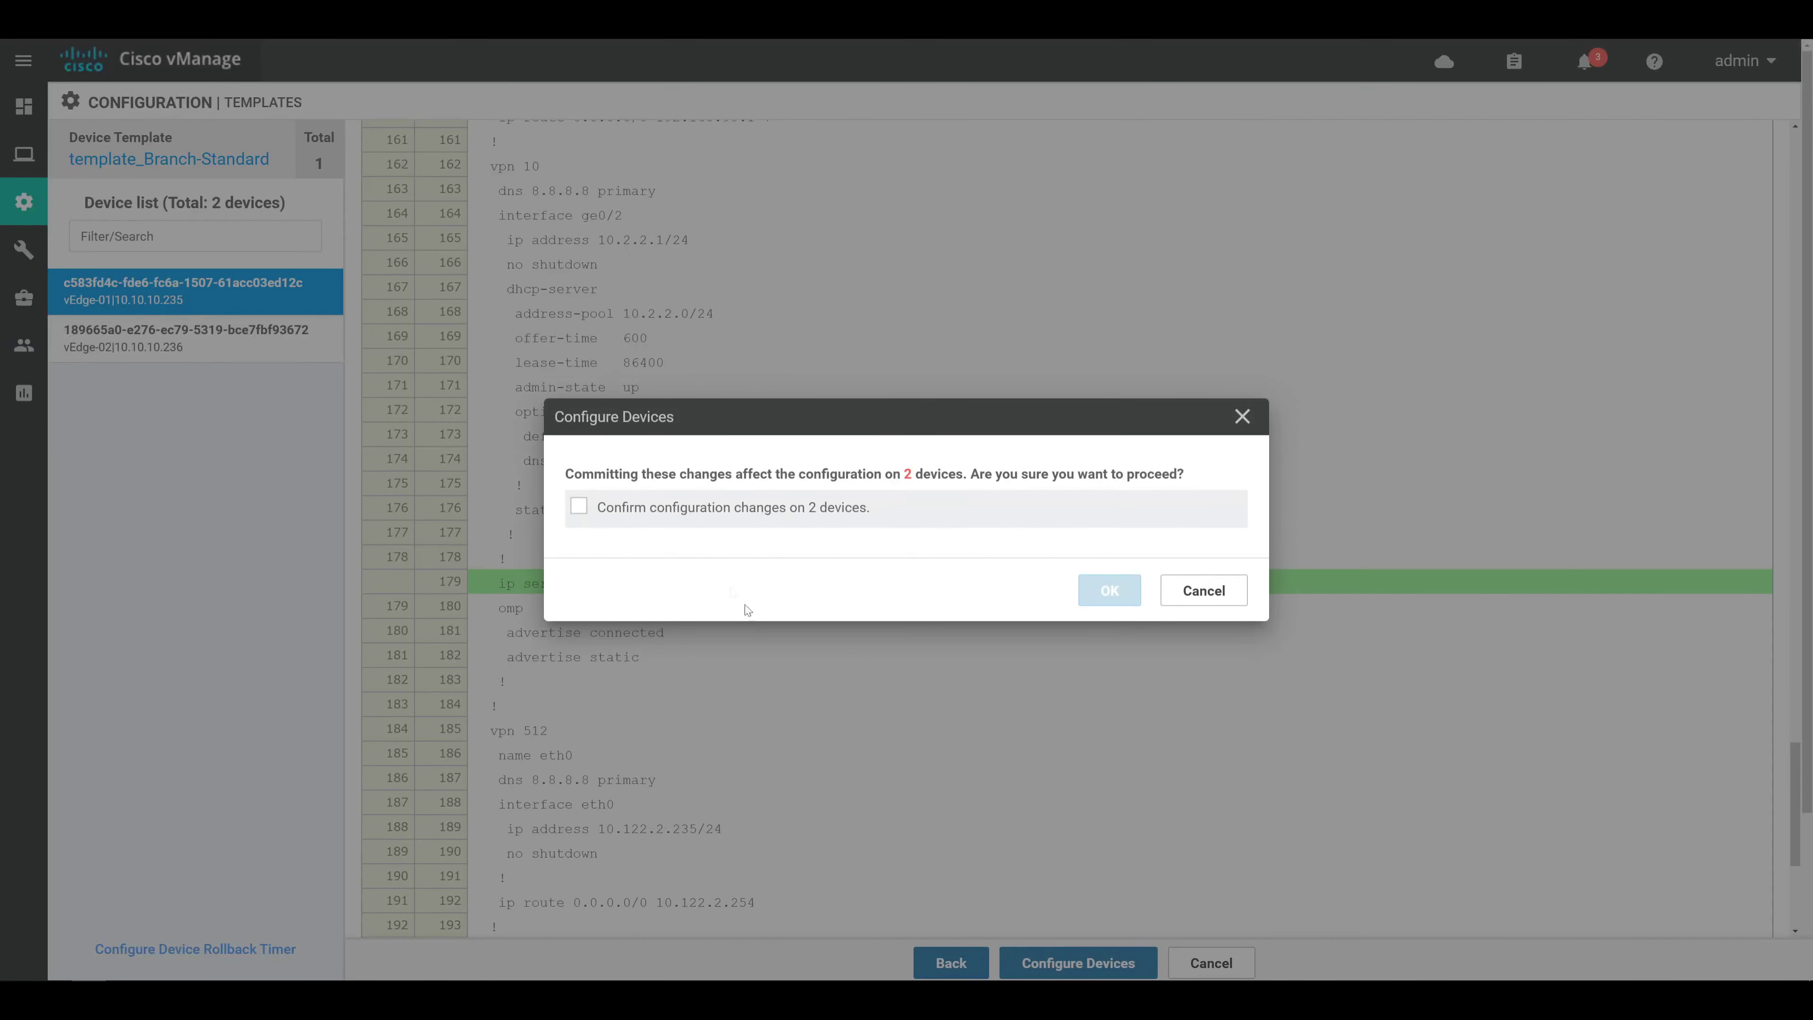
pyautogui.click(578, 506)
pyautogui.click(1097, 592)
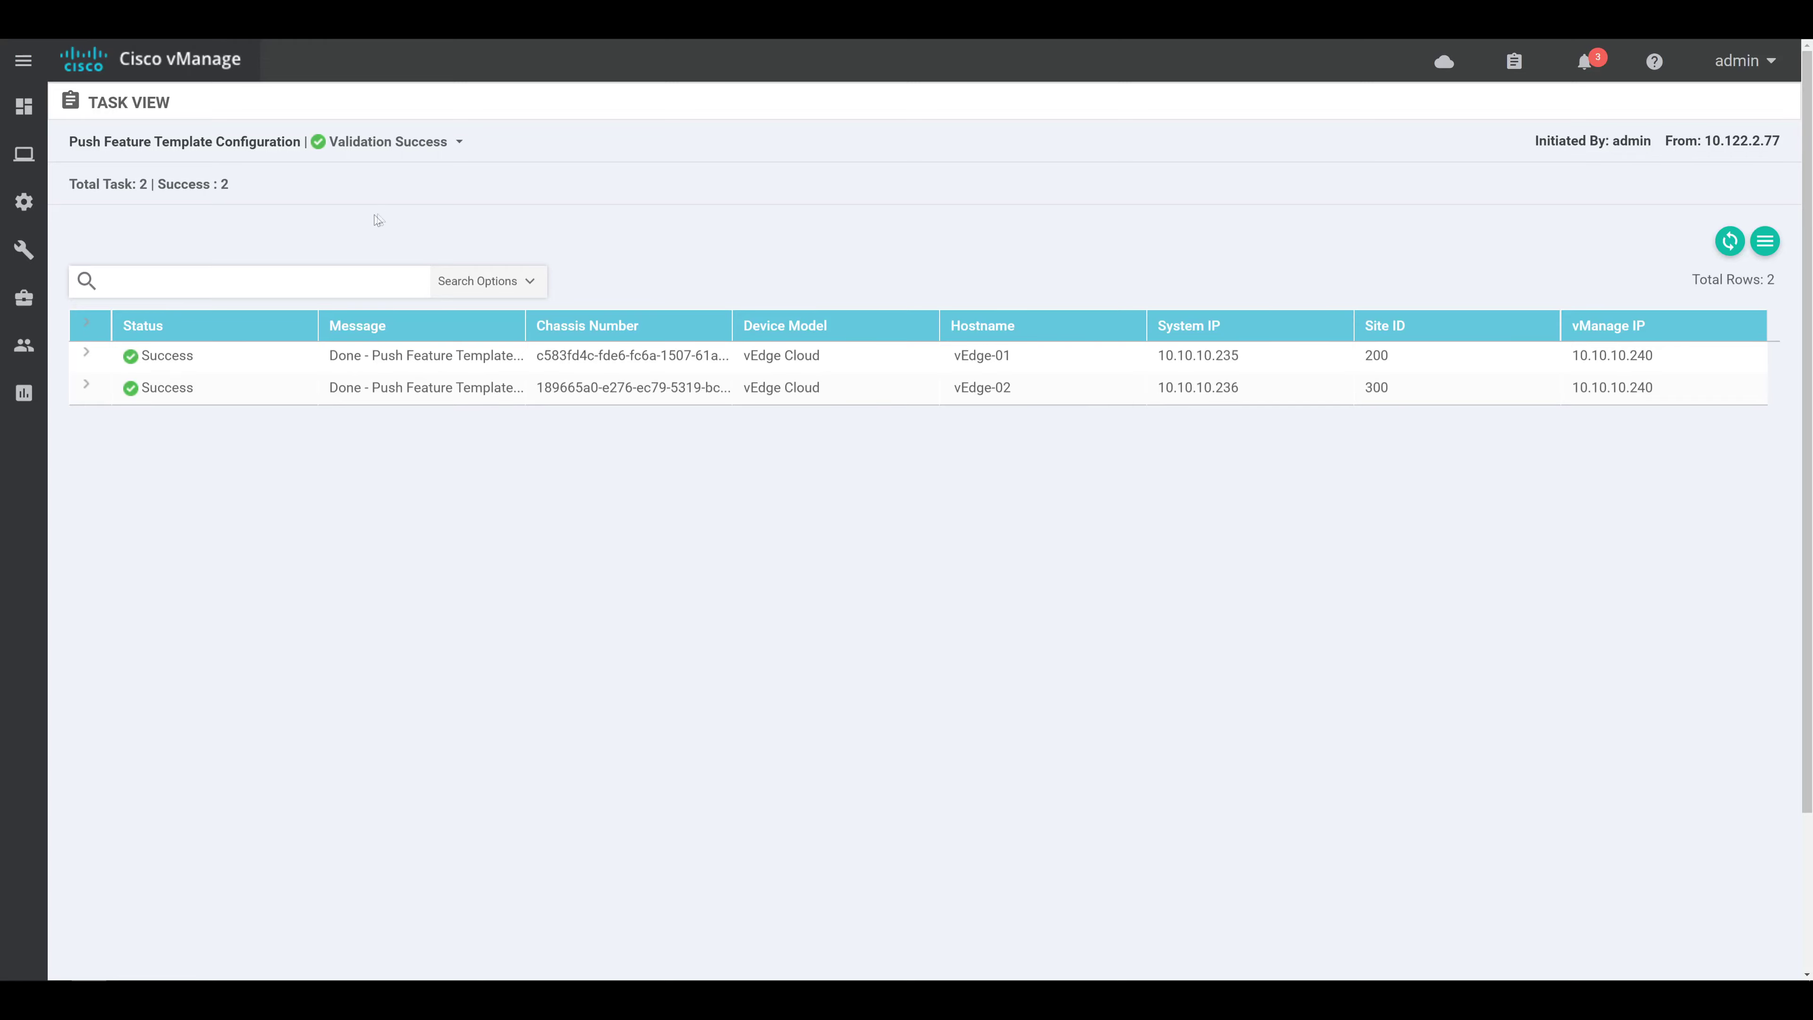
# Open the interface monitoring view for vEdge-02 from the monitored network devices
pyautogui.moveTo(23, 153)
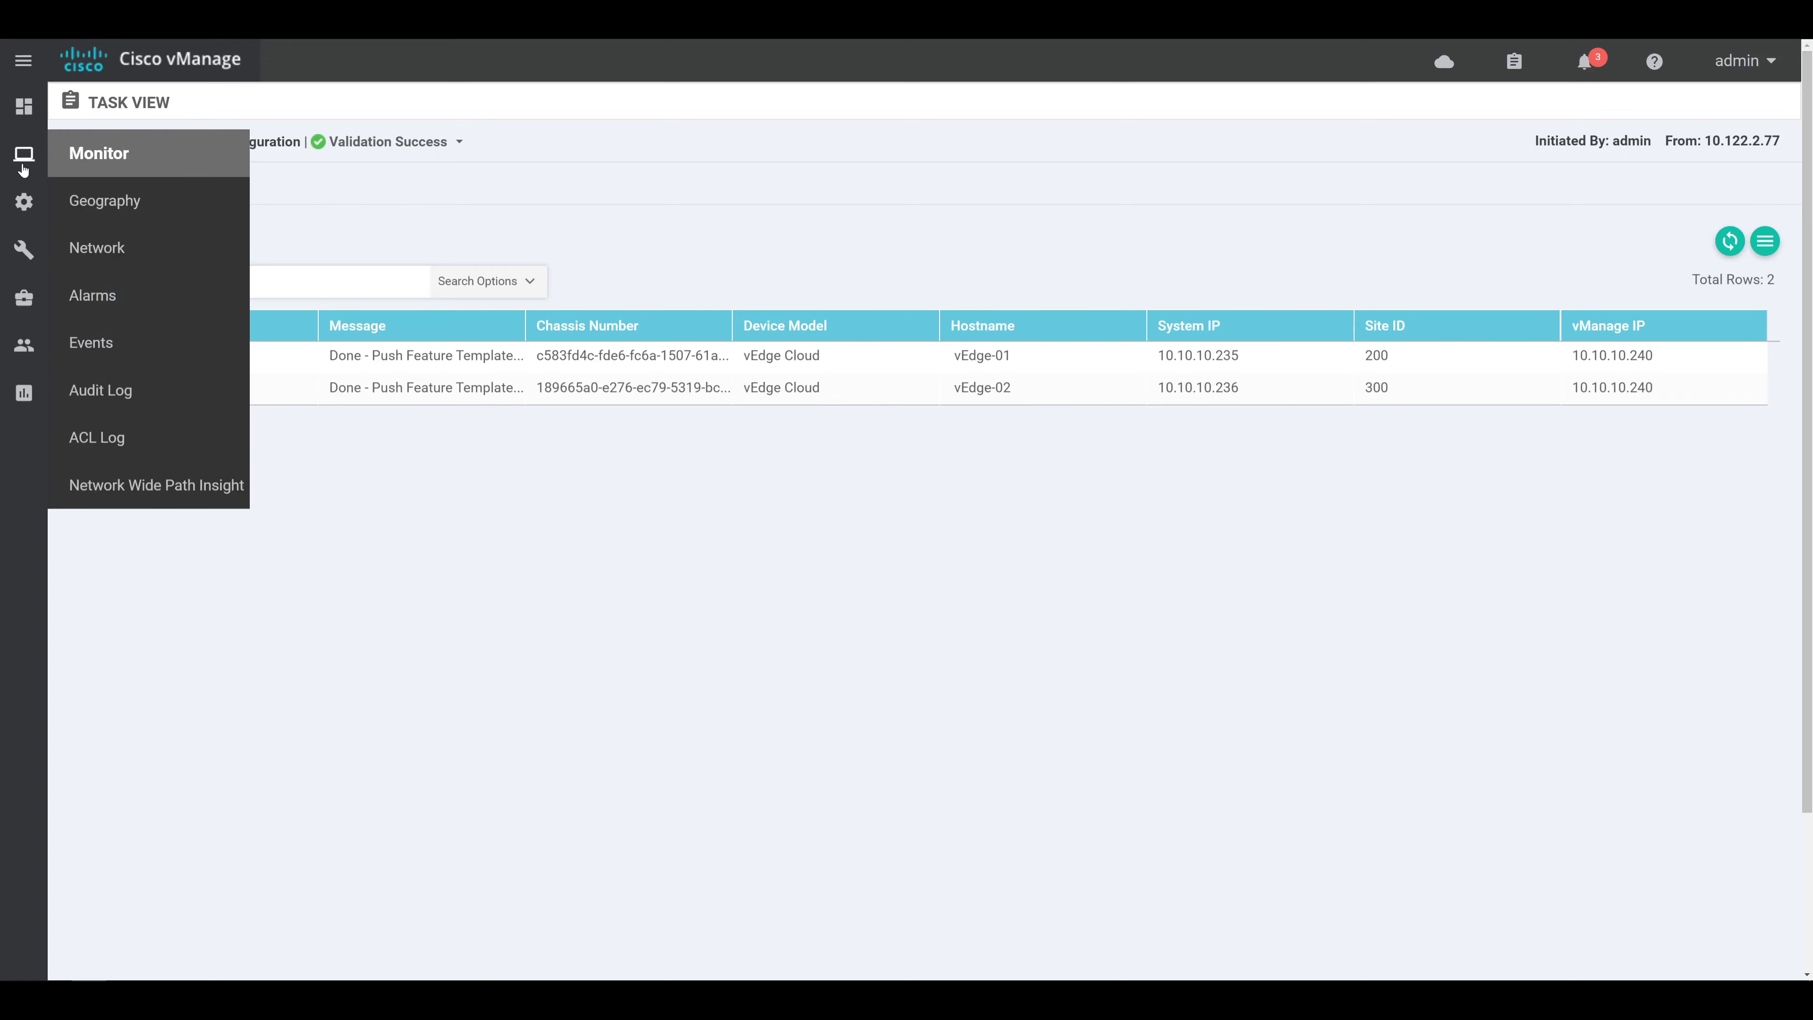
pyautogui.click(102, 243)
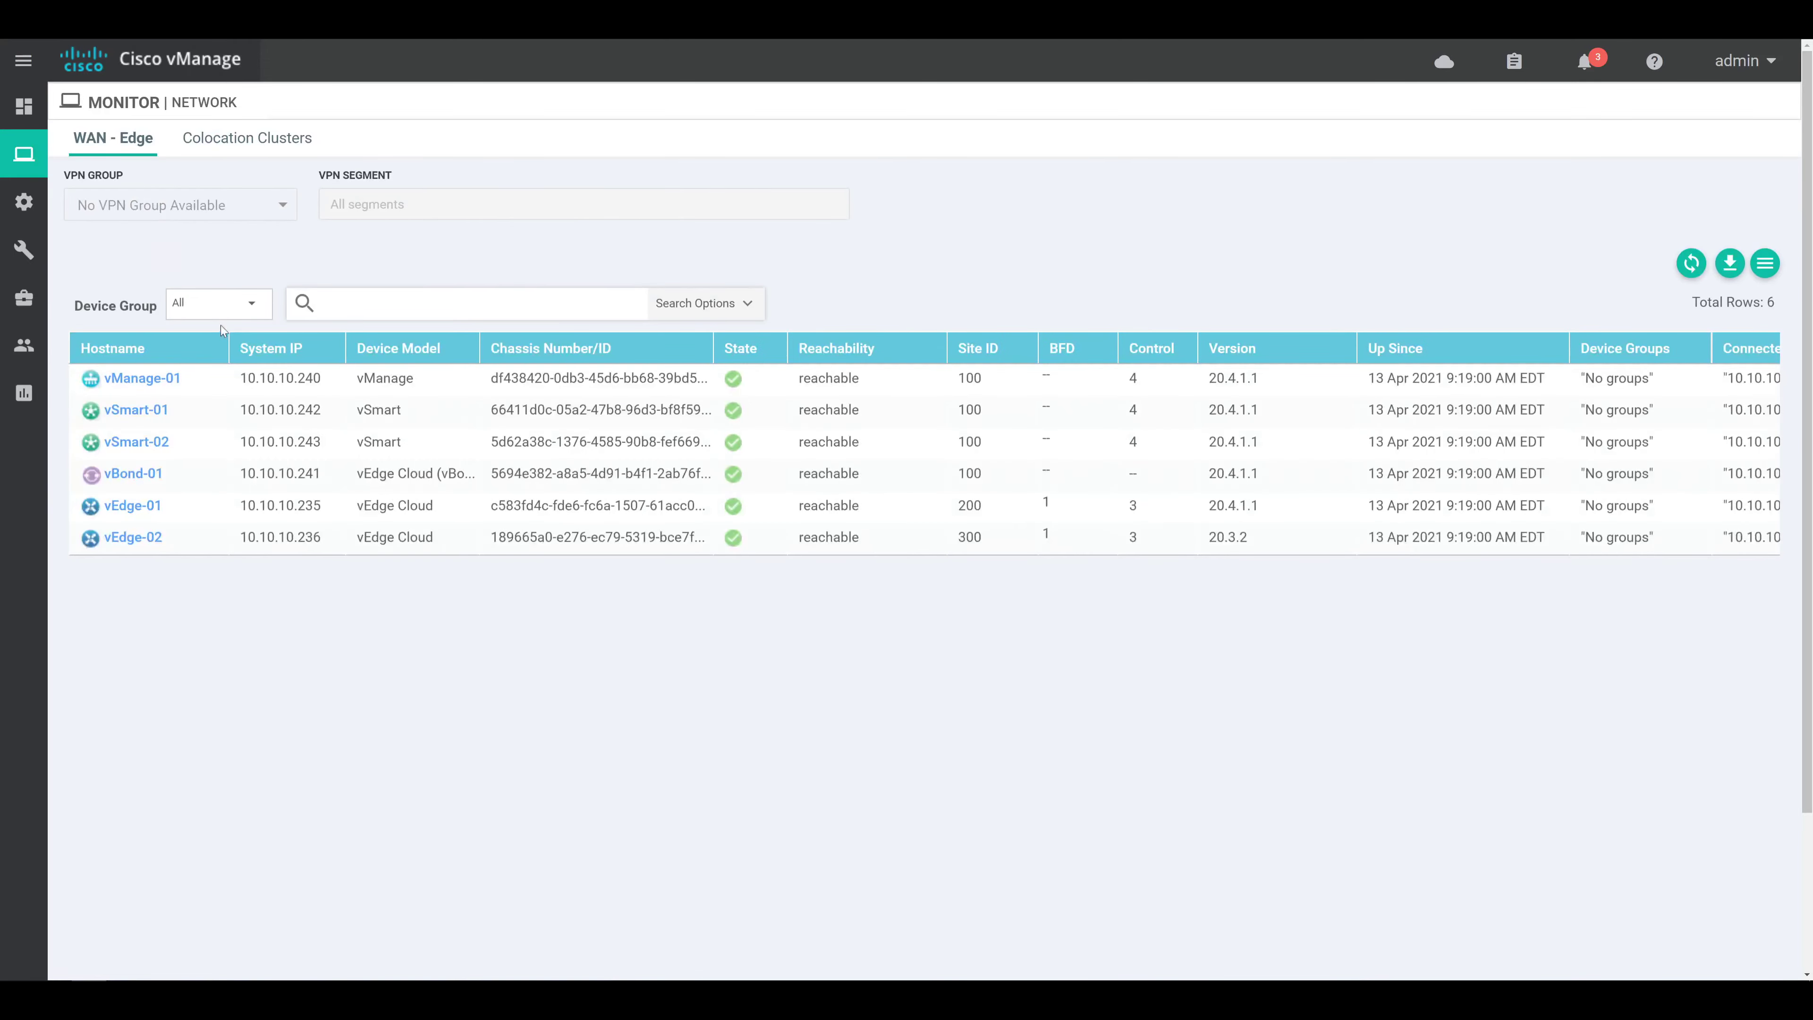
pyautogui.click(149, 539)
pyautogui.click(134, 350)
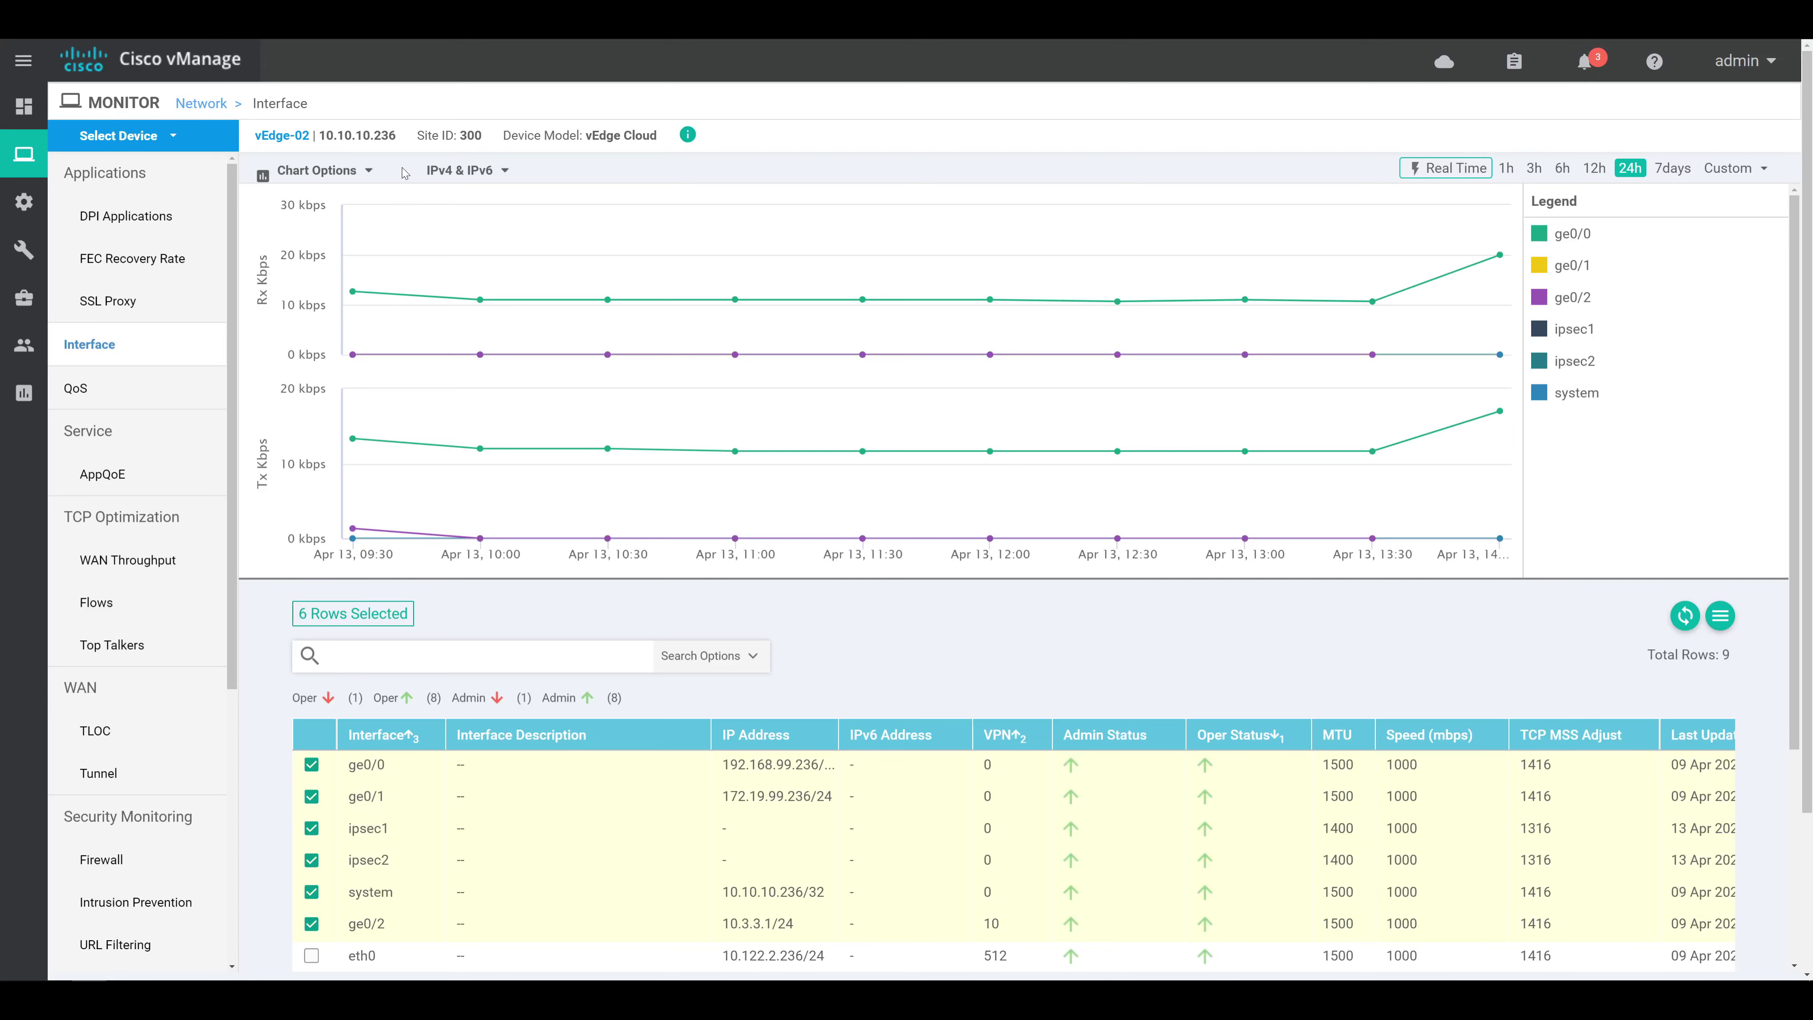
# Limit the traffic chart to interfaces ipsec1 and ipsec2 and display it in real time
pyautogui.click(311, 924)
pyautogui.click(311, 891)
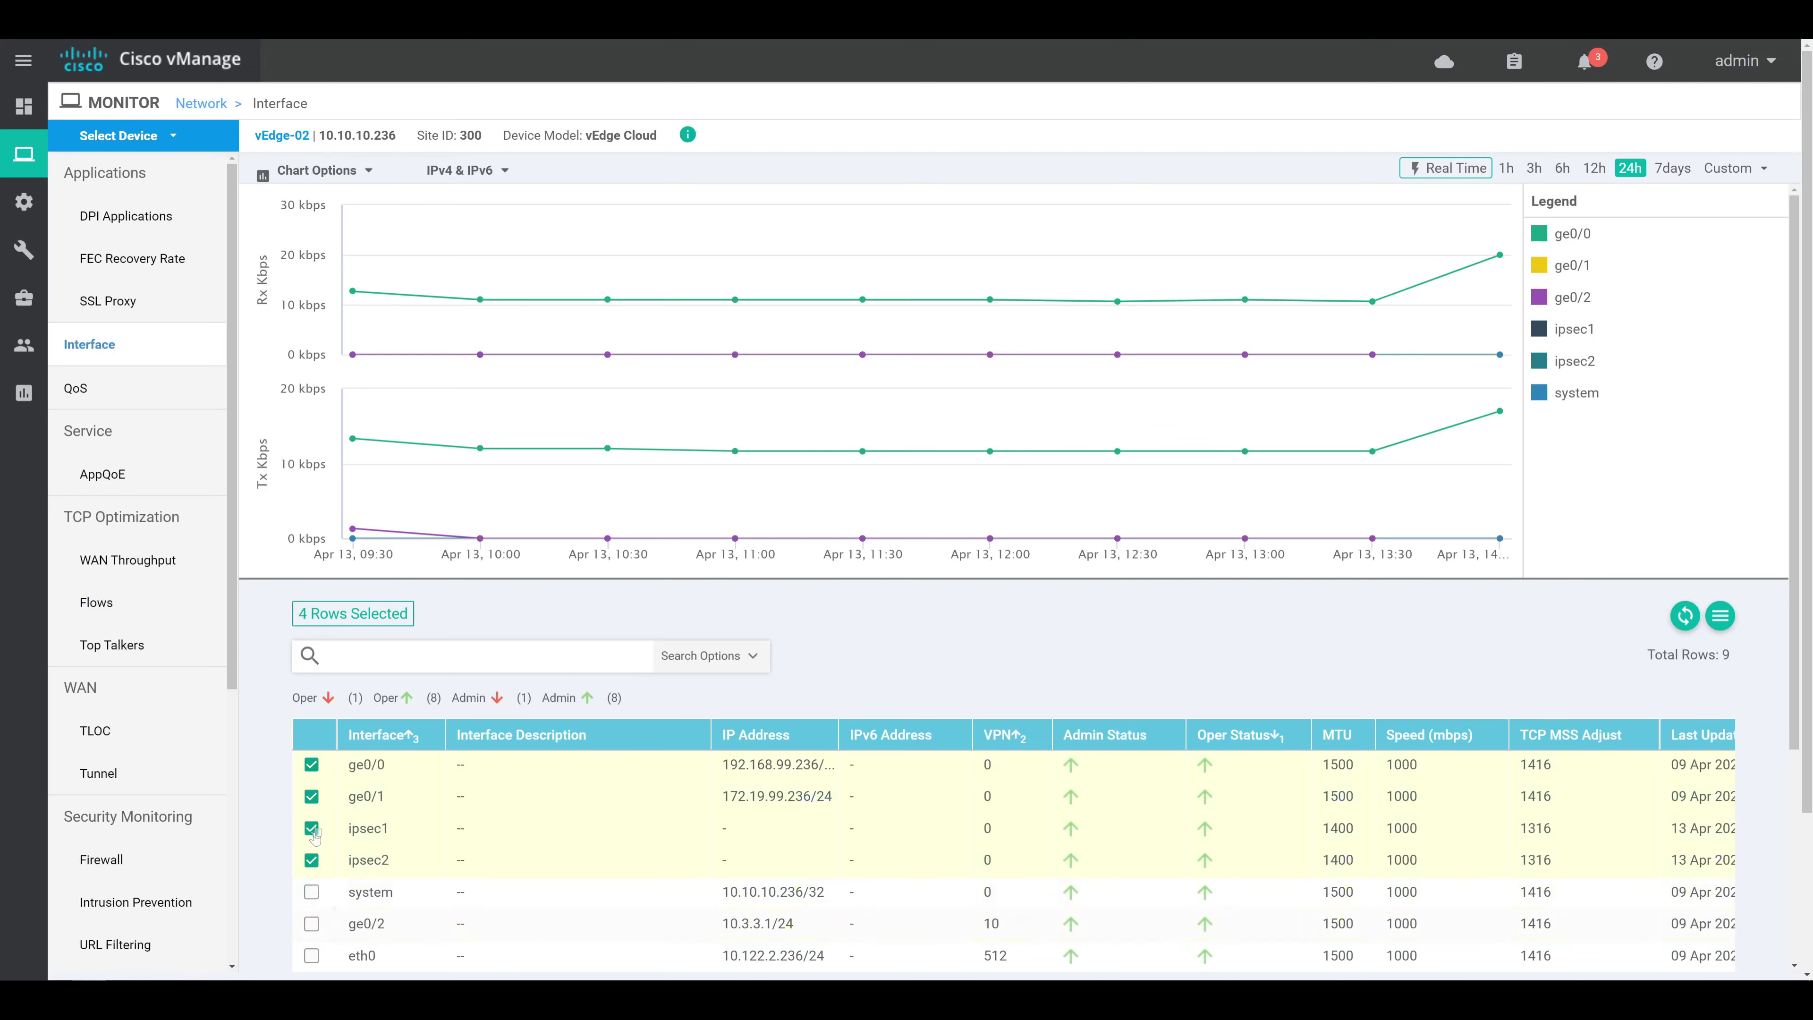
pyautogui.click(311, 796)
pyautogui.click(311, 764)
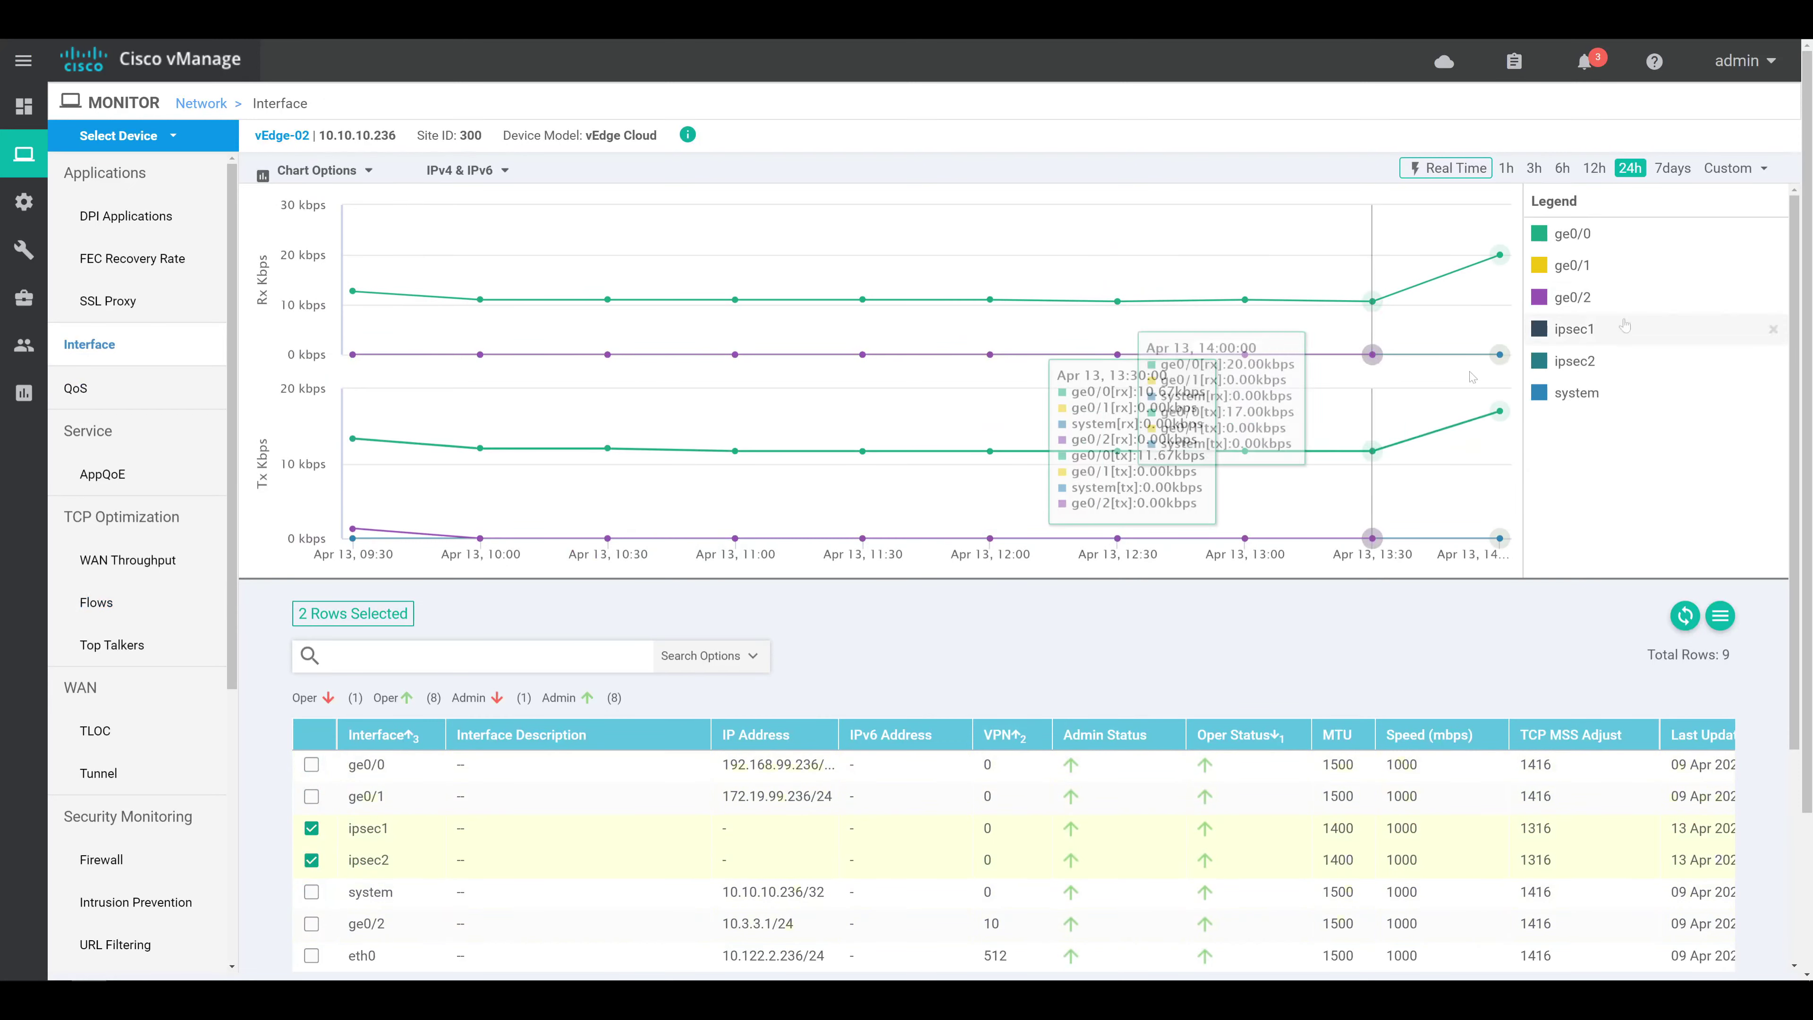
pyautogui.click(1445, 167)
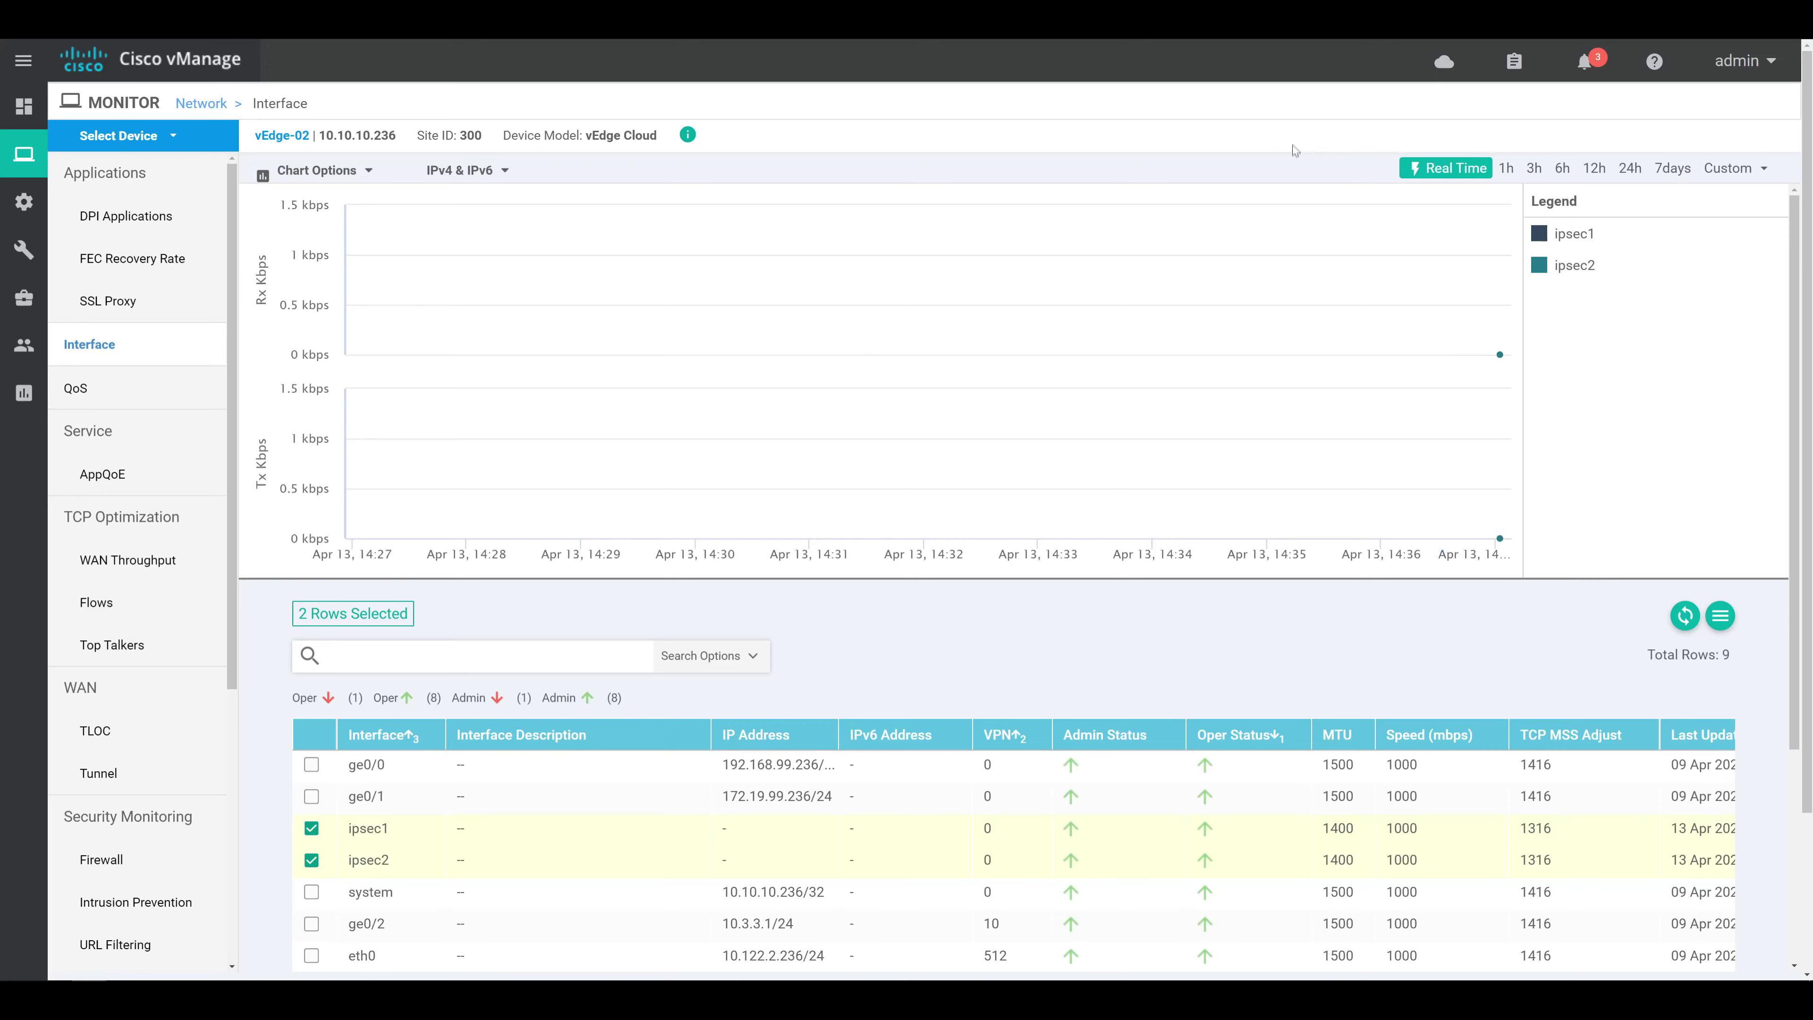
# Switch to the vEdge-02 terminal and run "show ip route vpn 10" to examine the default route
pyautogui.hotkey('alt', 'Tab')
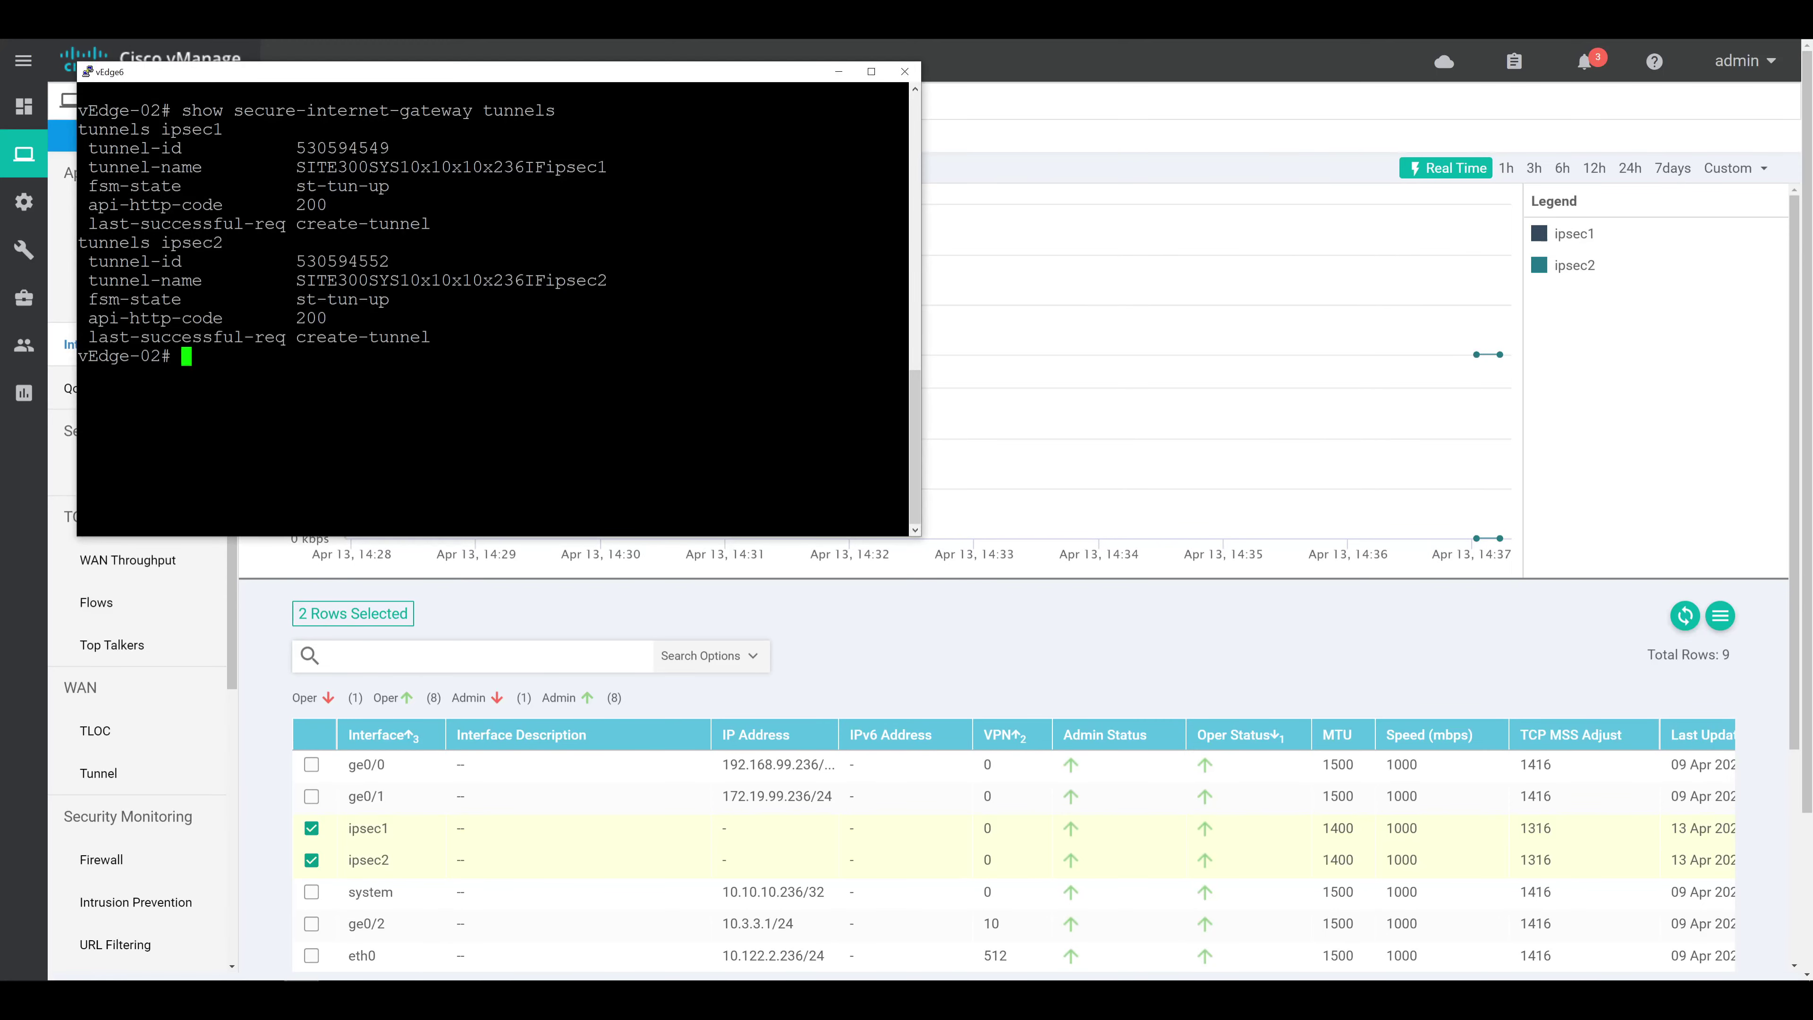
pyautogui.write('show ip route vpn 10')
pyautogui.press('Return')
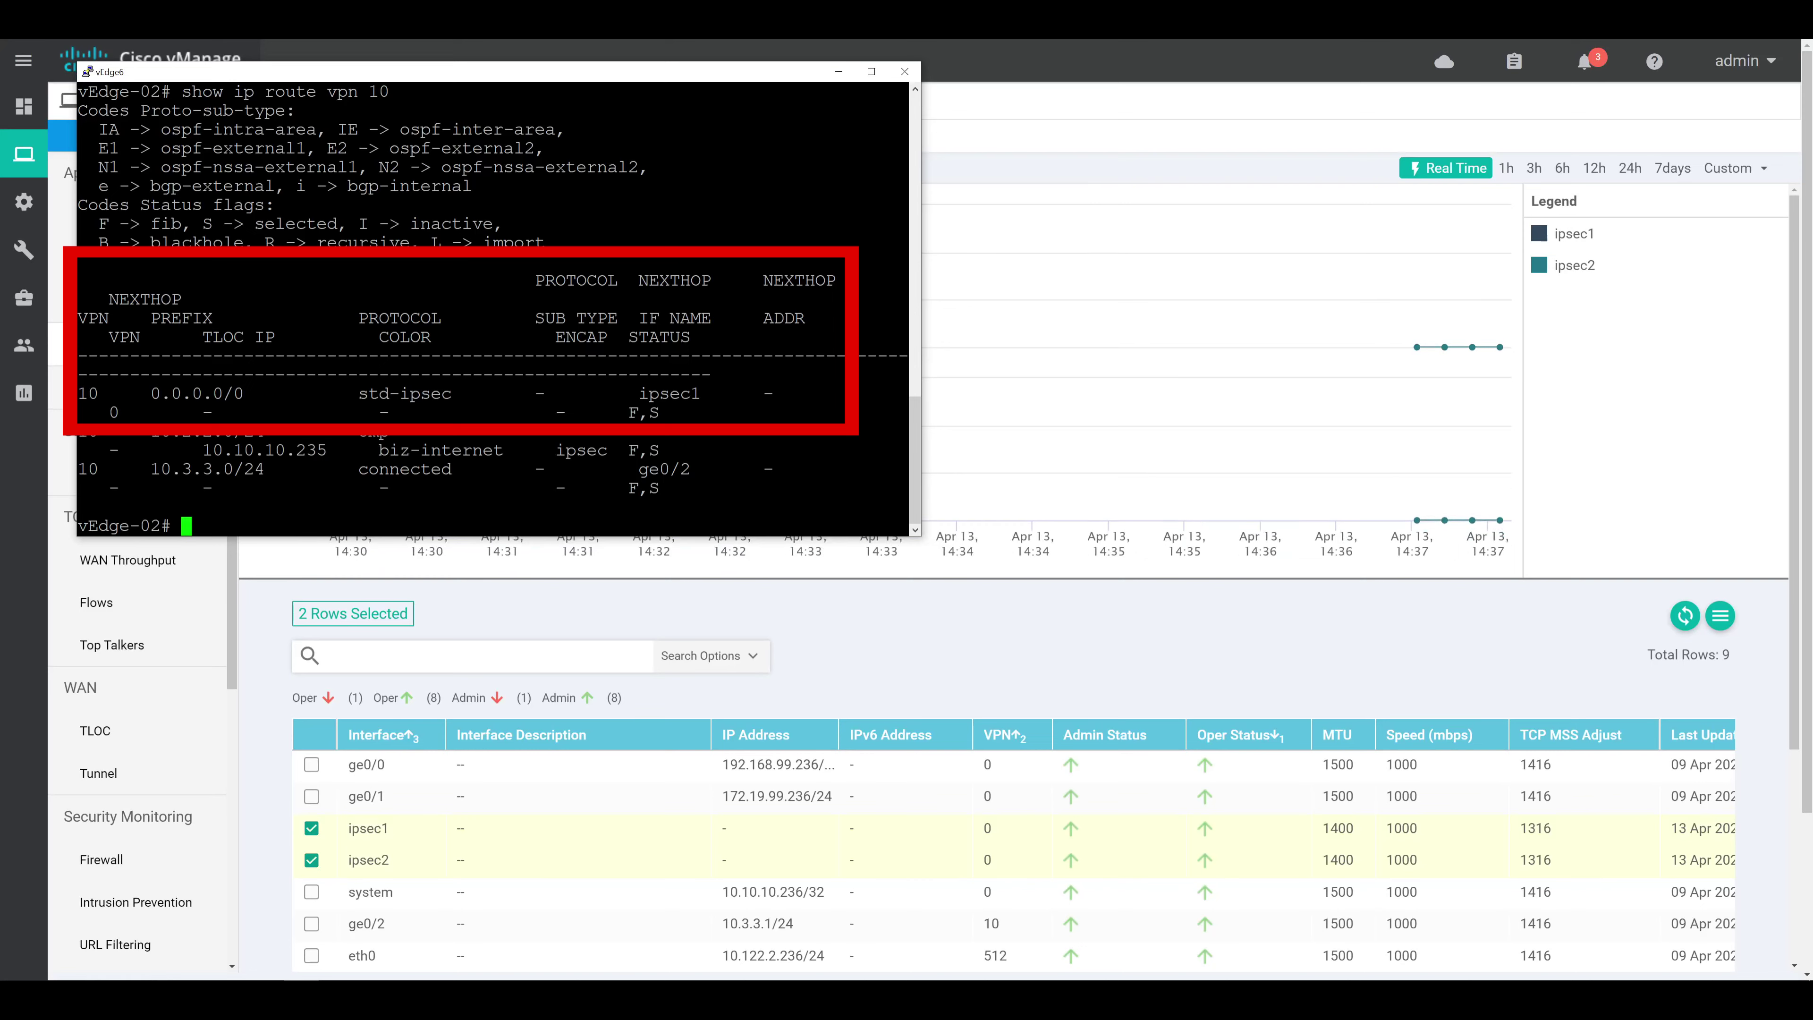
# Reload whatismyip.com in the Linux-Site300 browser to check its public IP, and return to vManage to examine the ipsec1 and ipsec2 traffic chart
pyautogui.moveTo(265, 1000)
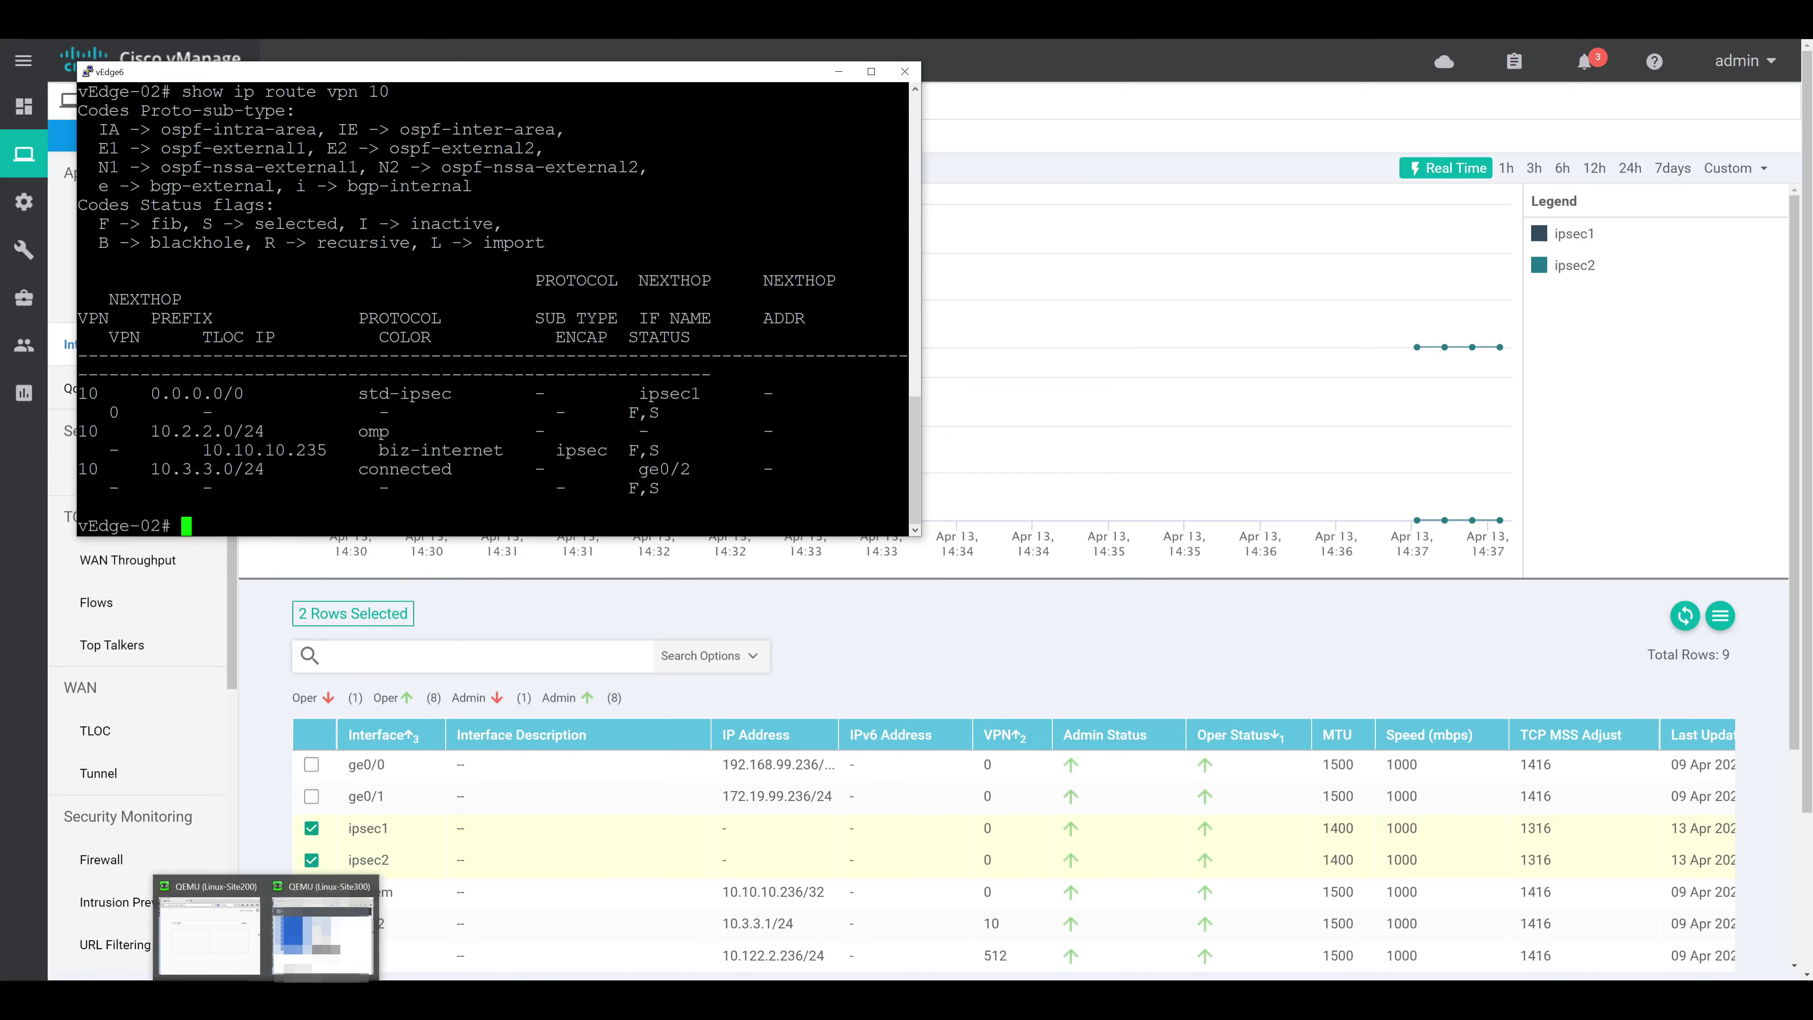
pyautogui.click(322, 932)
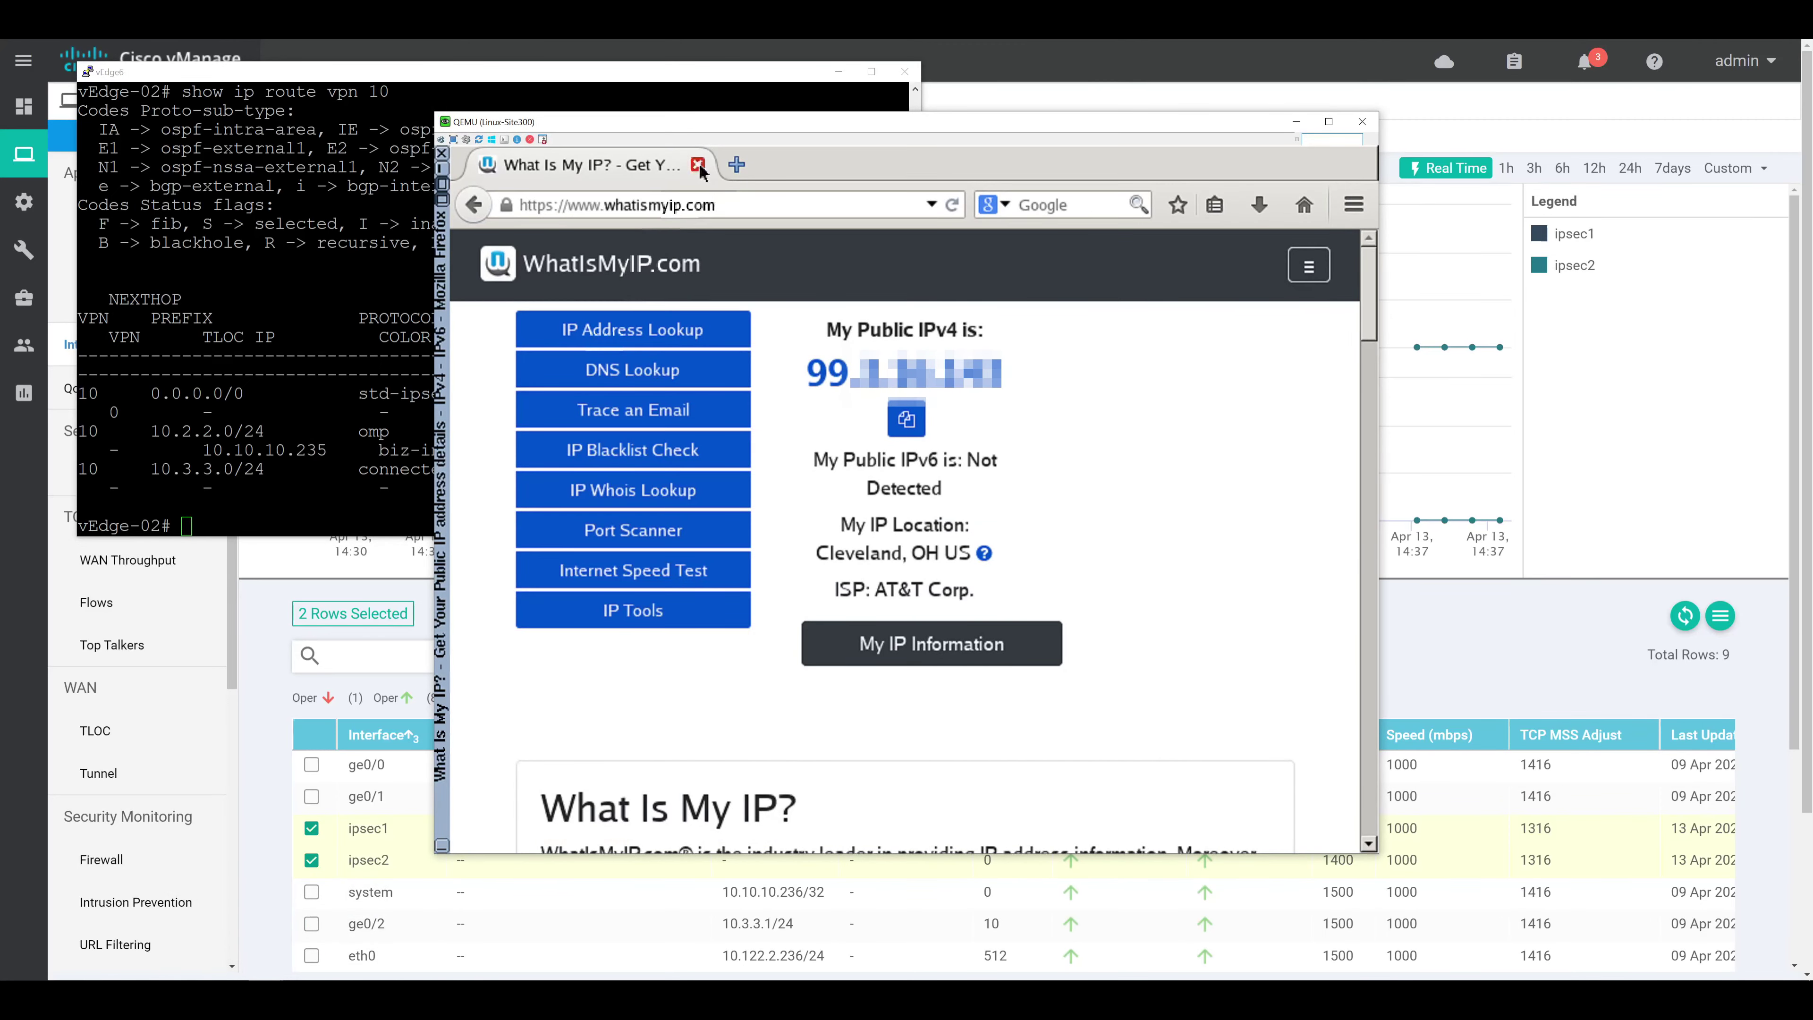
pyautogui.click(736, 205)
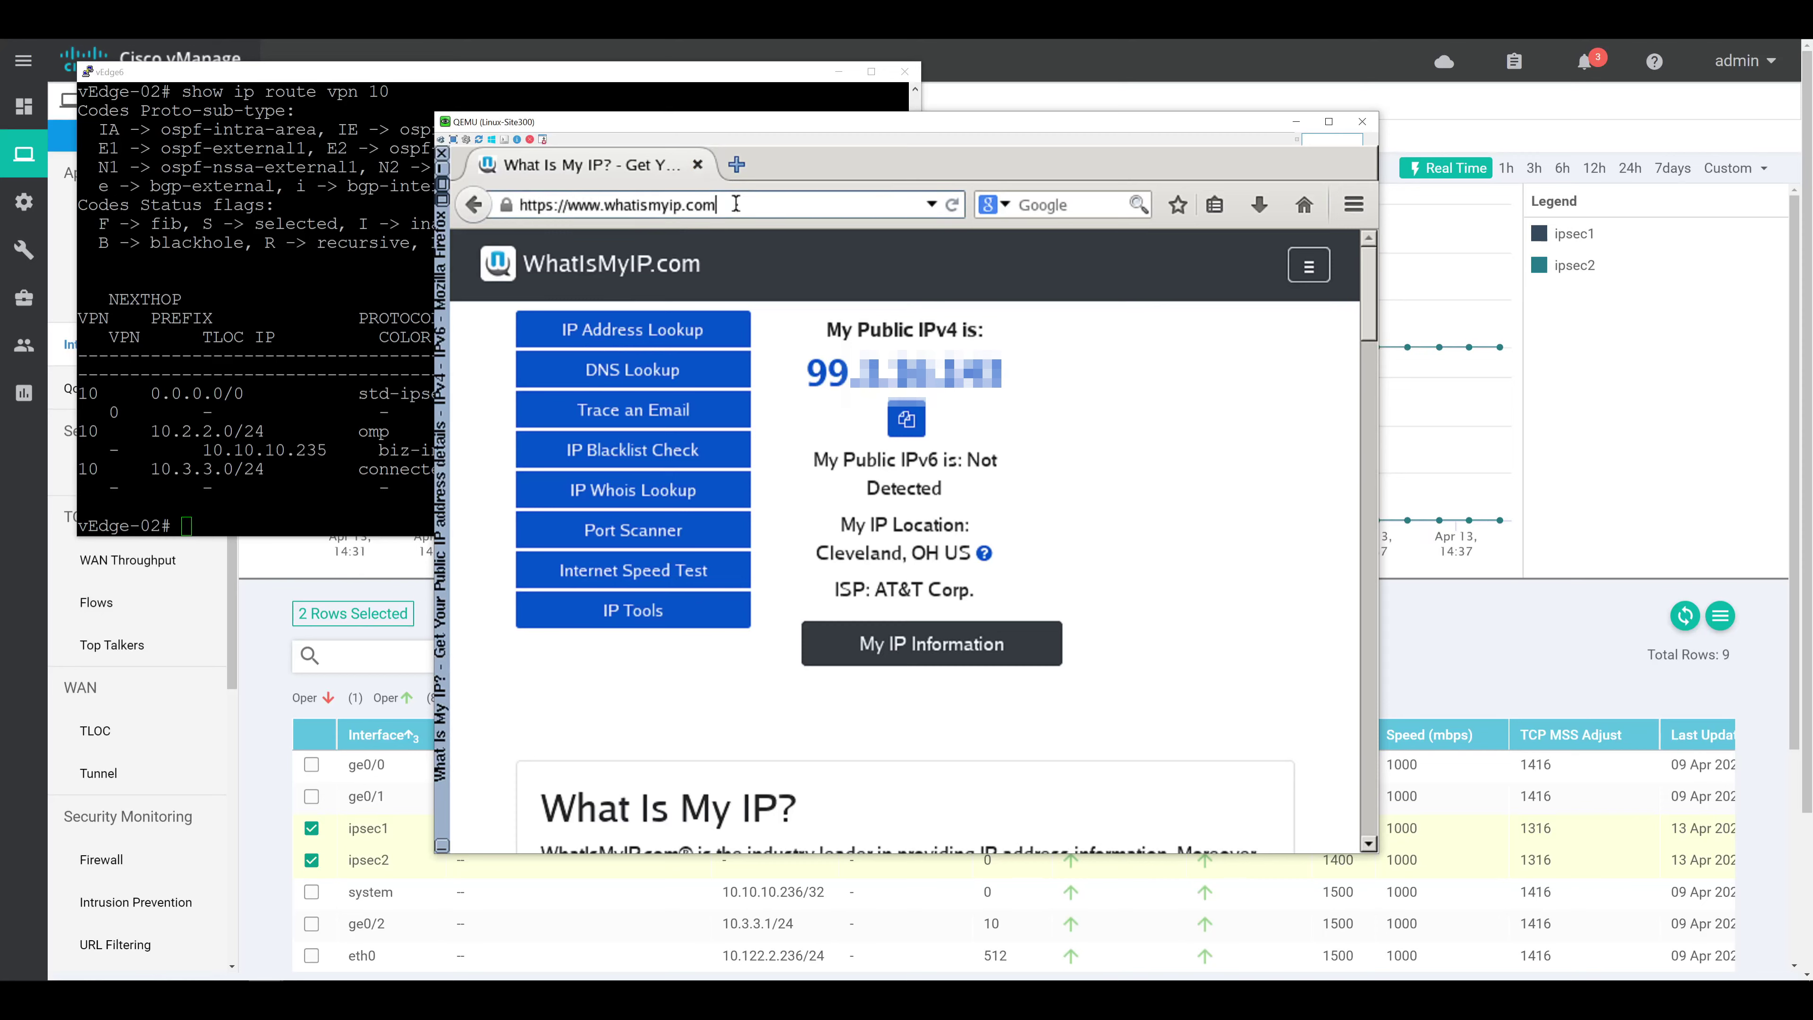
pyautogui.press('Return')
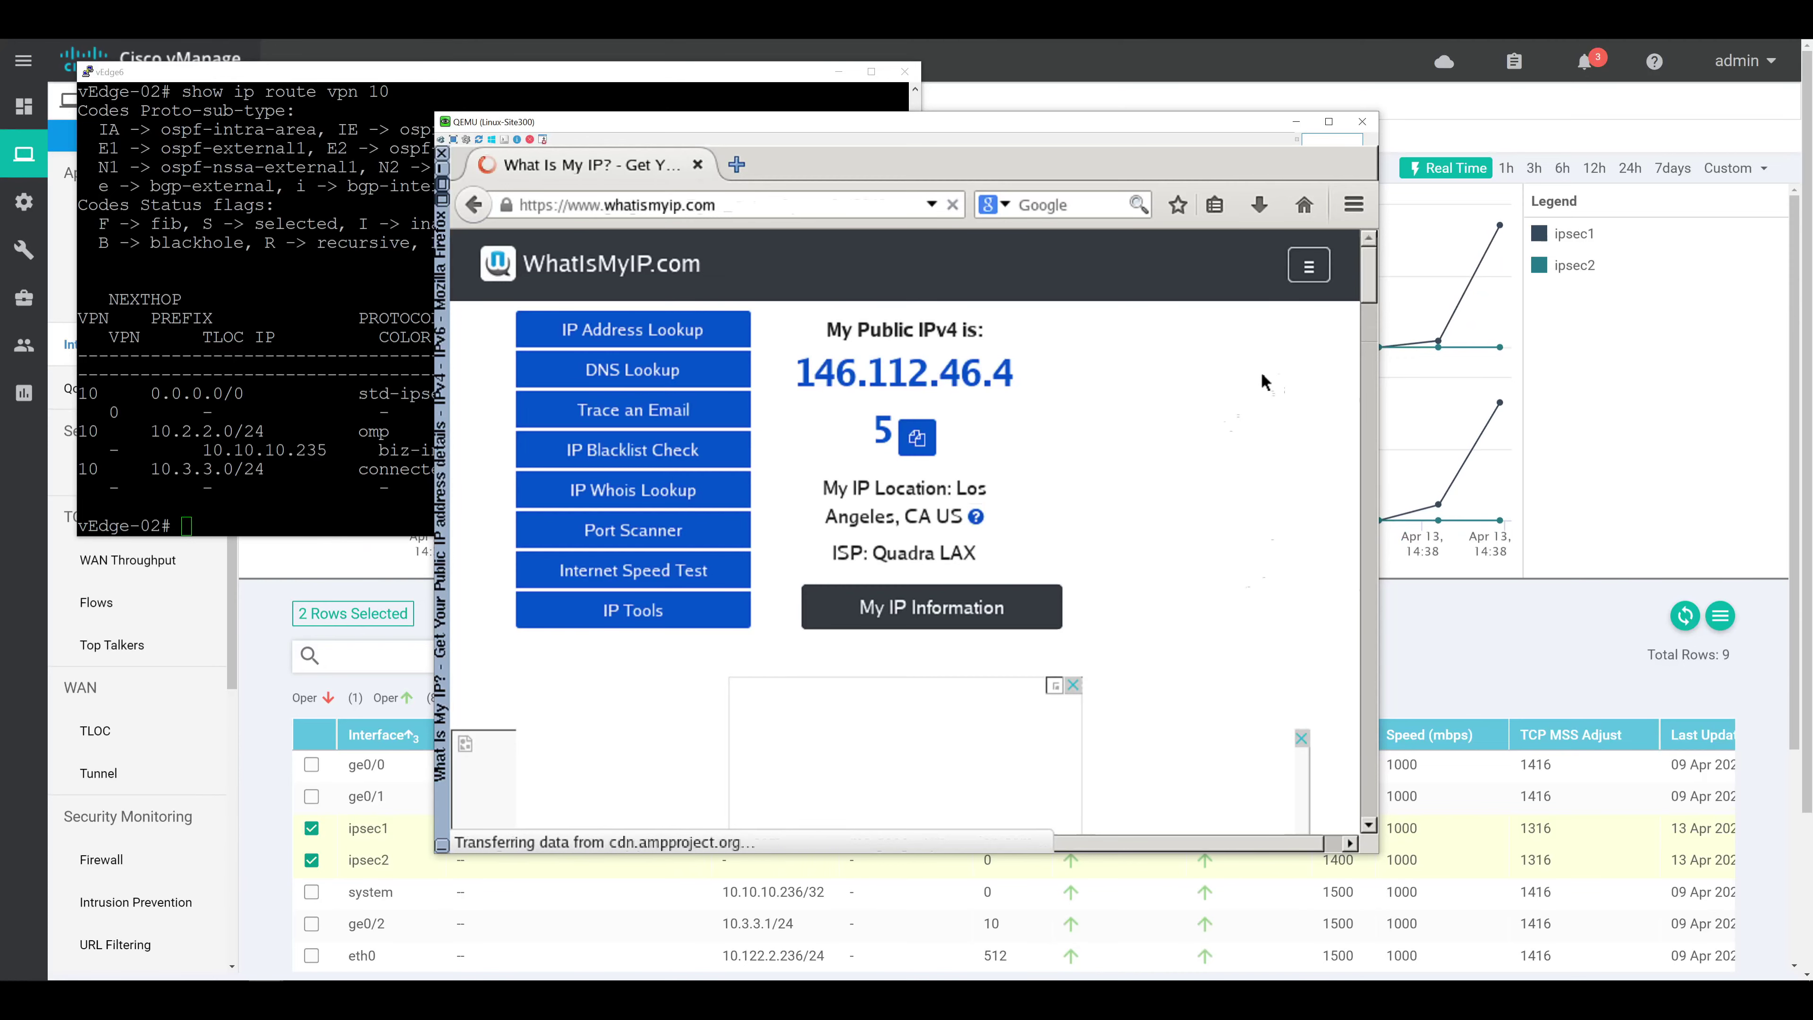
pyautogui.click(1273, 96)
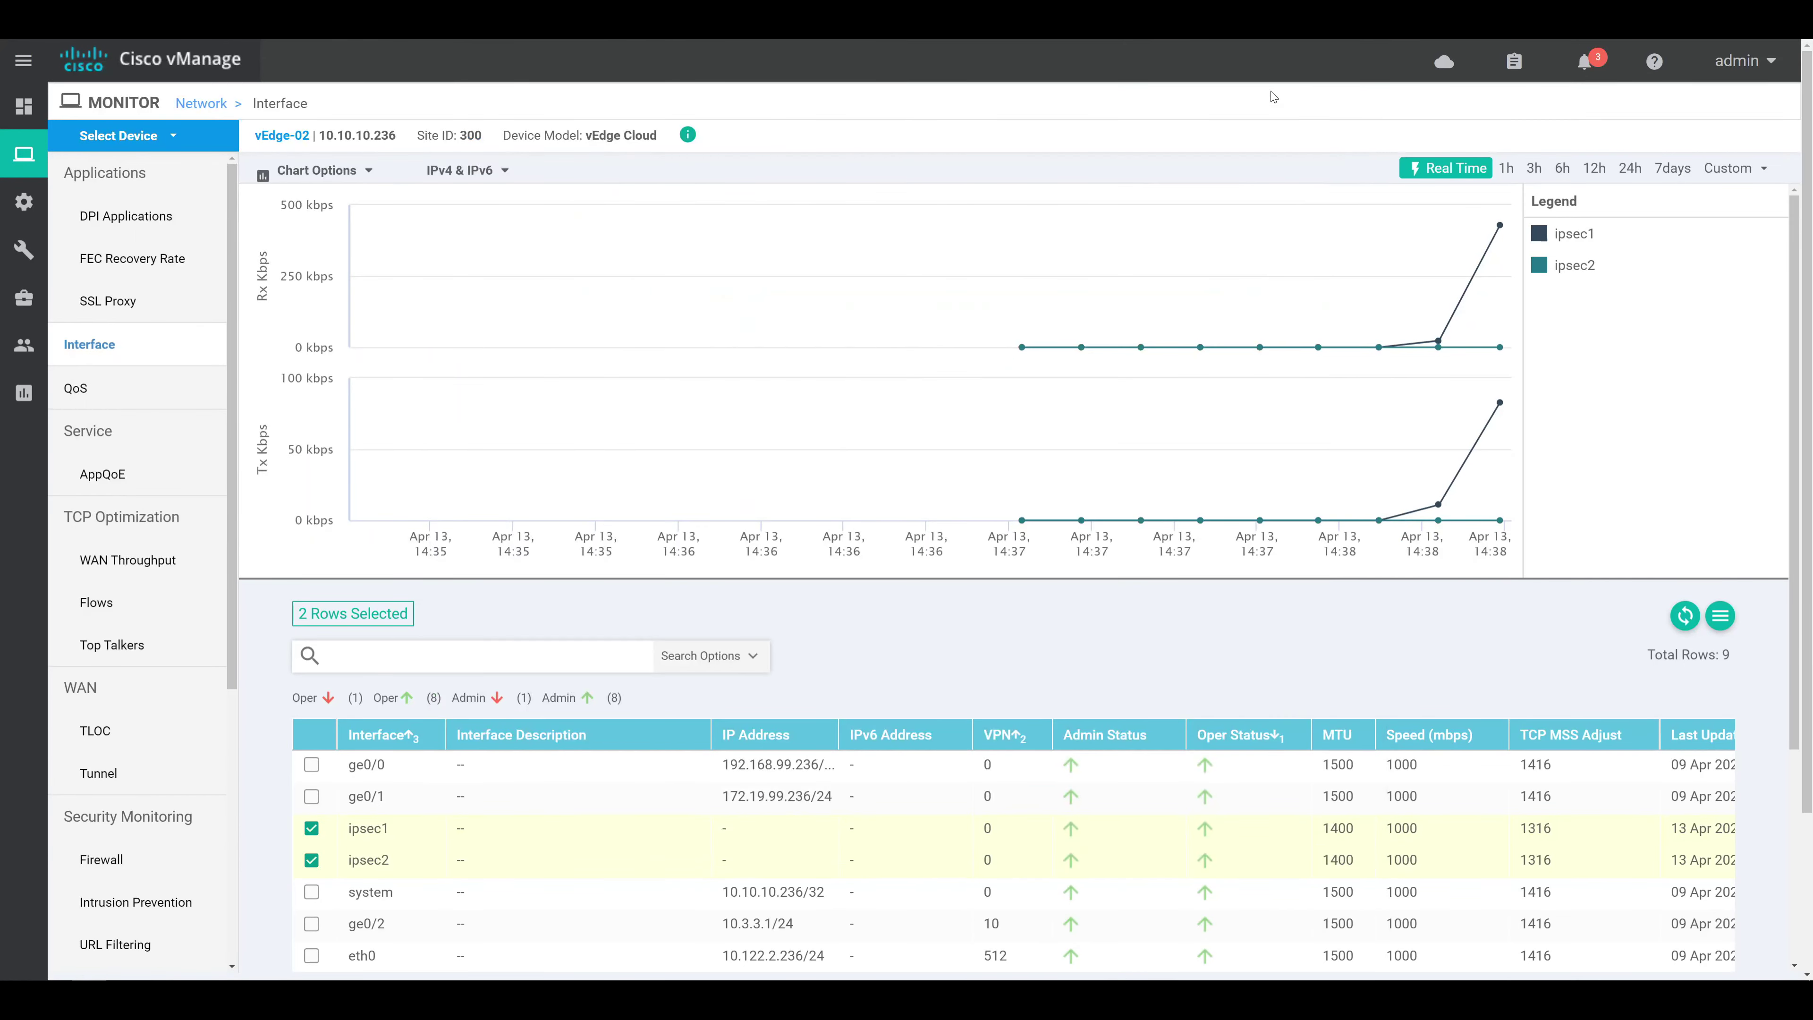
pyautogui.moveTo(1485, 270)
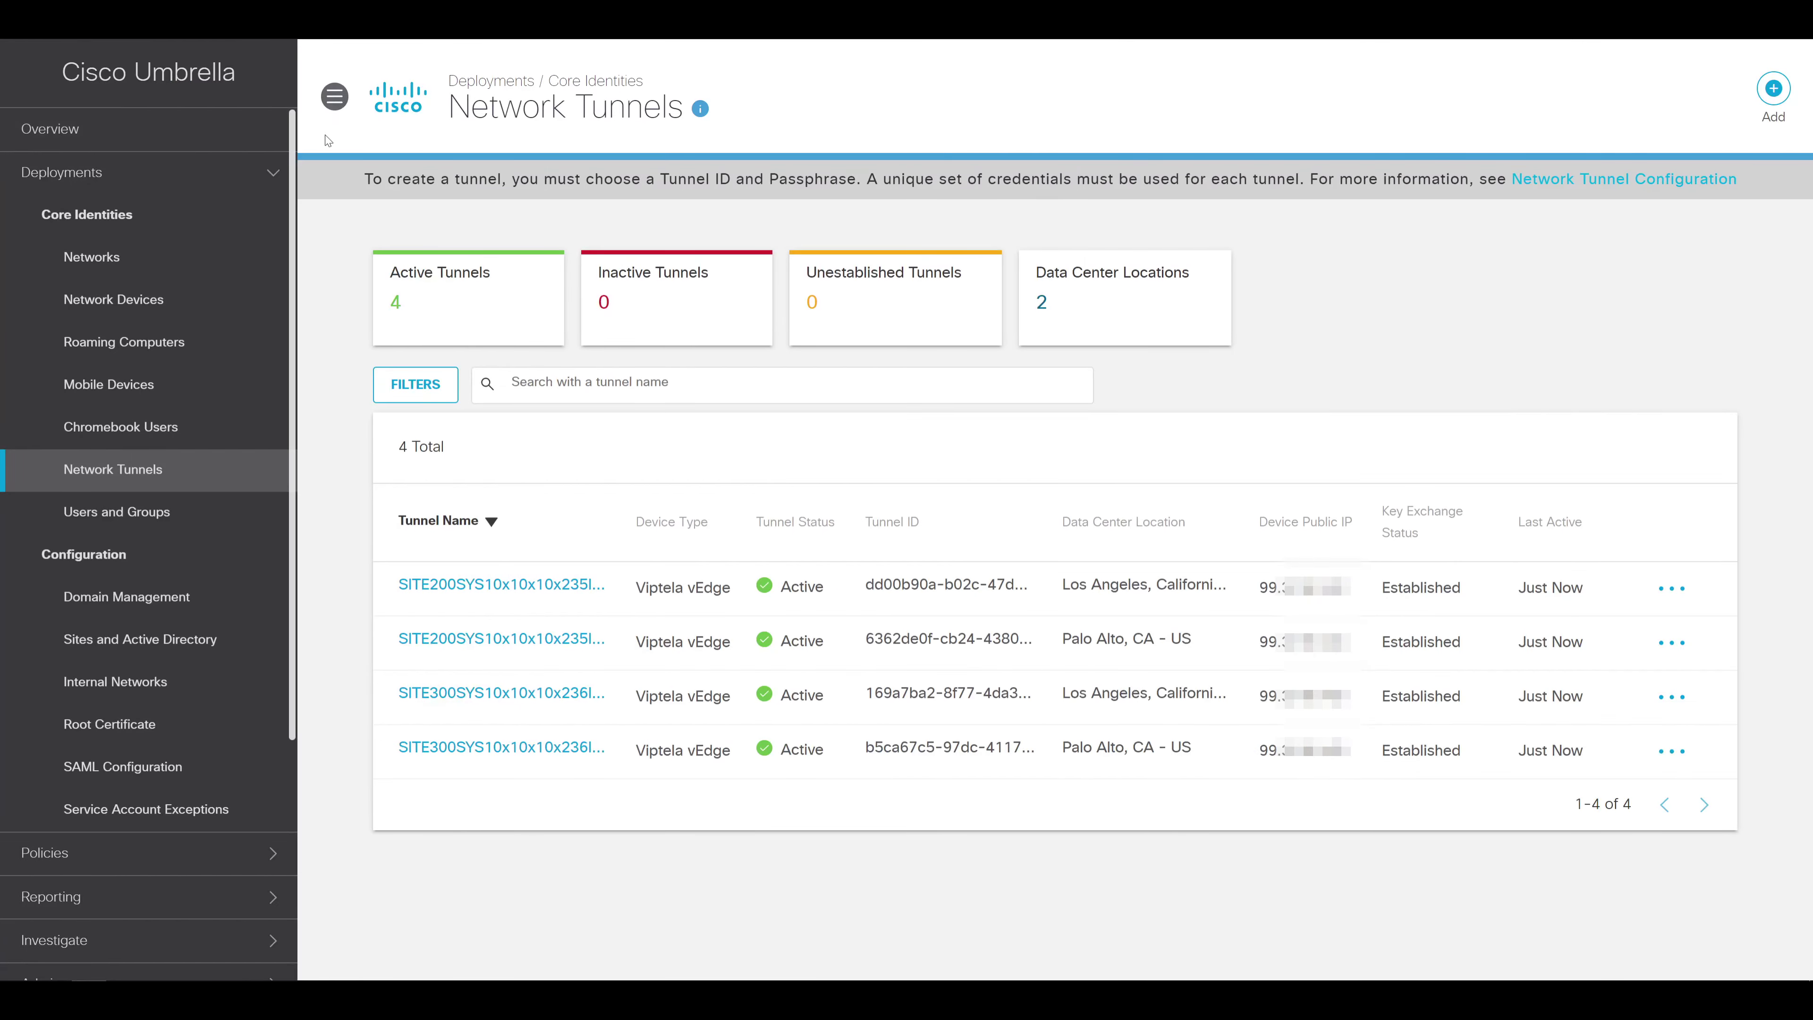
# In Cisco Umbrella, open the Firewall Policy page and start a new firewall rule named test_block
pyautogui.click(271, 172)
pyautogui.click(254, 303)
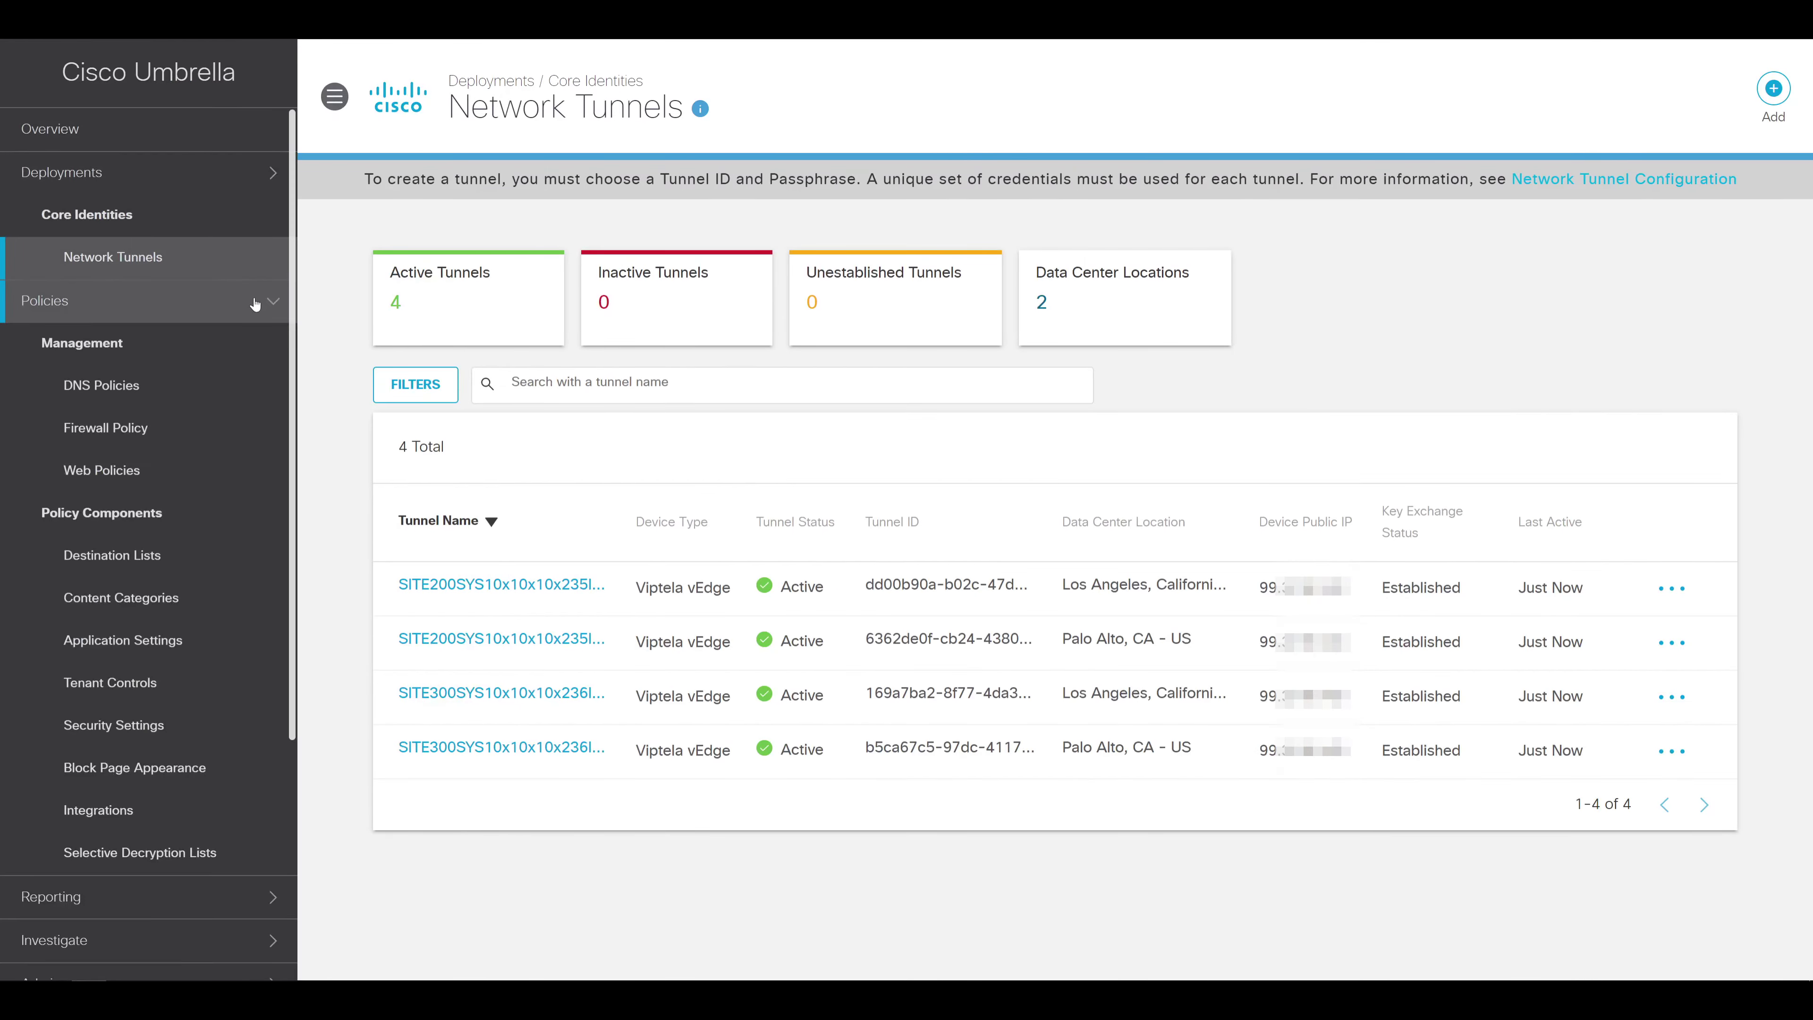
pyautogui.click(108, 427)
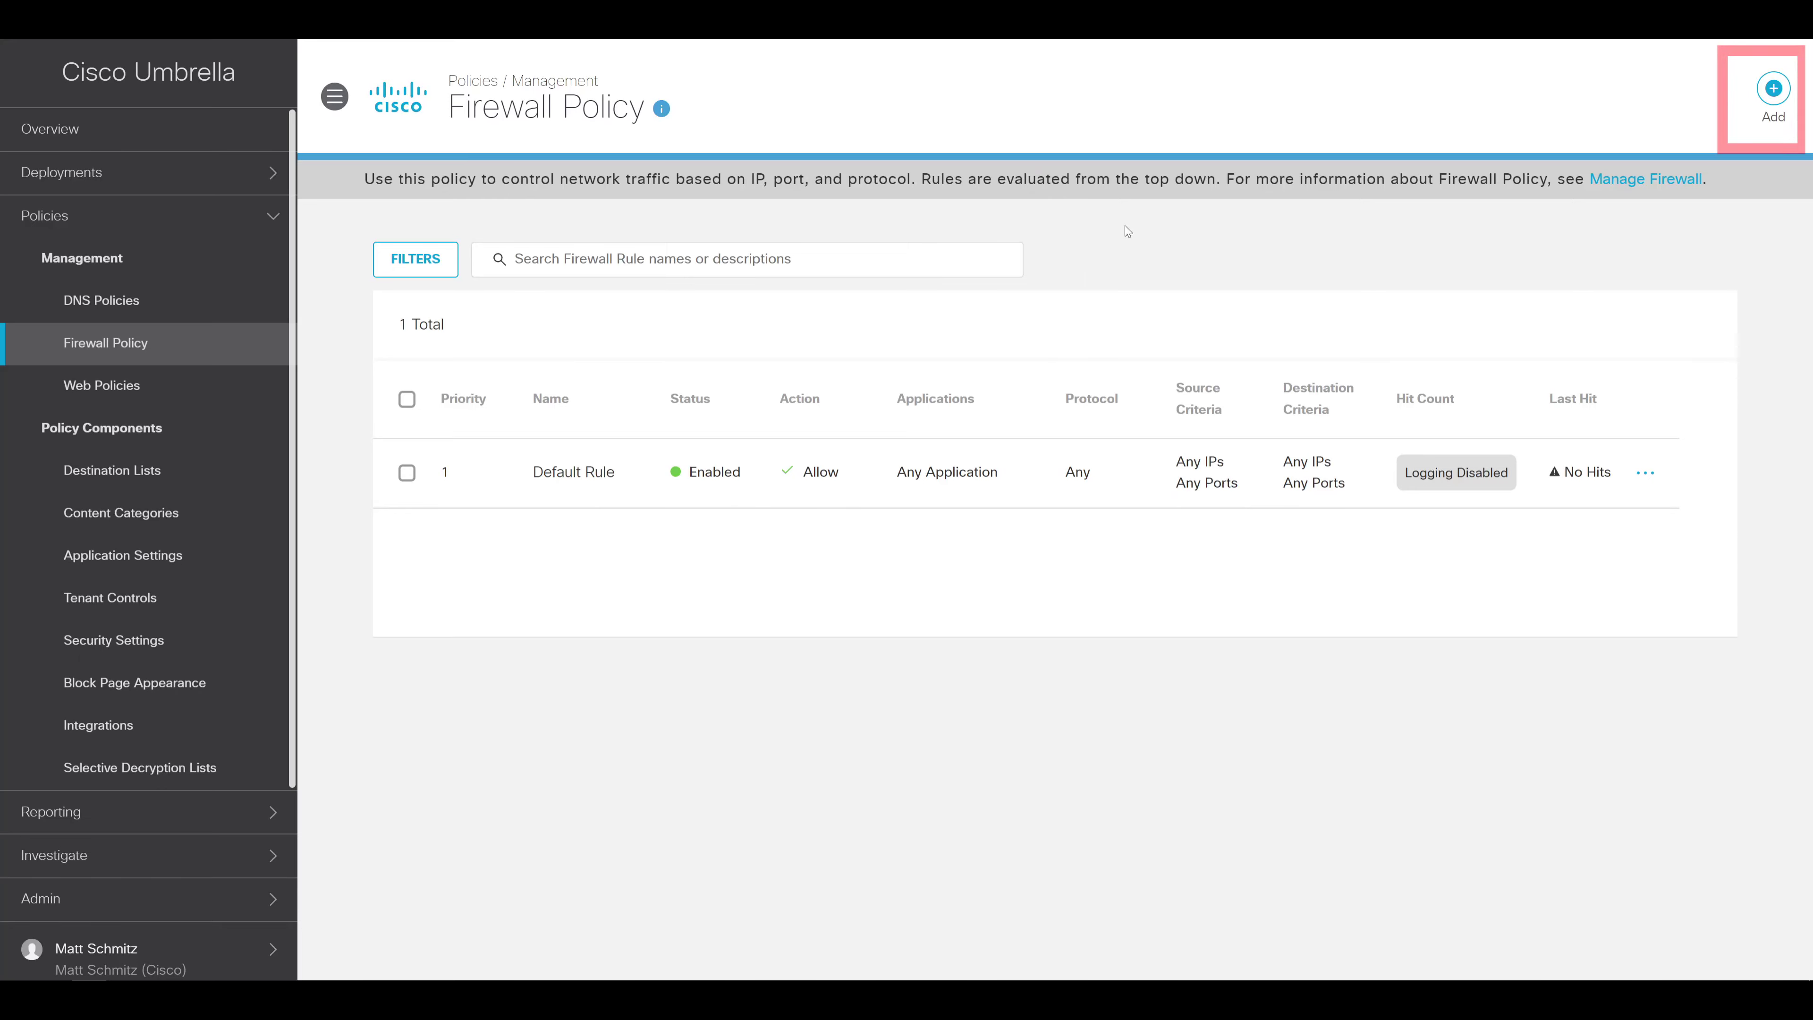
pyautogui.click(1774, 88)
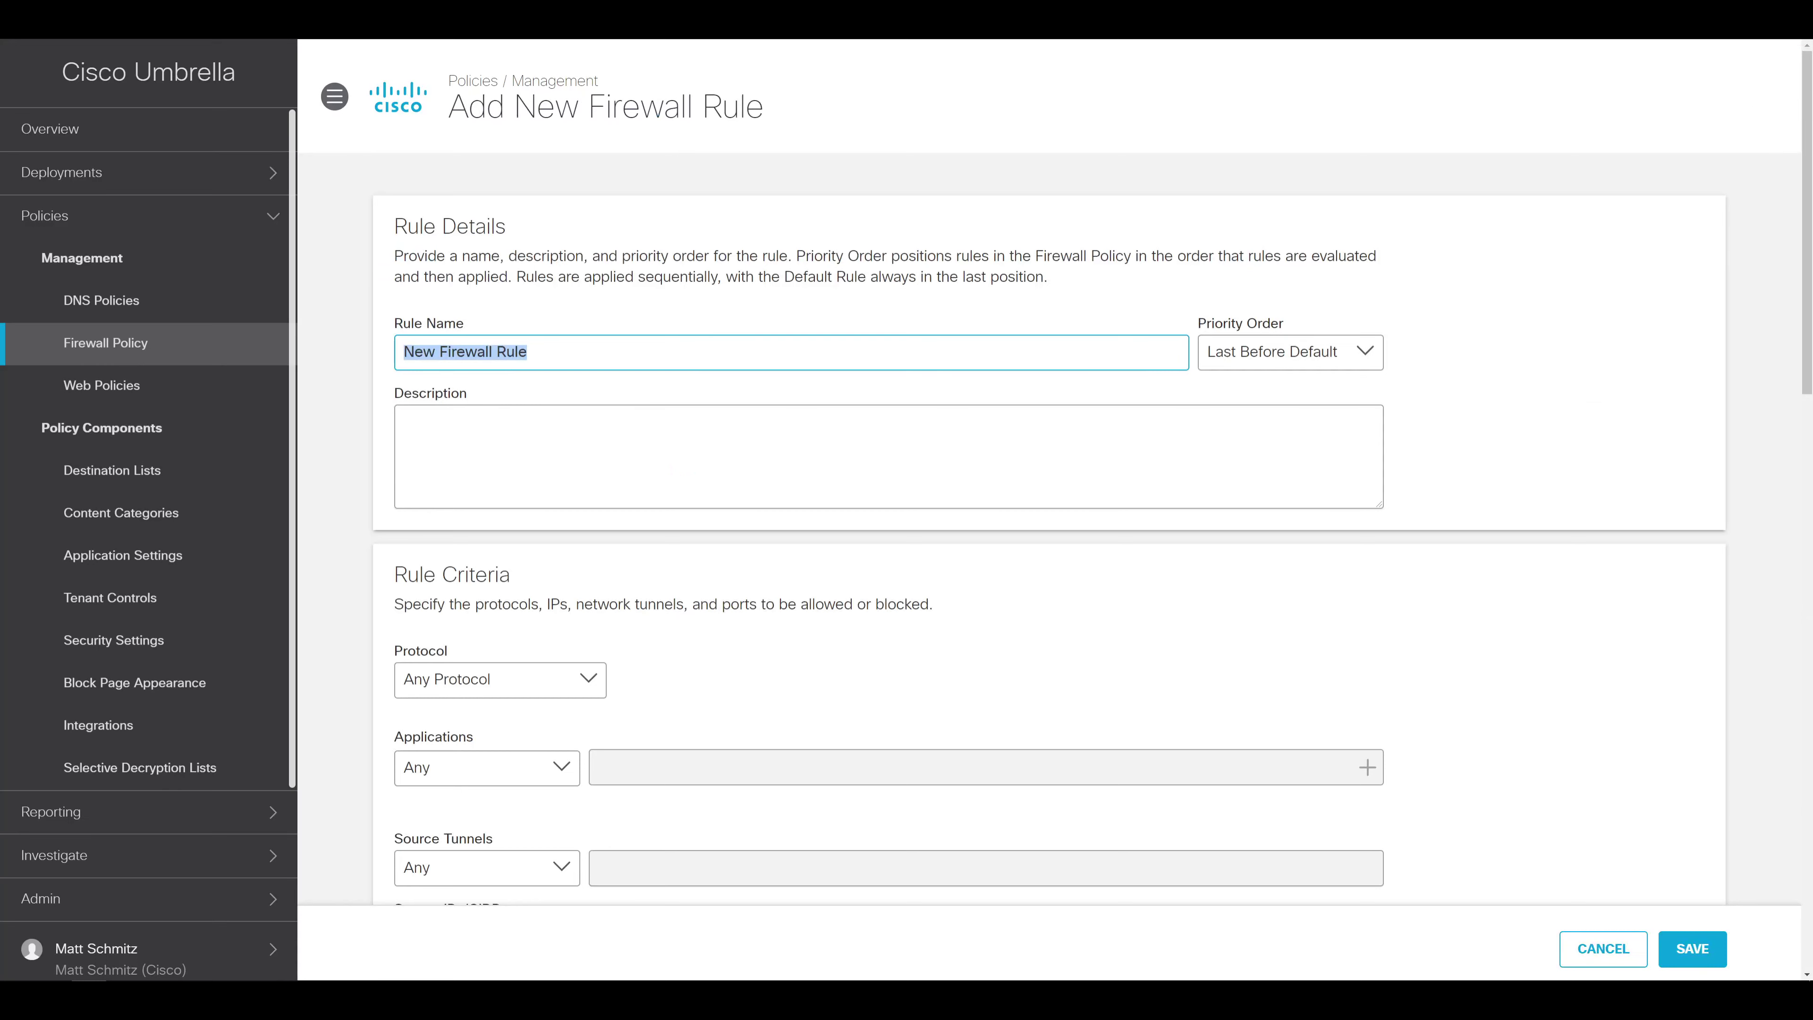
pyautogui.write('test_block')
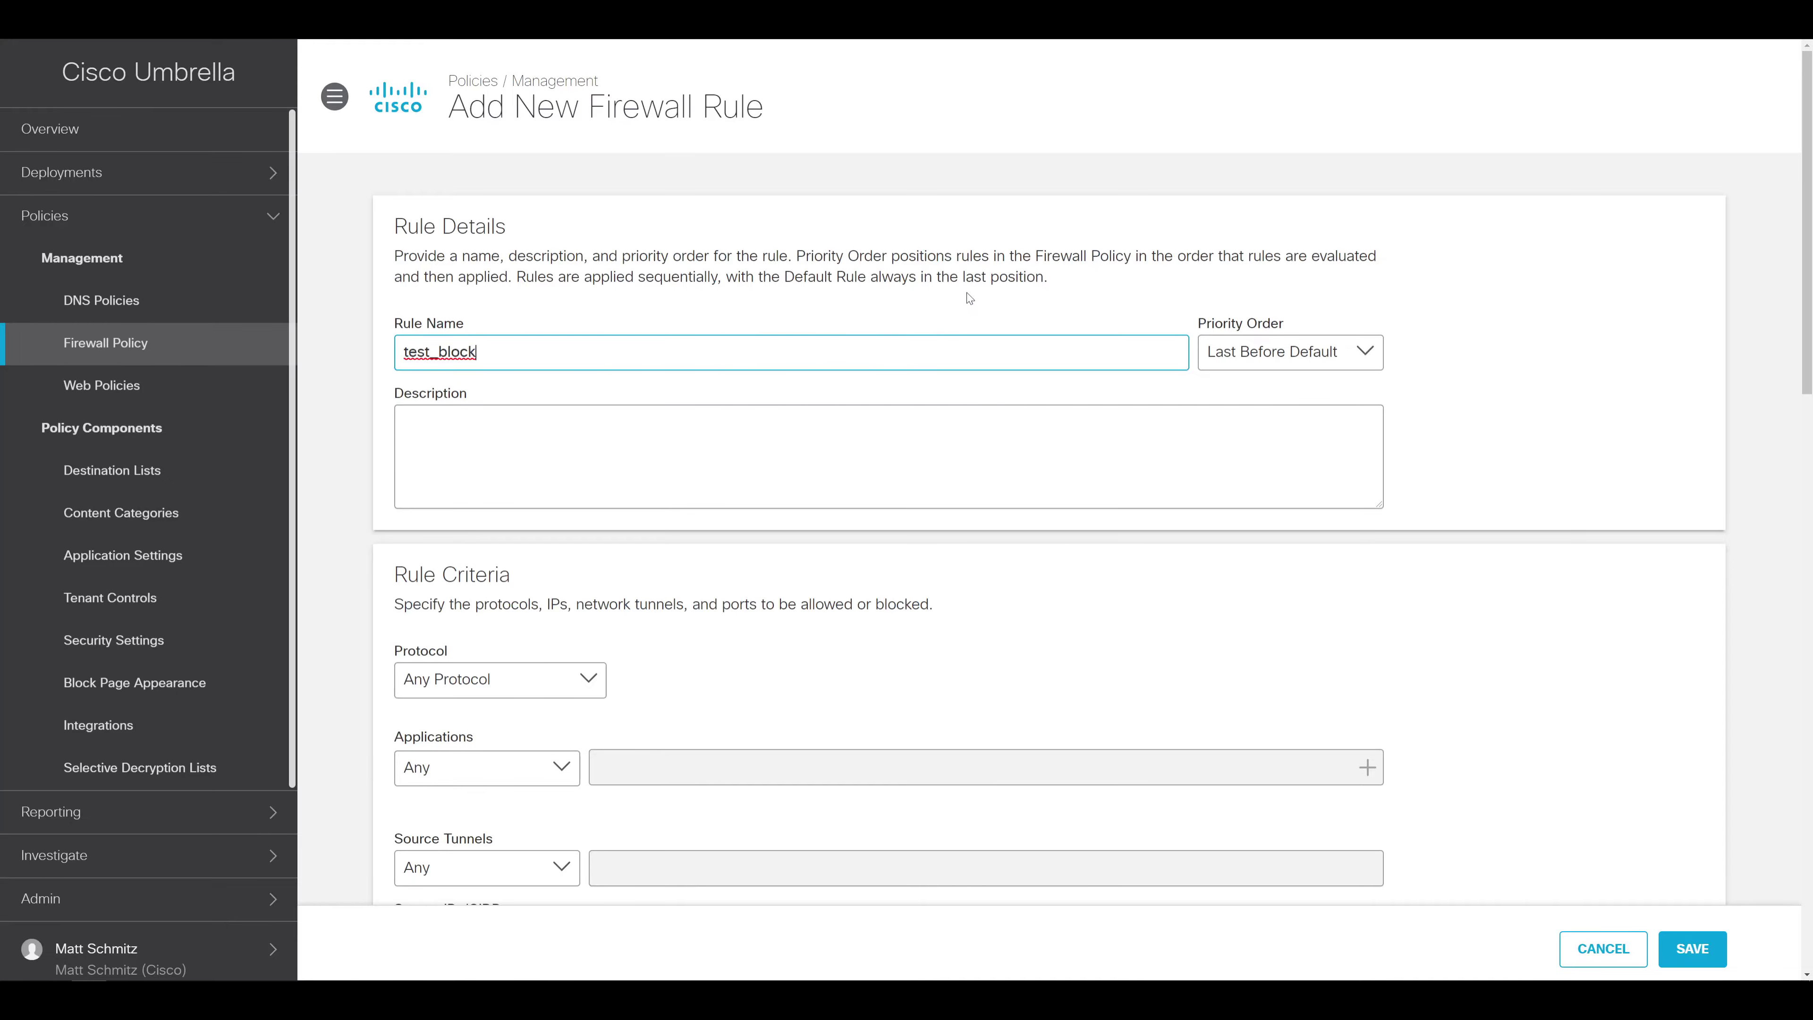
# Set the firewall rule's protocol to ICMP
pyautogui.scroll(-7, 967, 293)
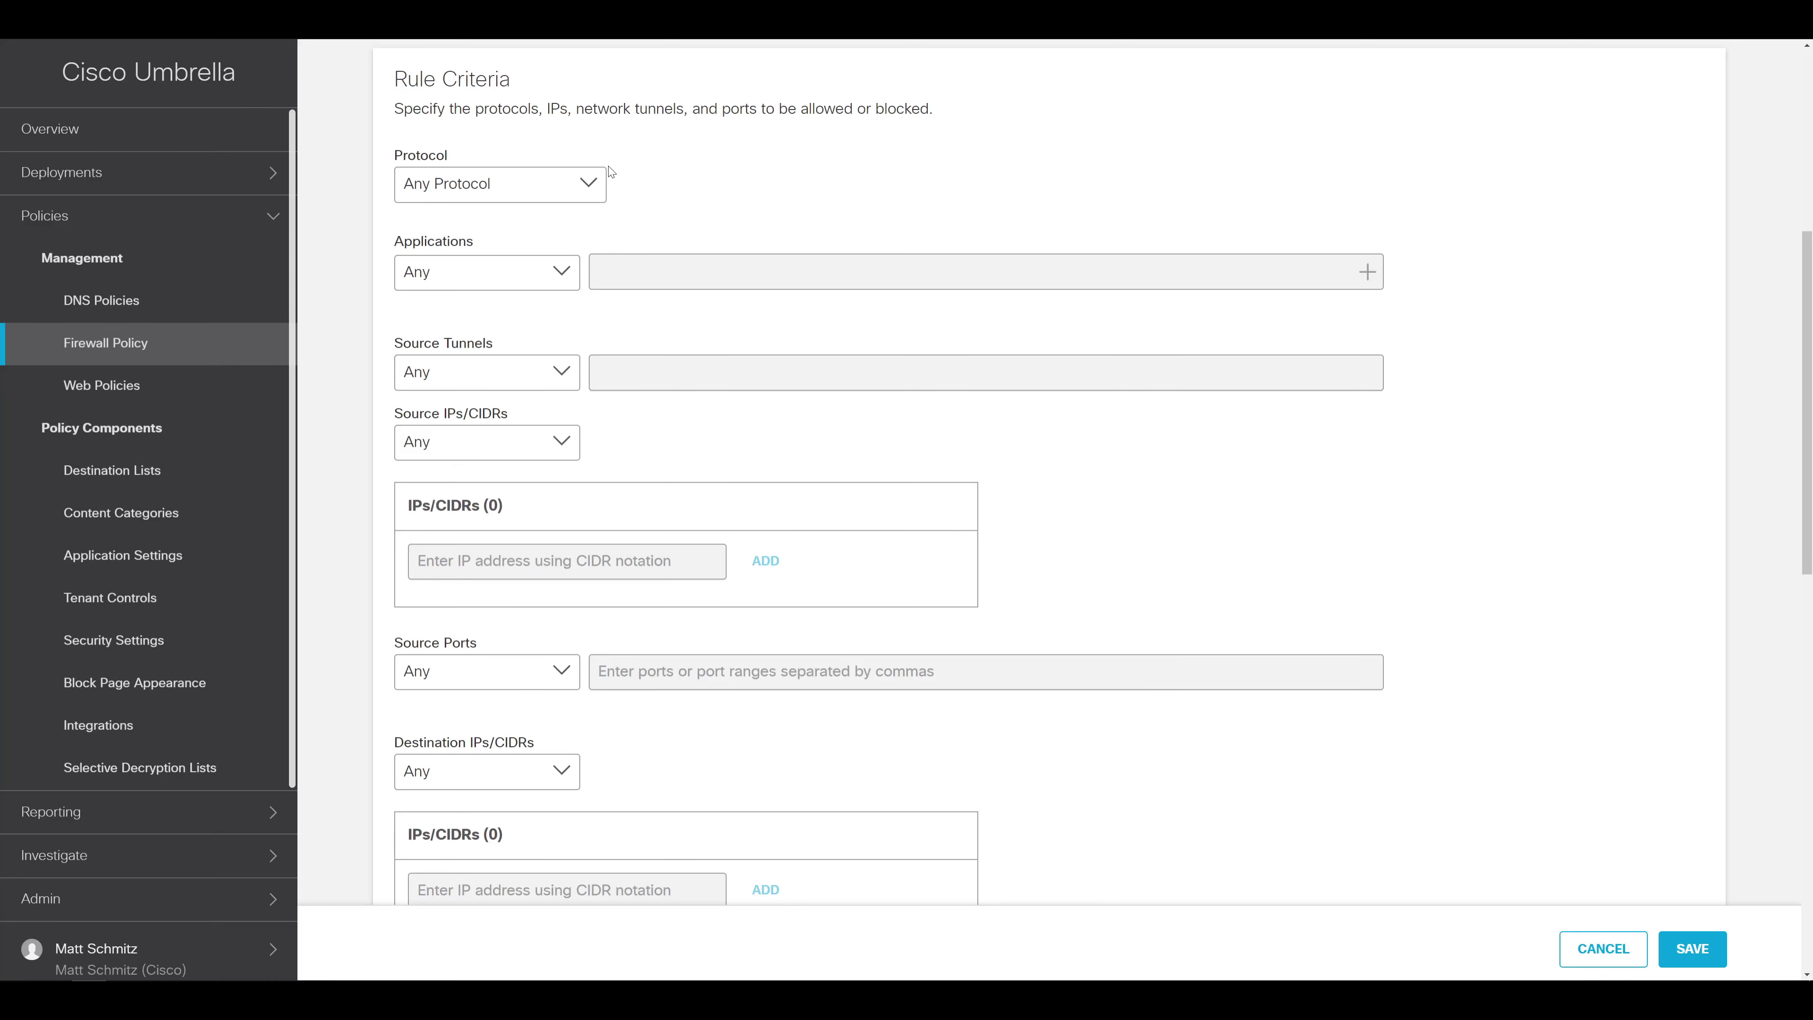
pyautogui.click(592, 191)
pyautogui.click(520, 332)
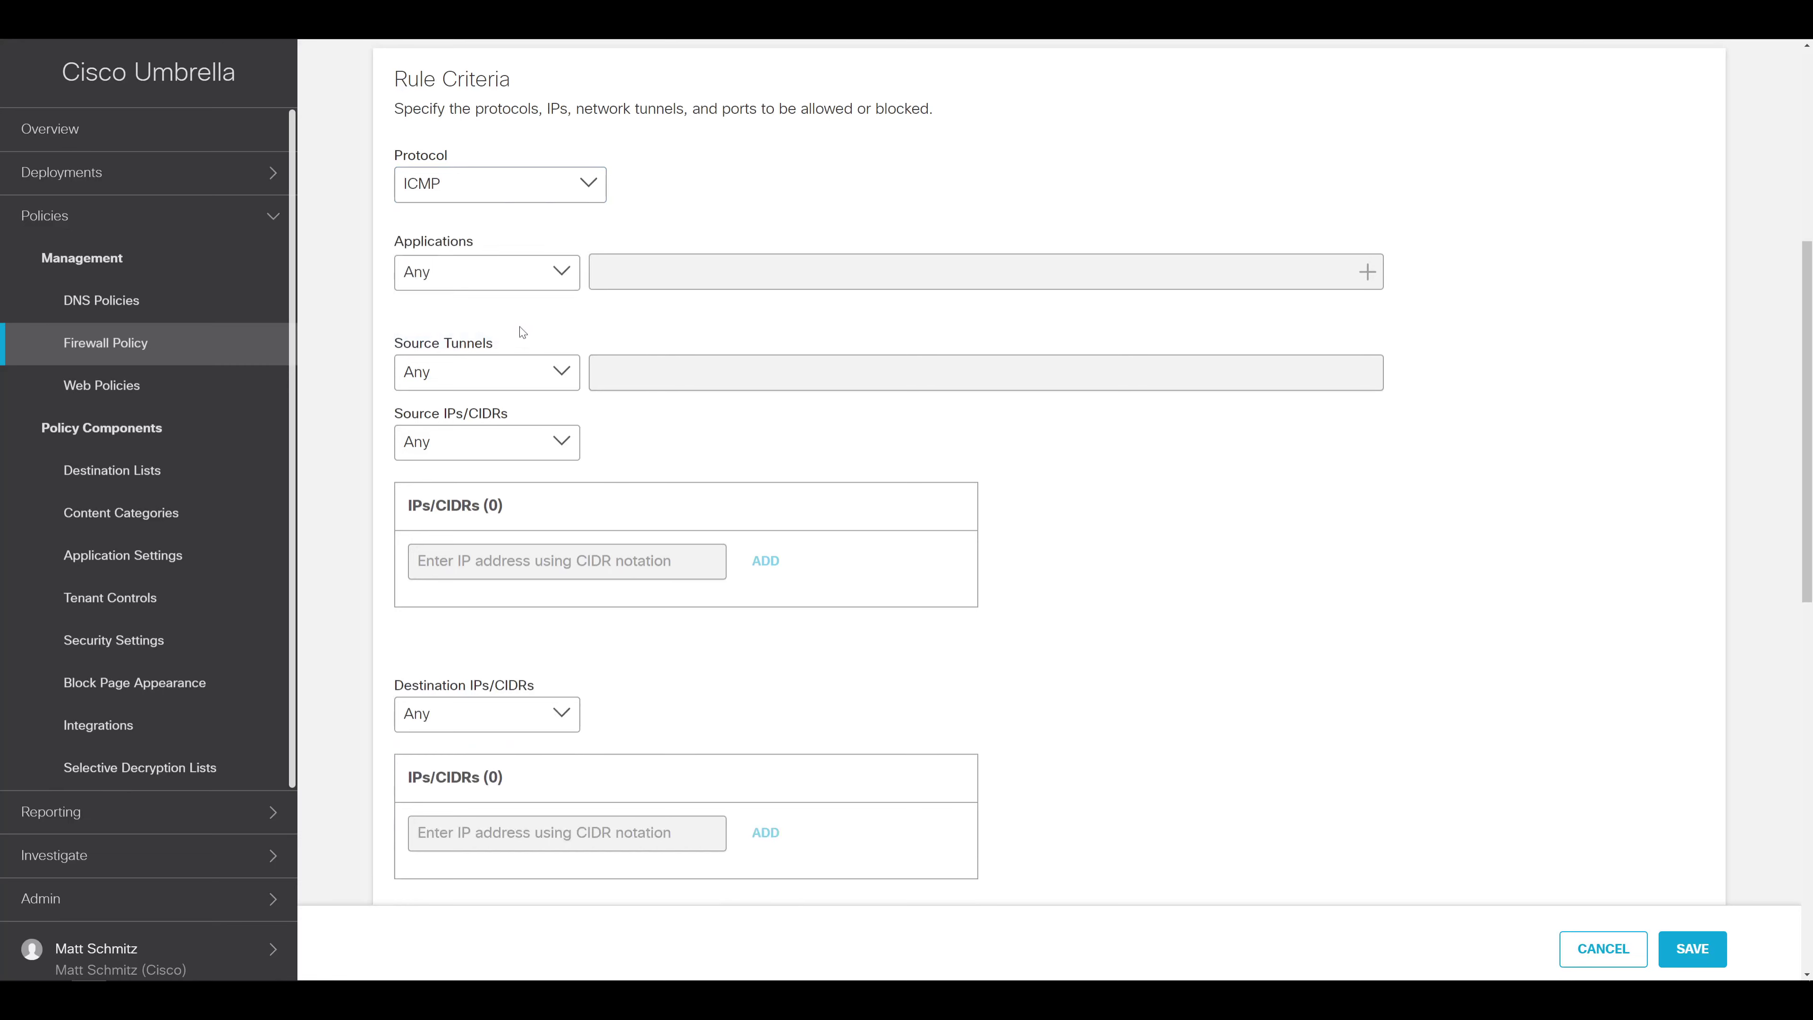
# Try specifying source tunnels for the rule by searching for SITE, and reset Source Tunnels to Any
pyautogui.click(562, 373)
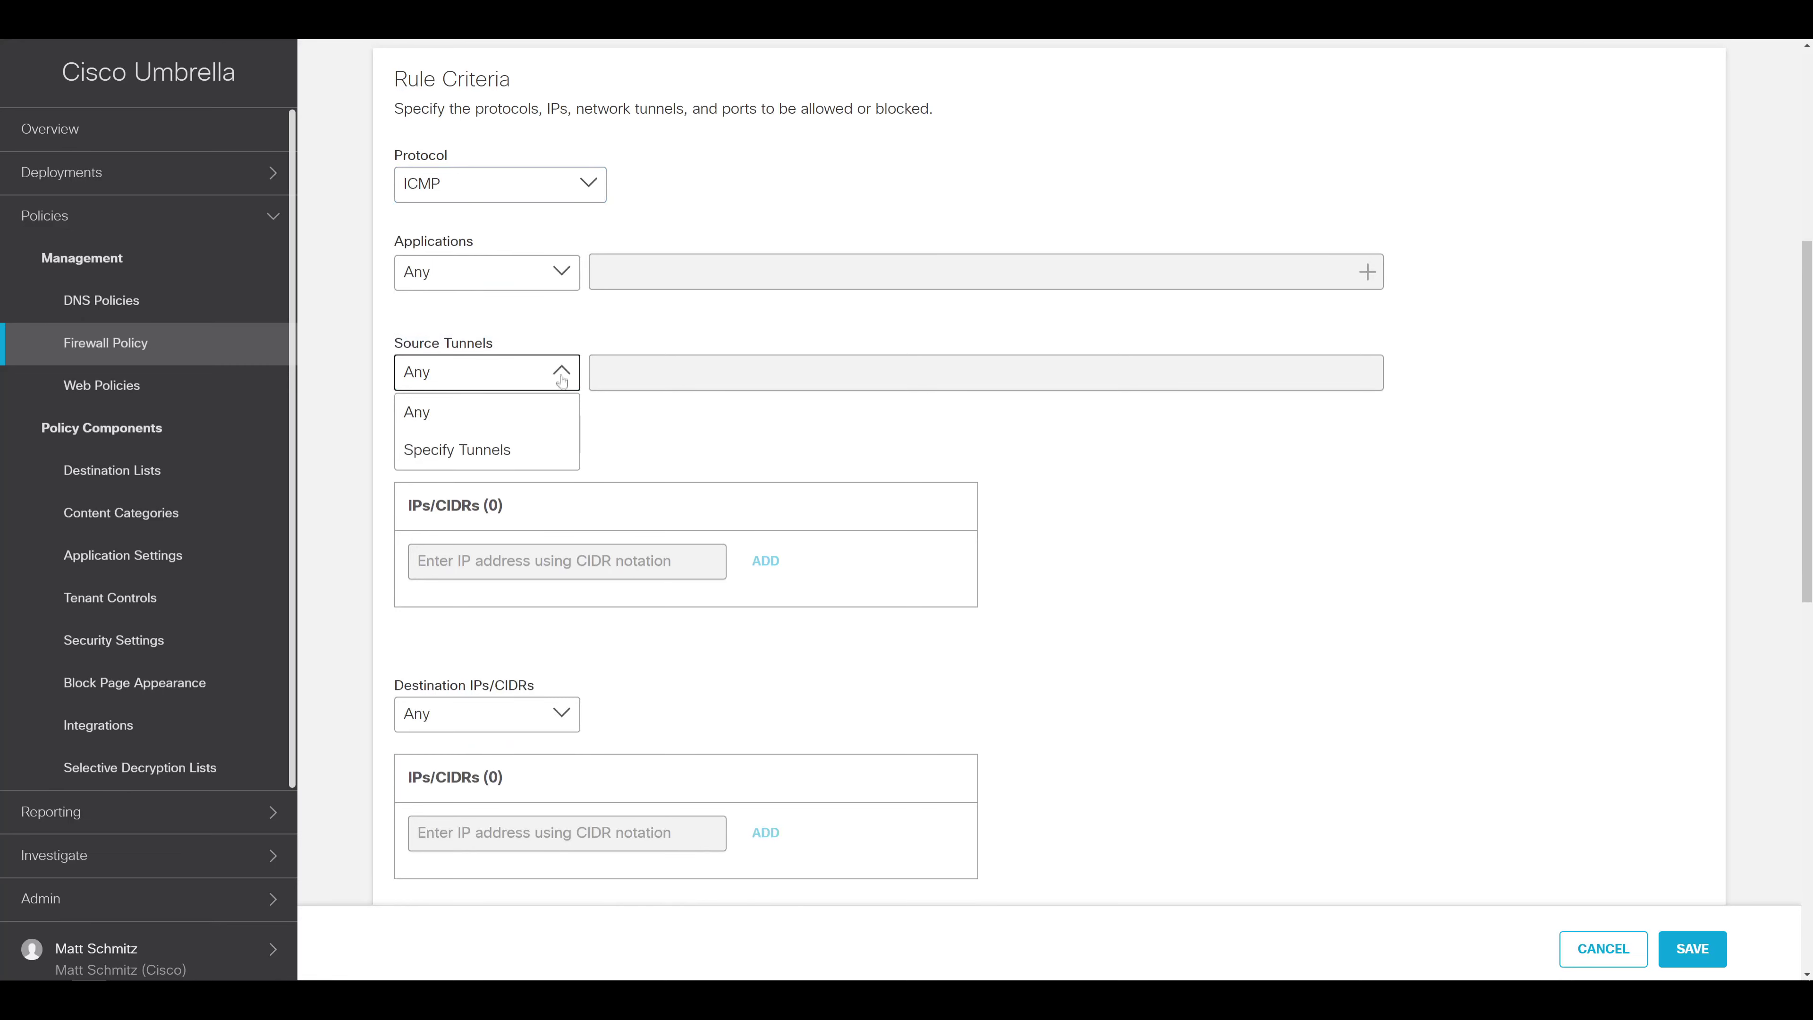
pyautogui.click(534, 452)
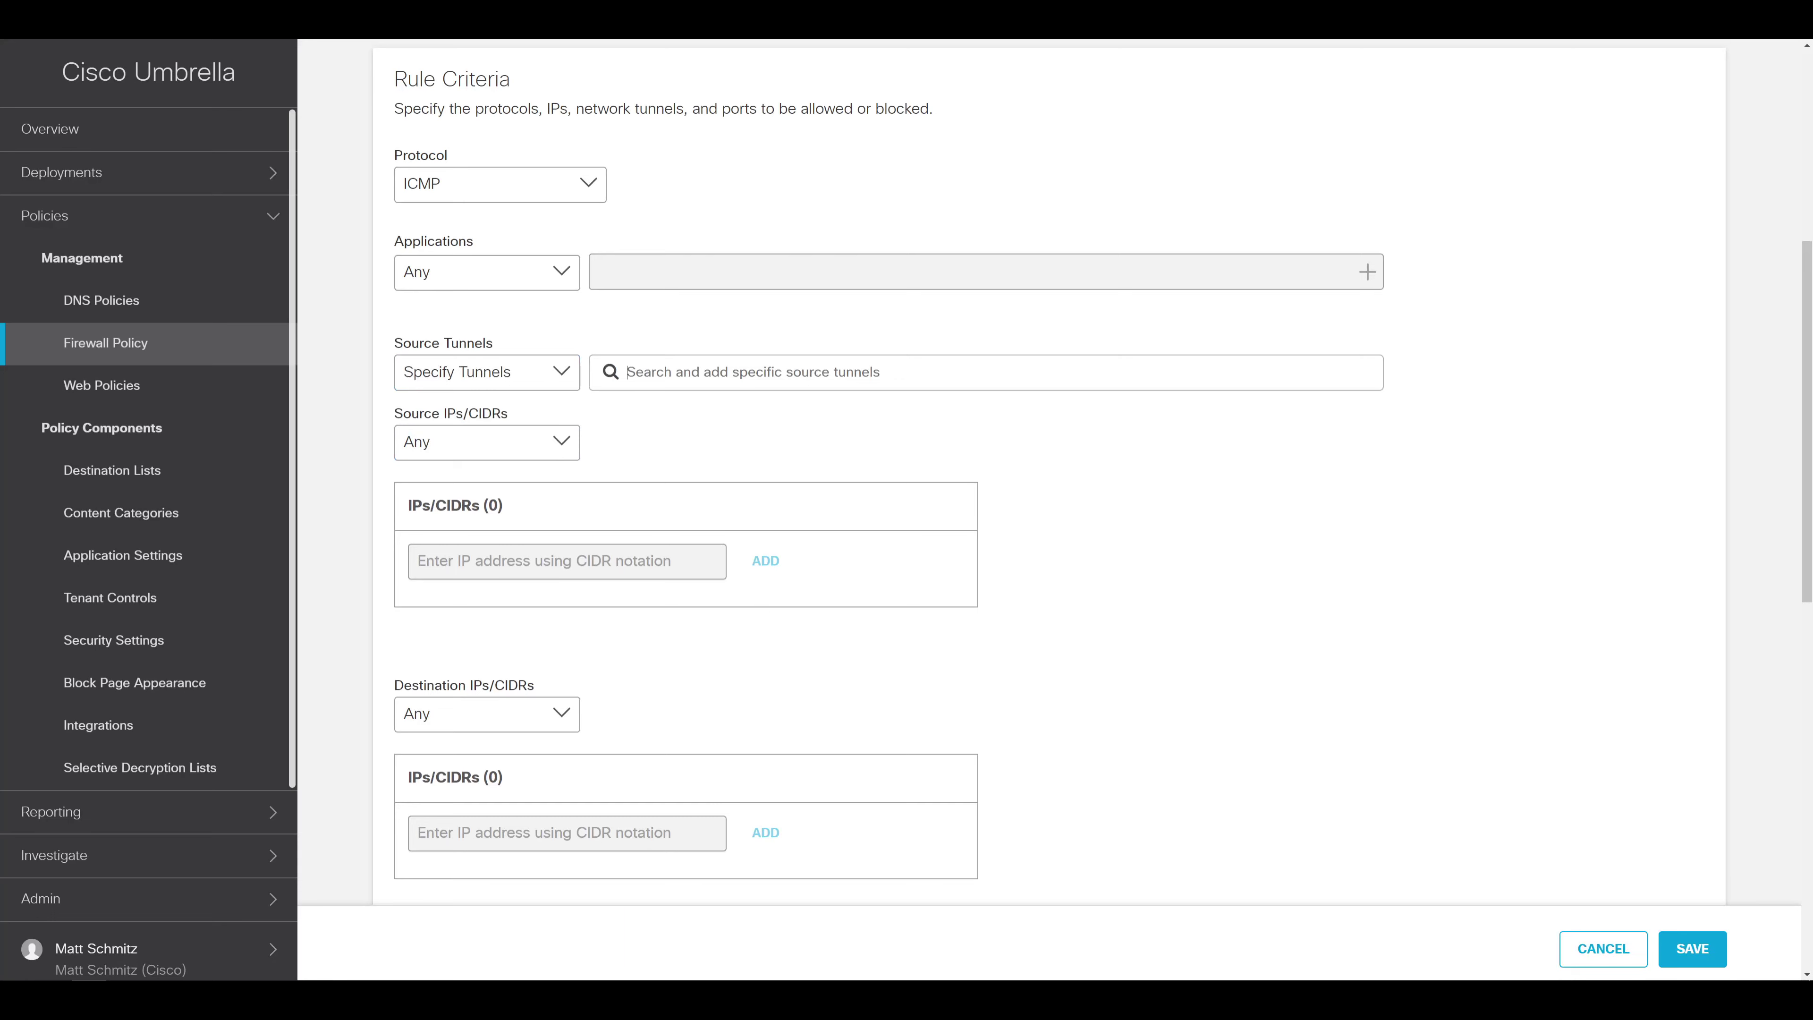
pyautogui.write('SITE')
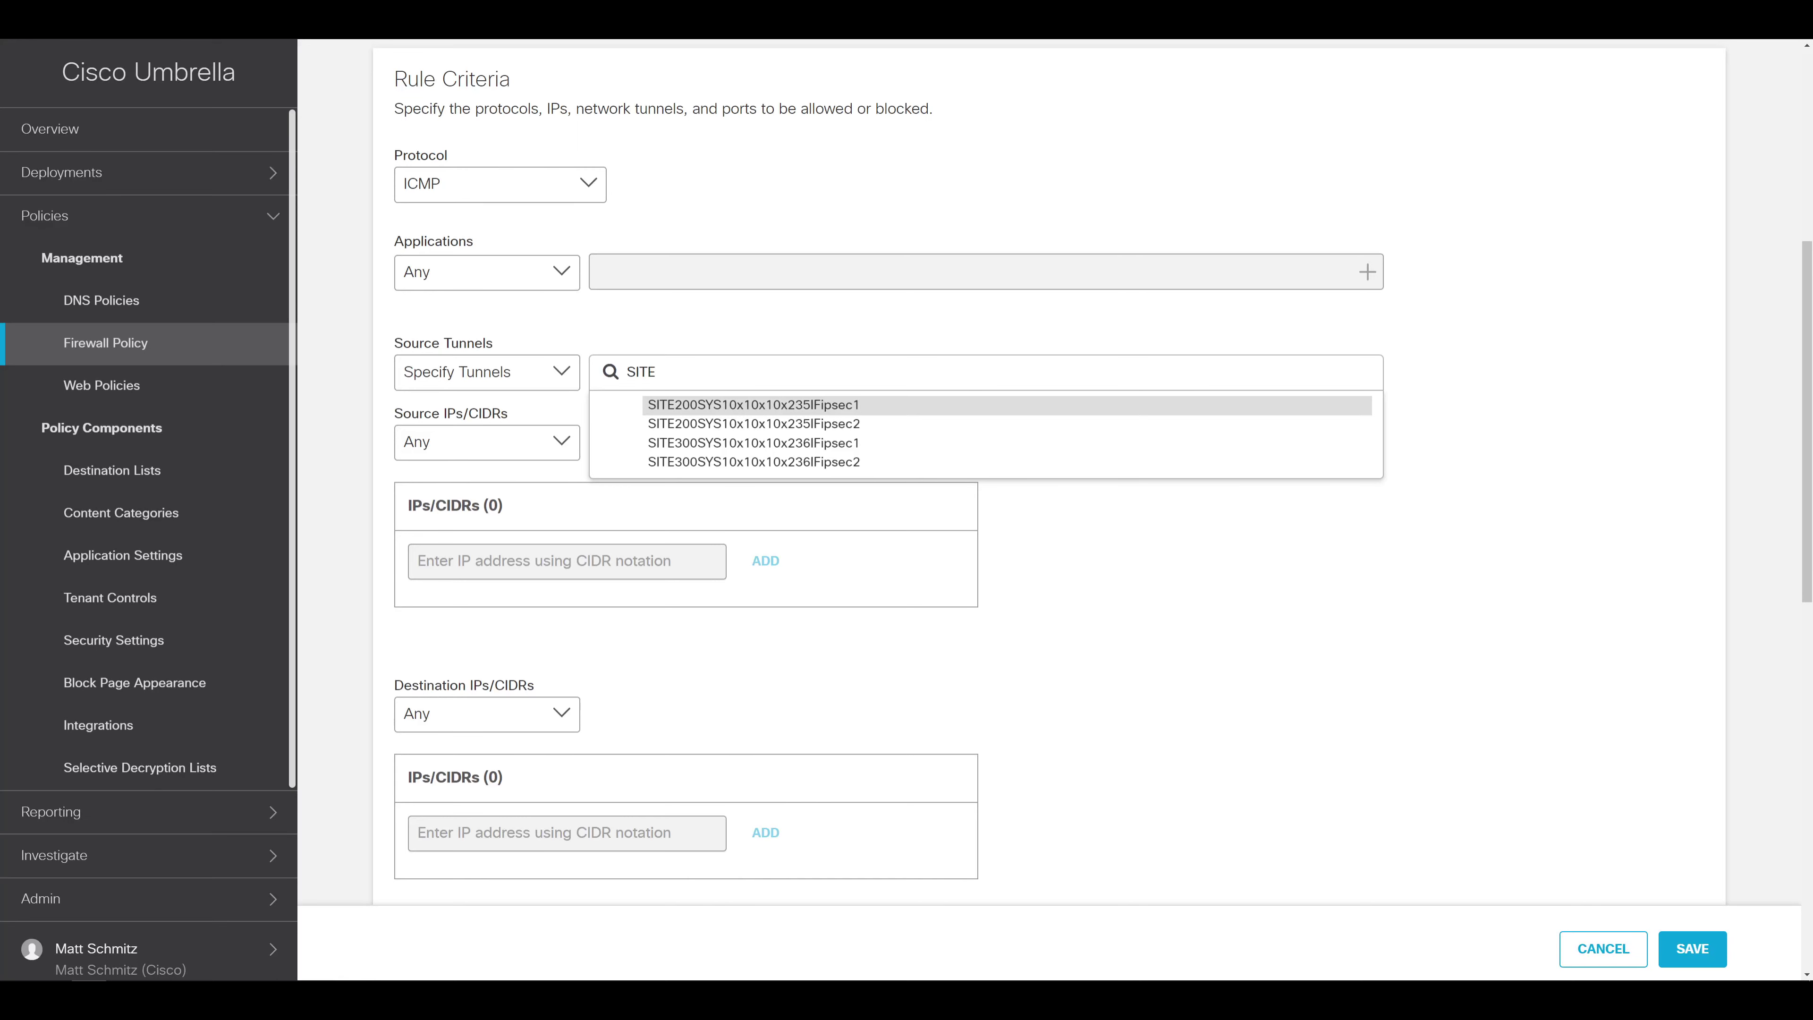
pyautogui.click(564, 374)
pyautogui.click(508, 412)
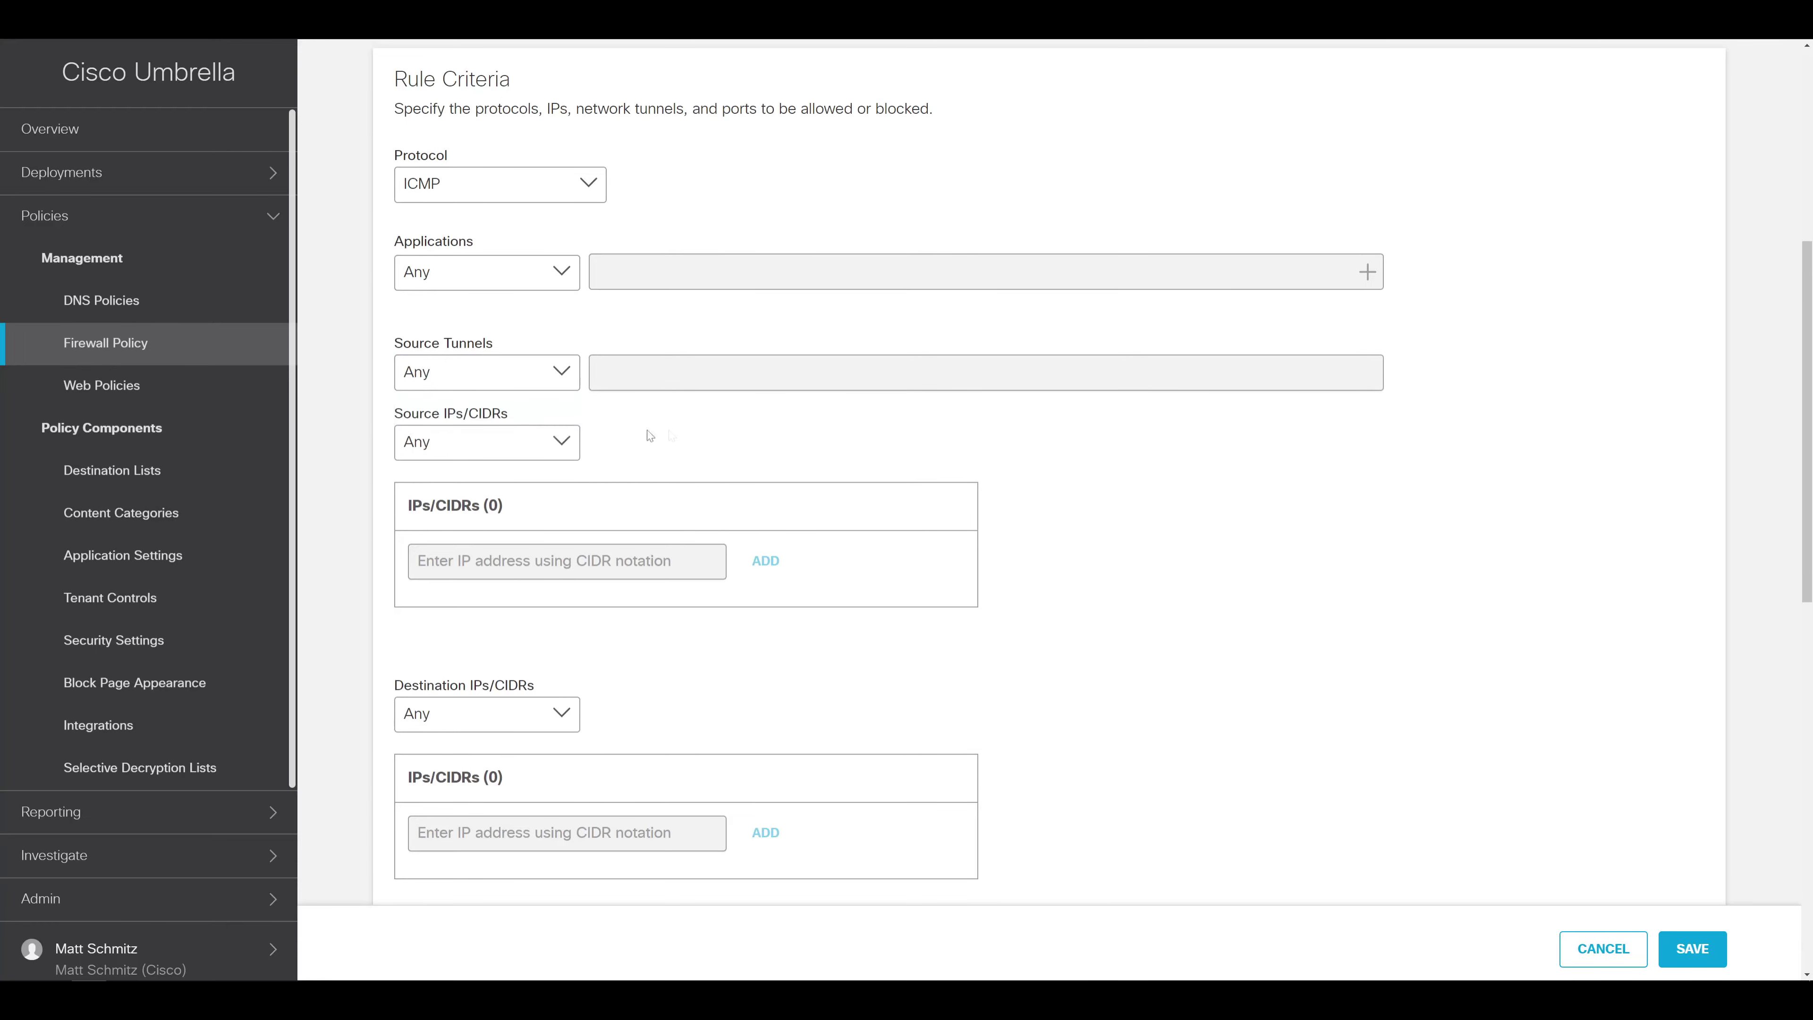
# Set the rule's destination to Specify IP and add 8.8.8.8
pyautogui.scroll(-3, 909, 422)
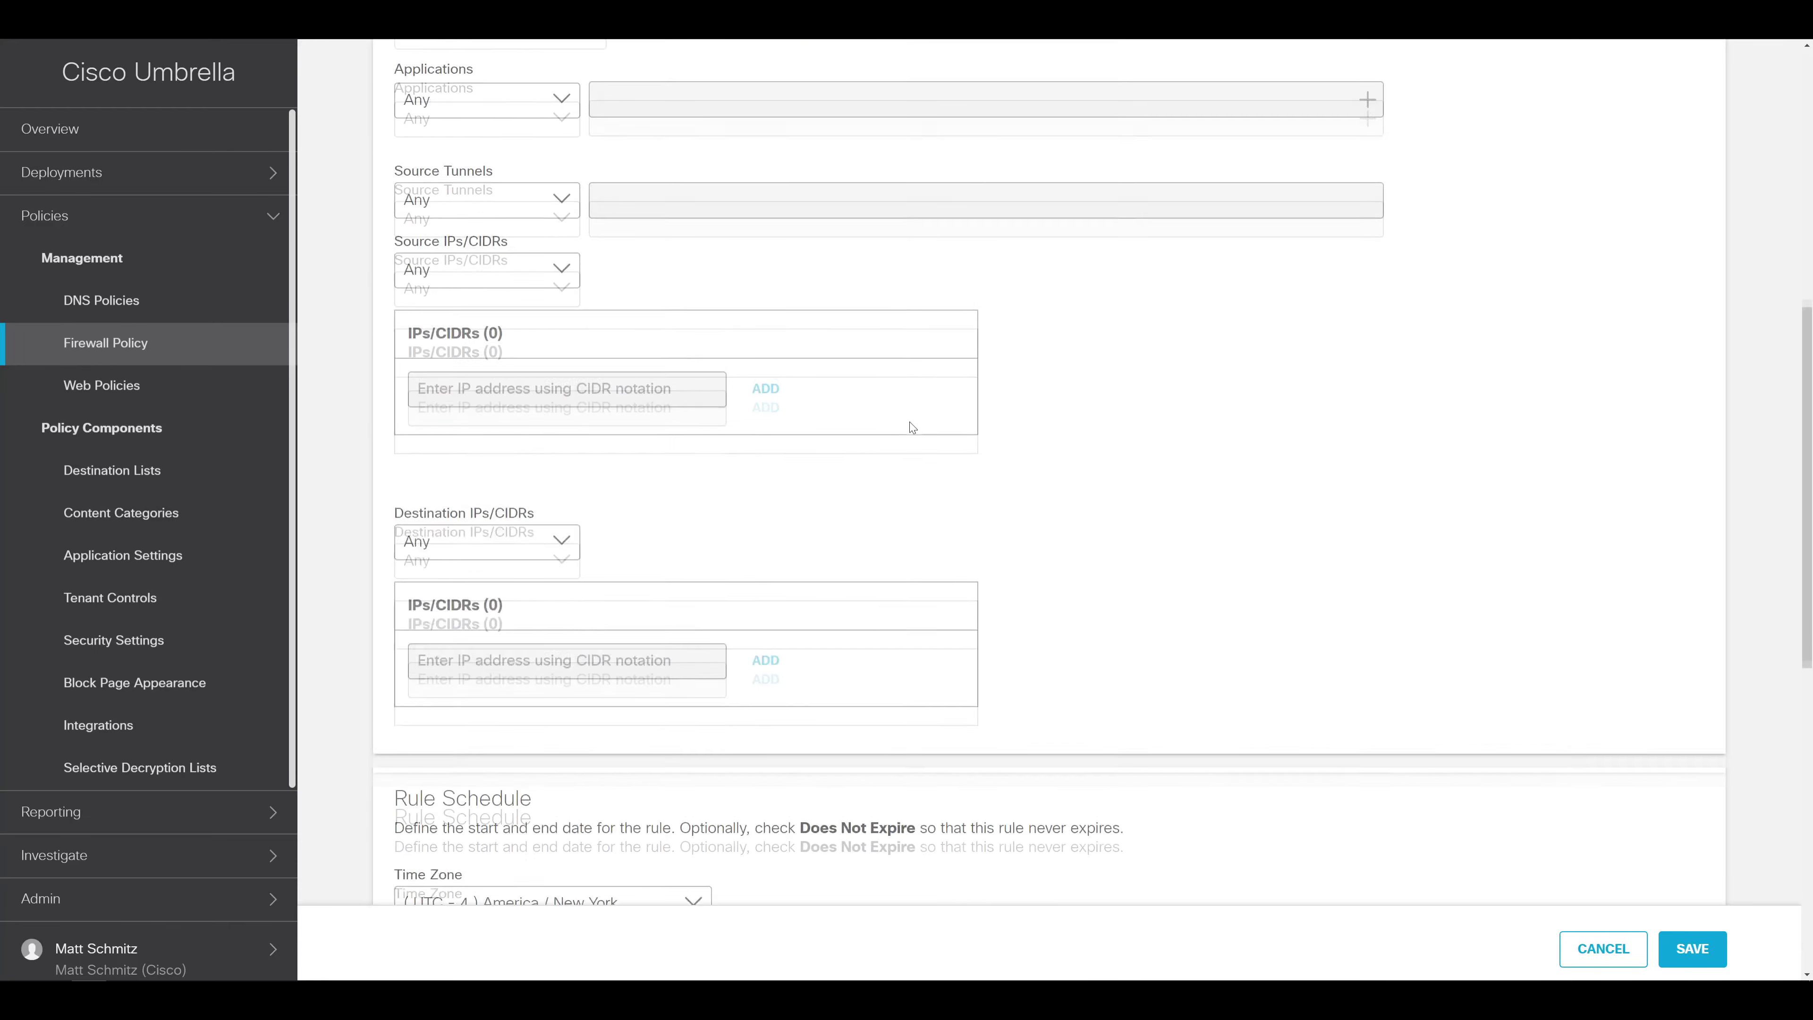
pyautogui.click(549, 516)
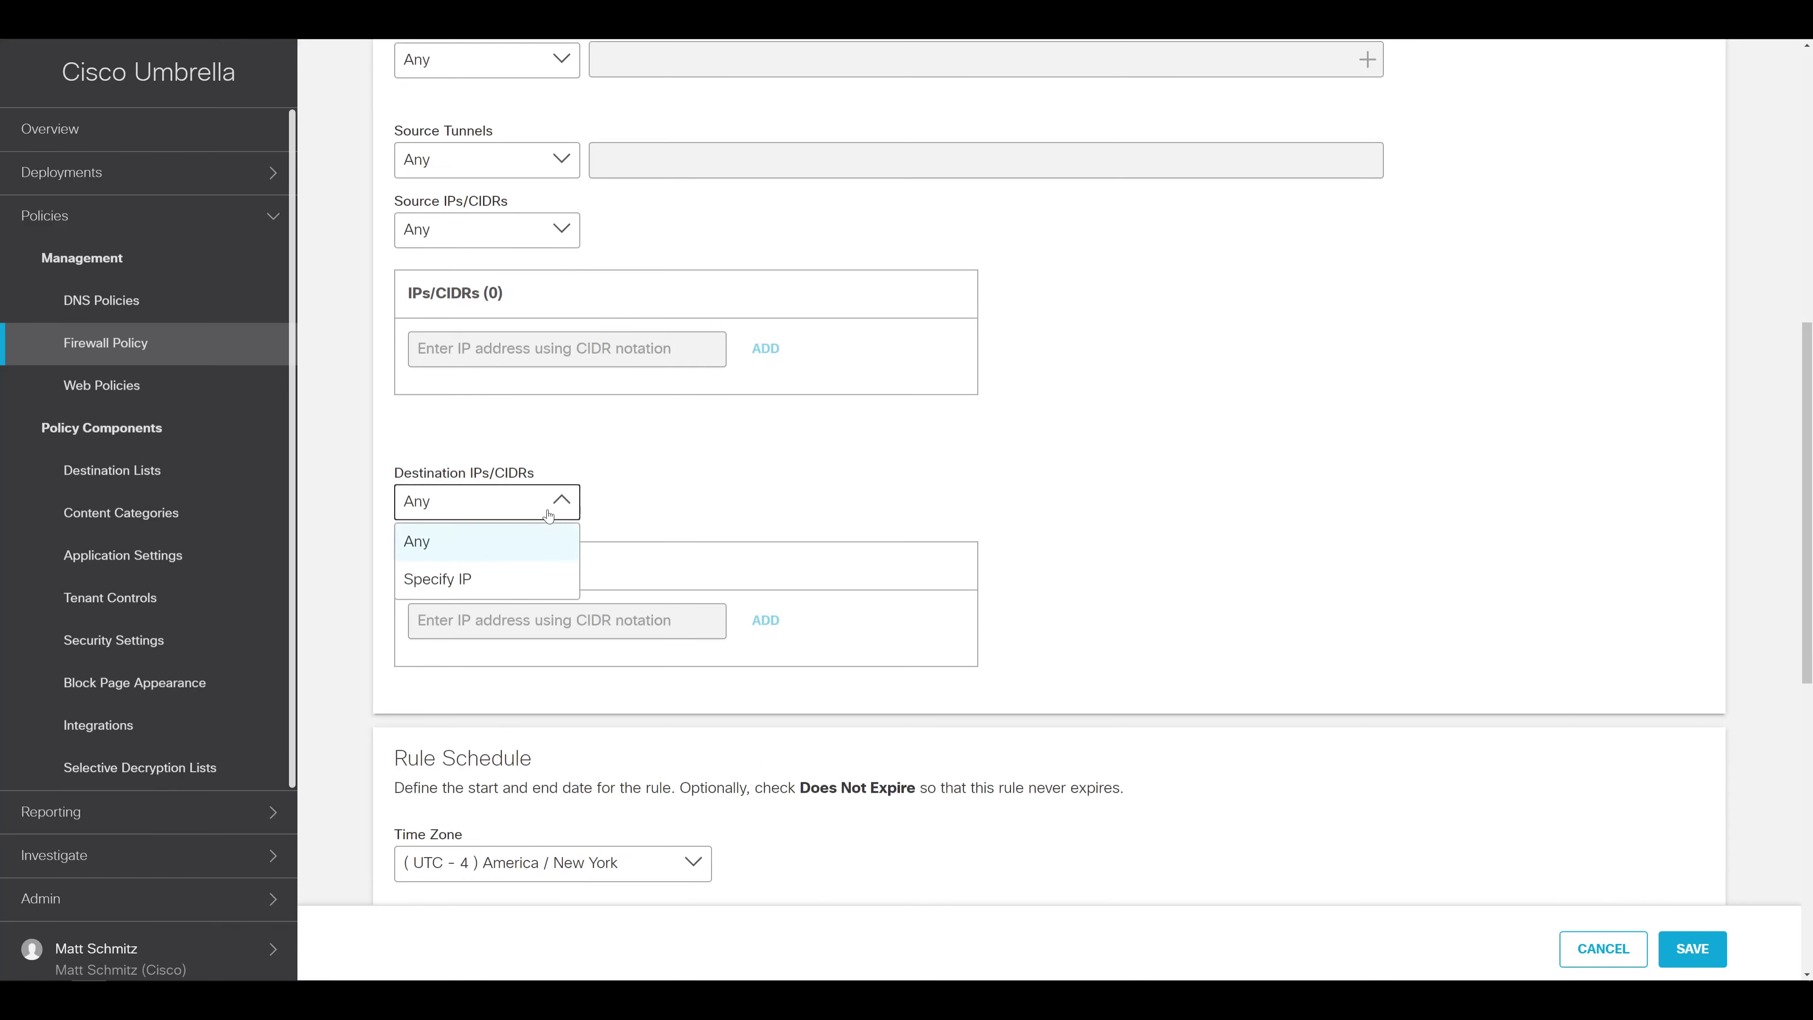
pyautogui.click(507, 578)
pyautogui.write('8.8.8.8')
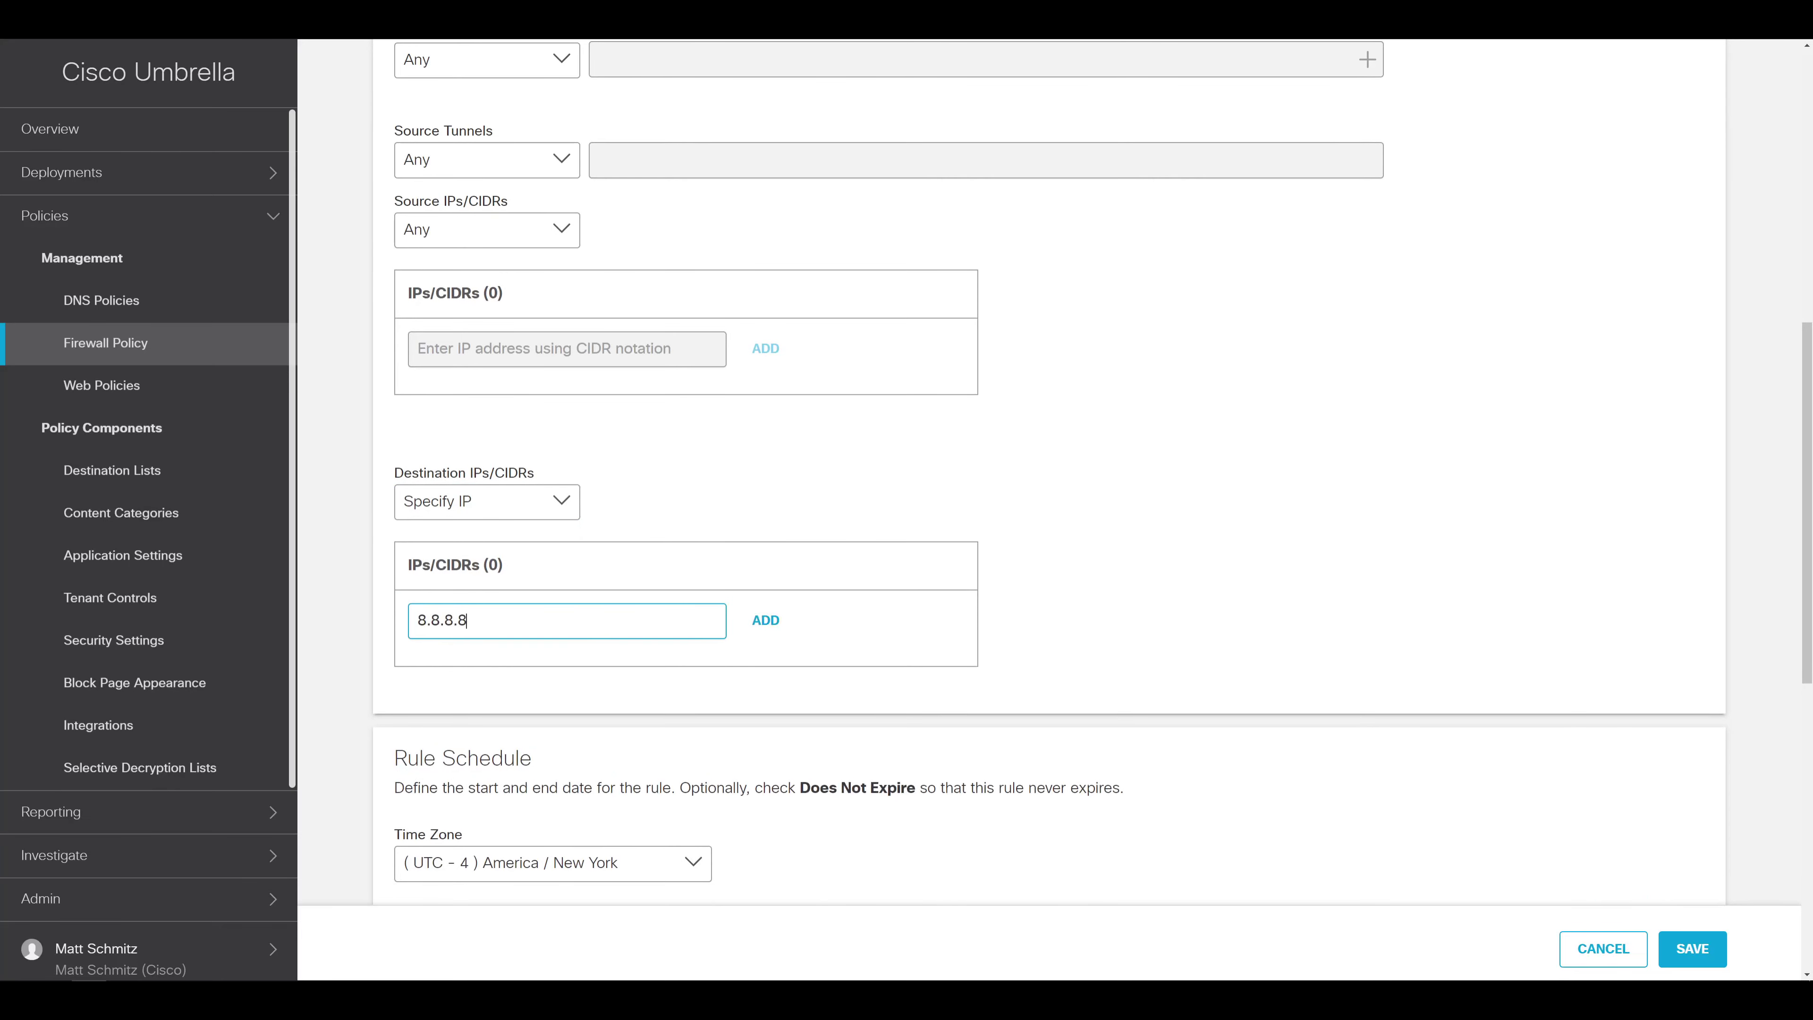
pyautogui.click(753, 615)
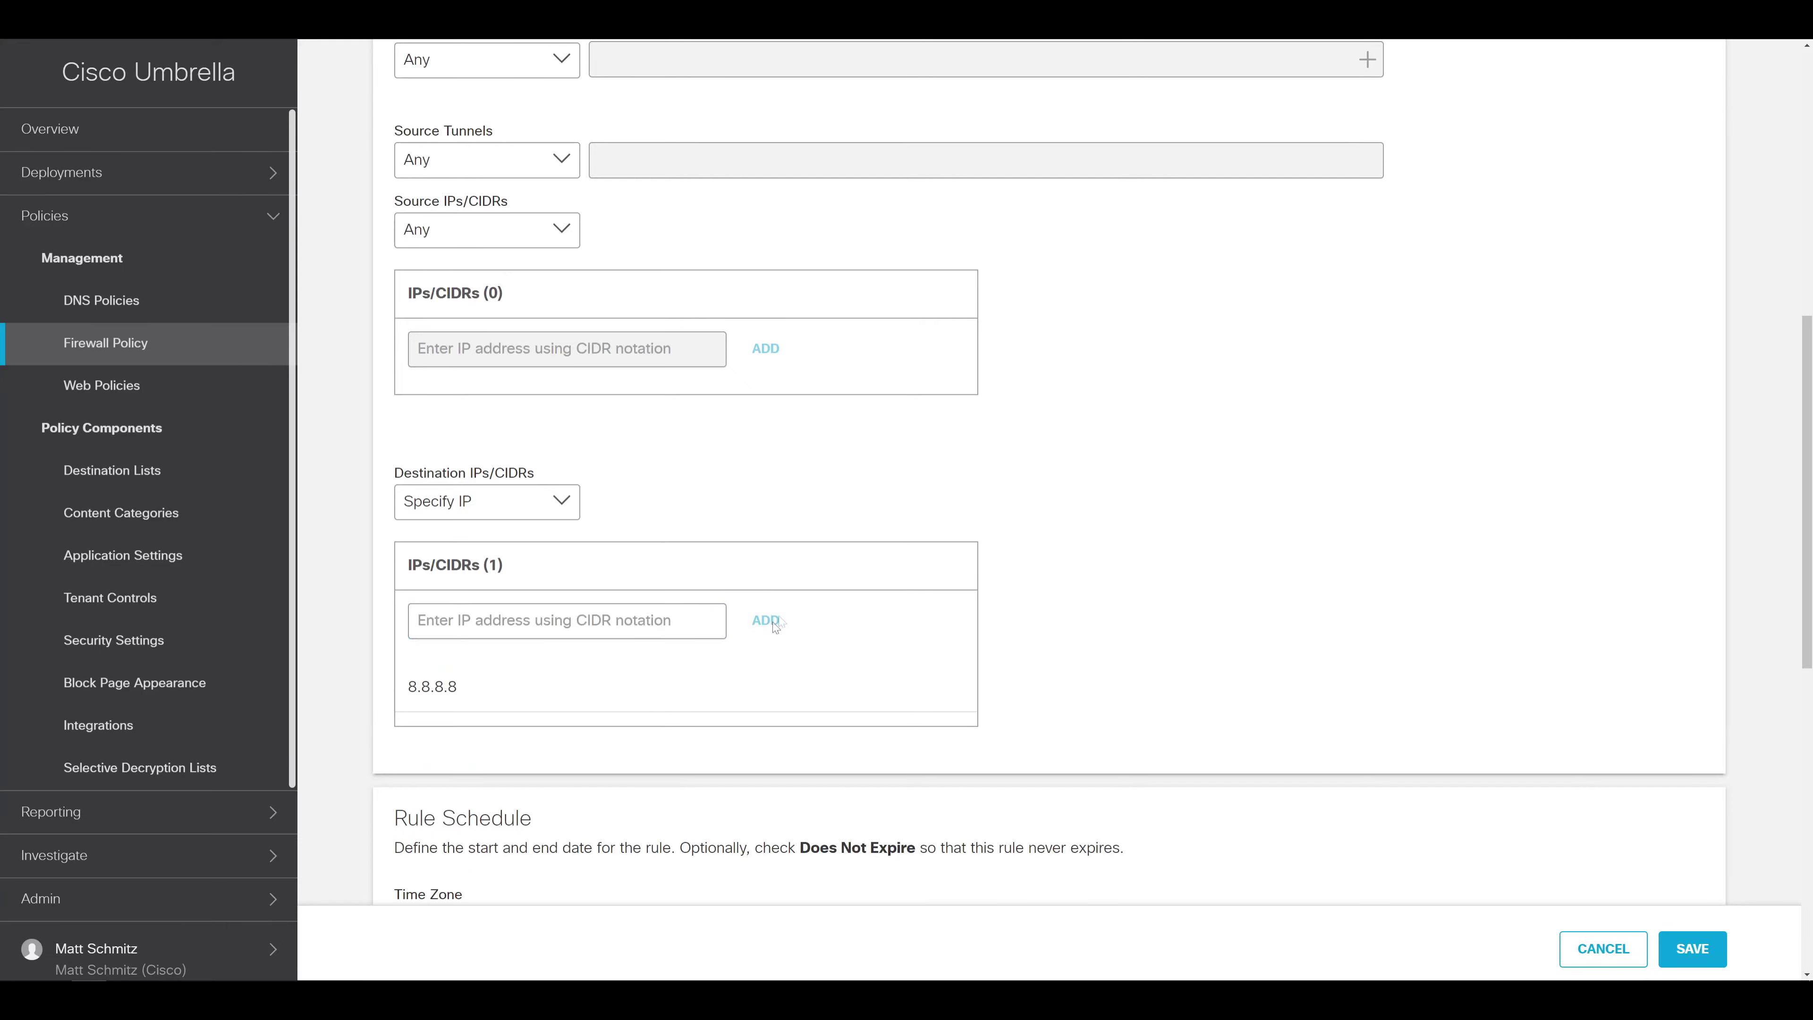
# Set the test_block rule's action to Block Traffic, enable its logging, and save the rule
pyautogui.scroll(-5, 983, 369)
pyautogui.scroll(-1, 984, 372)
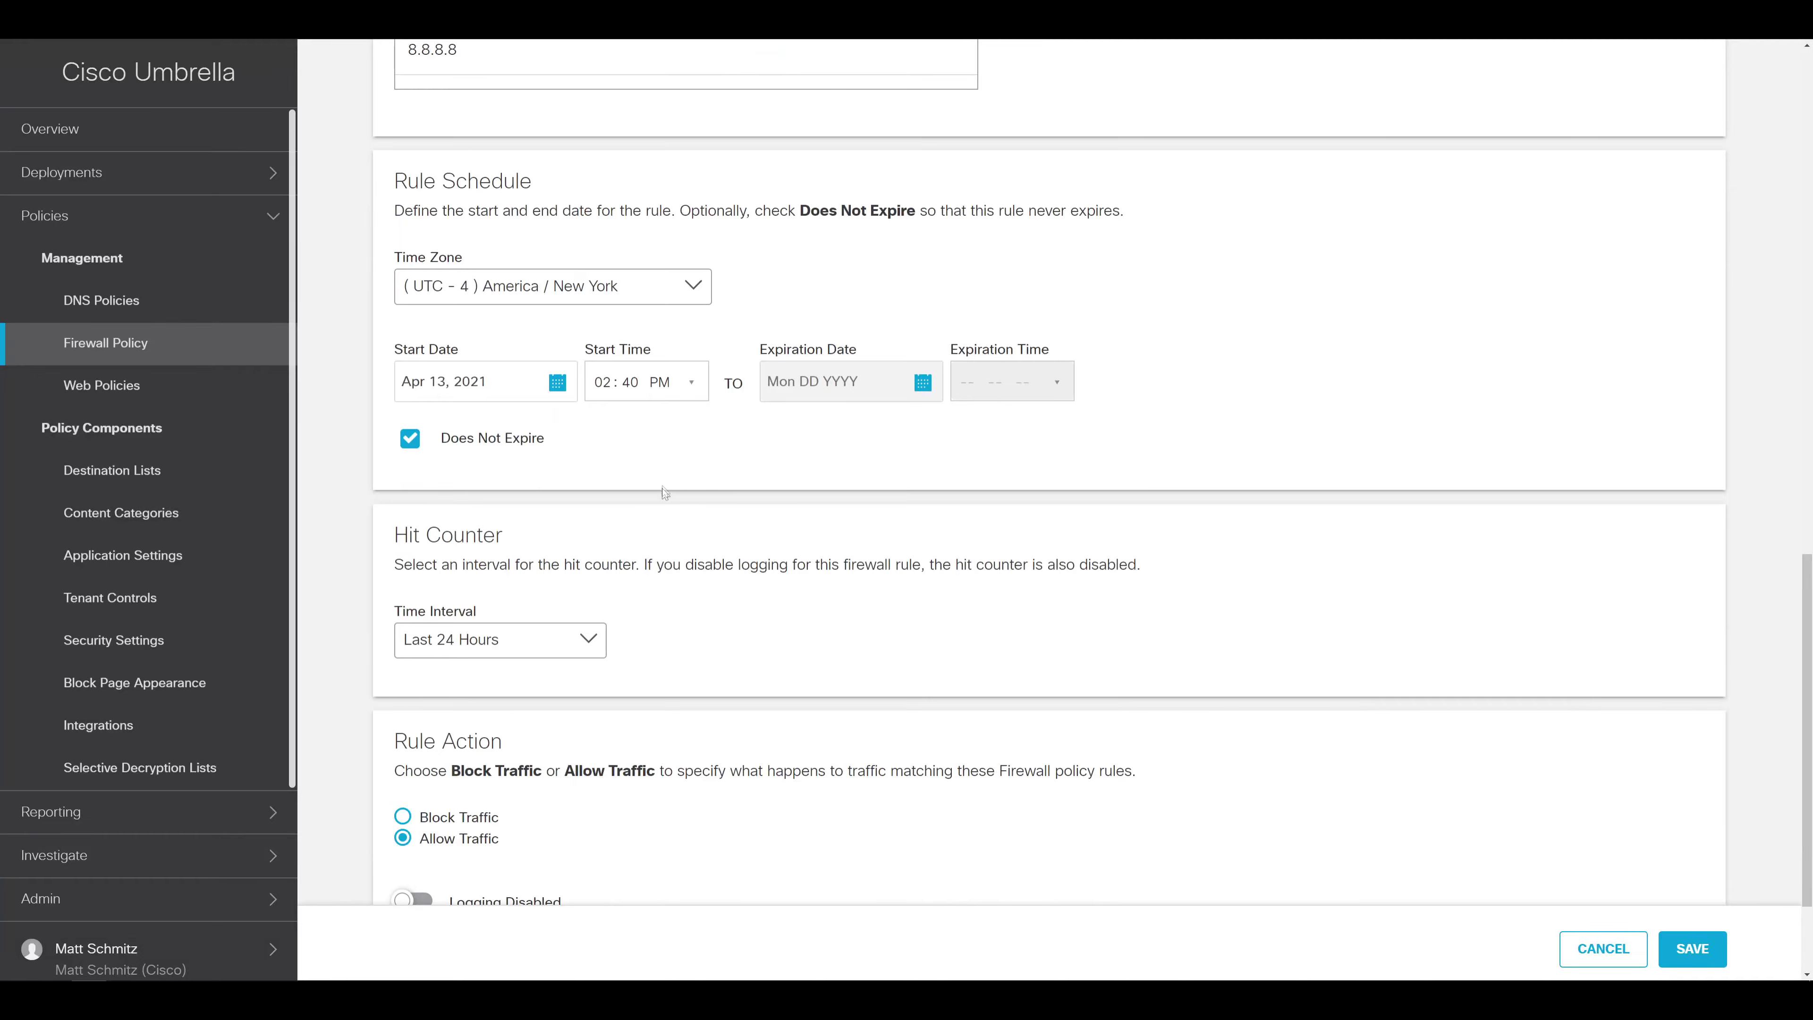
pyautogui.scroll(-2, 663, 524)
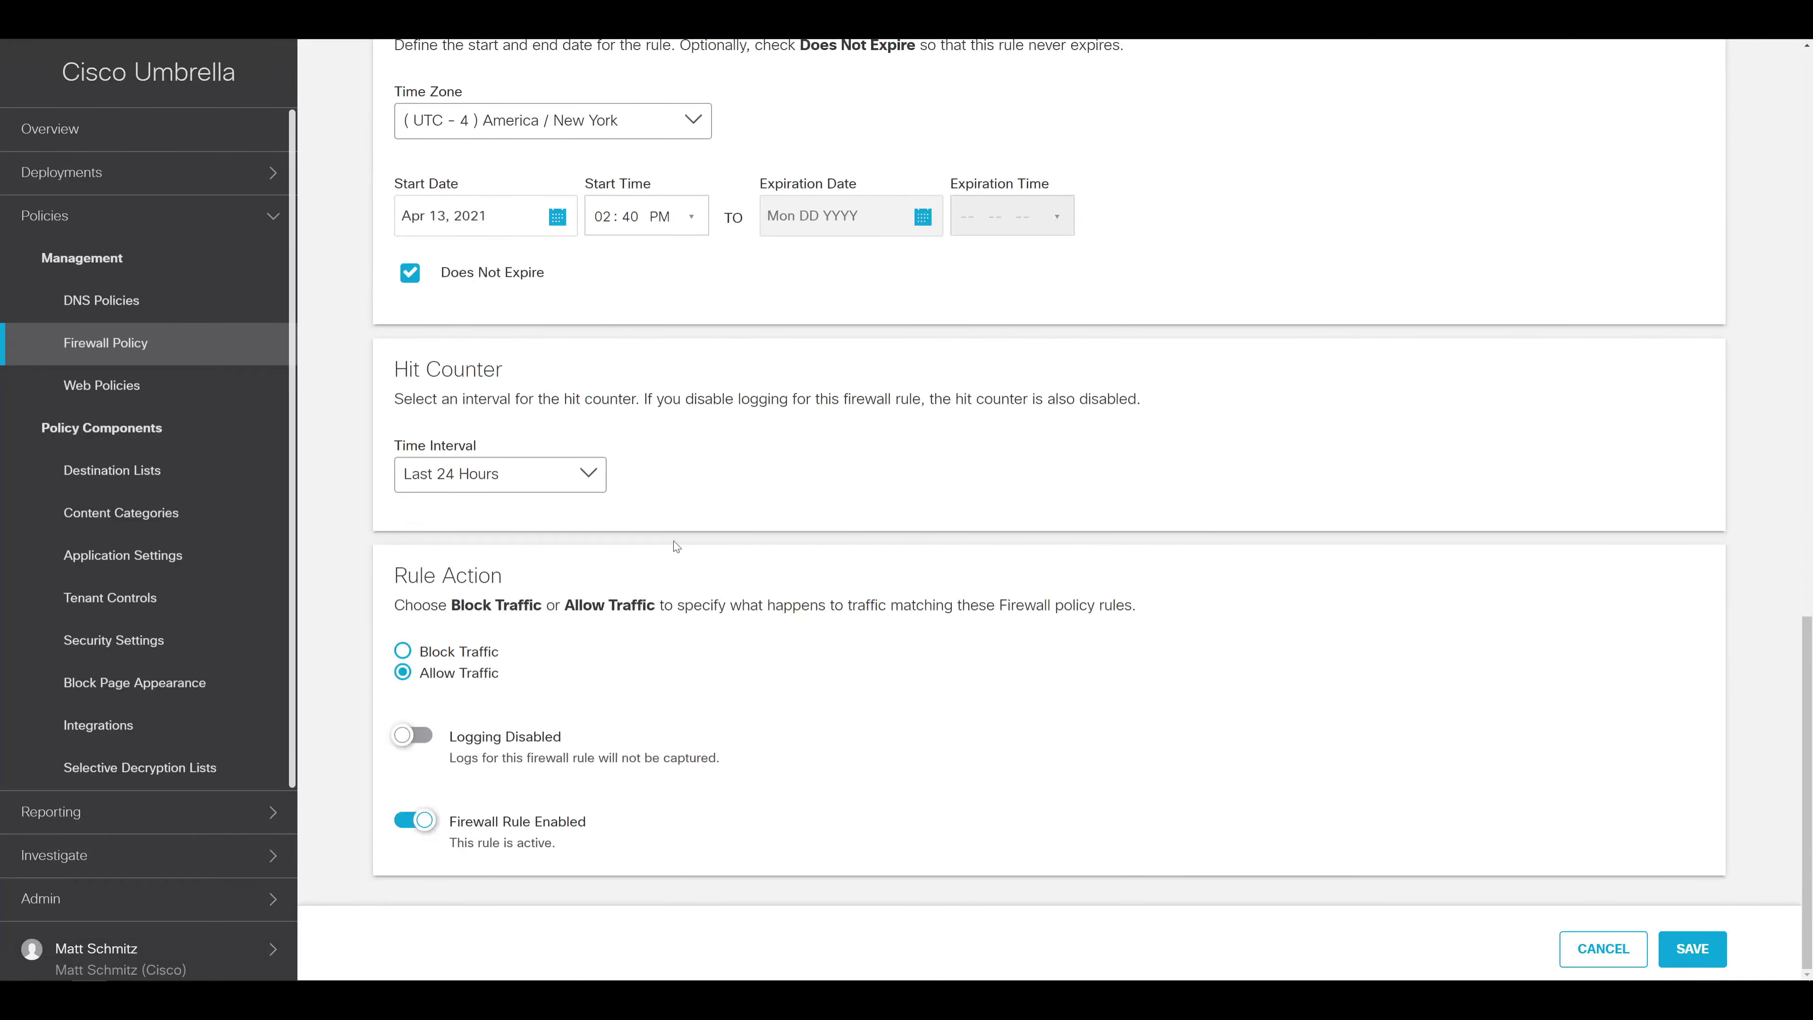
pyautogui.click(401, 652)
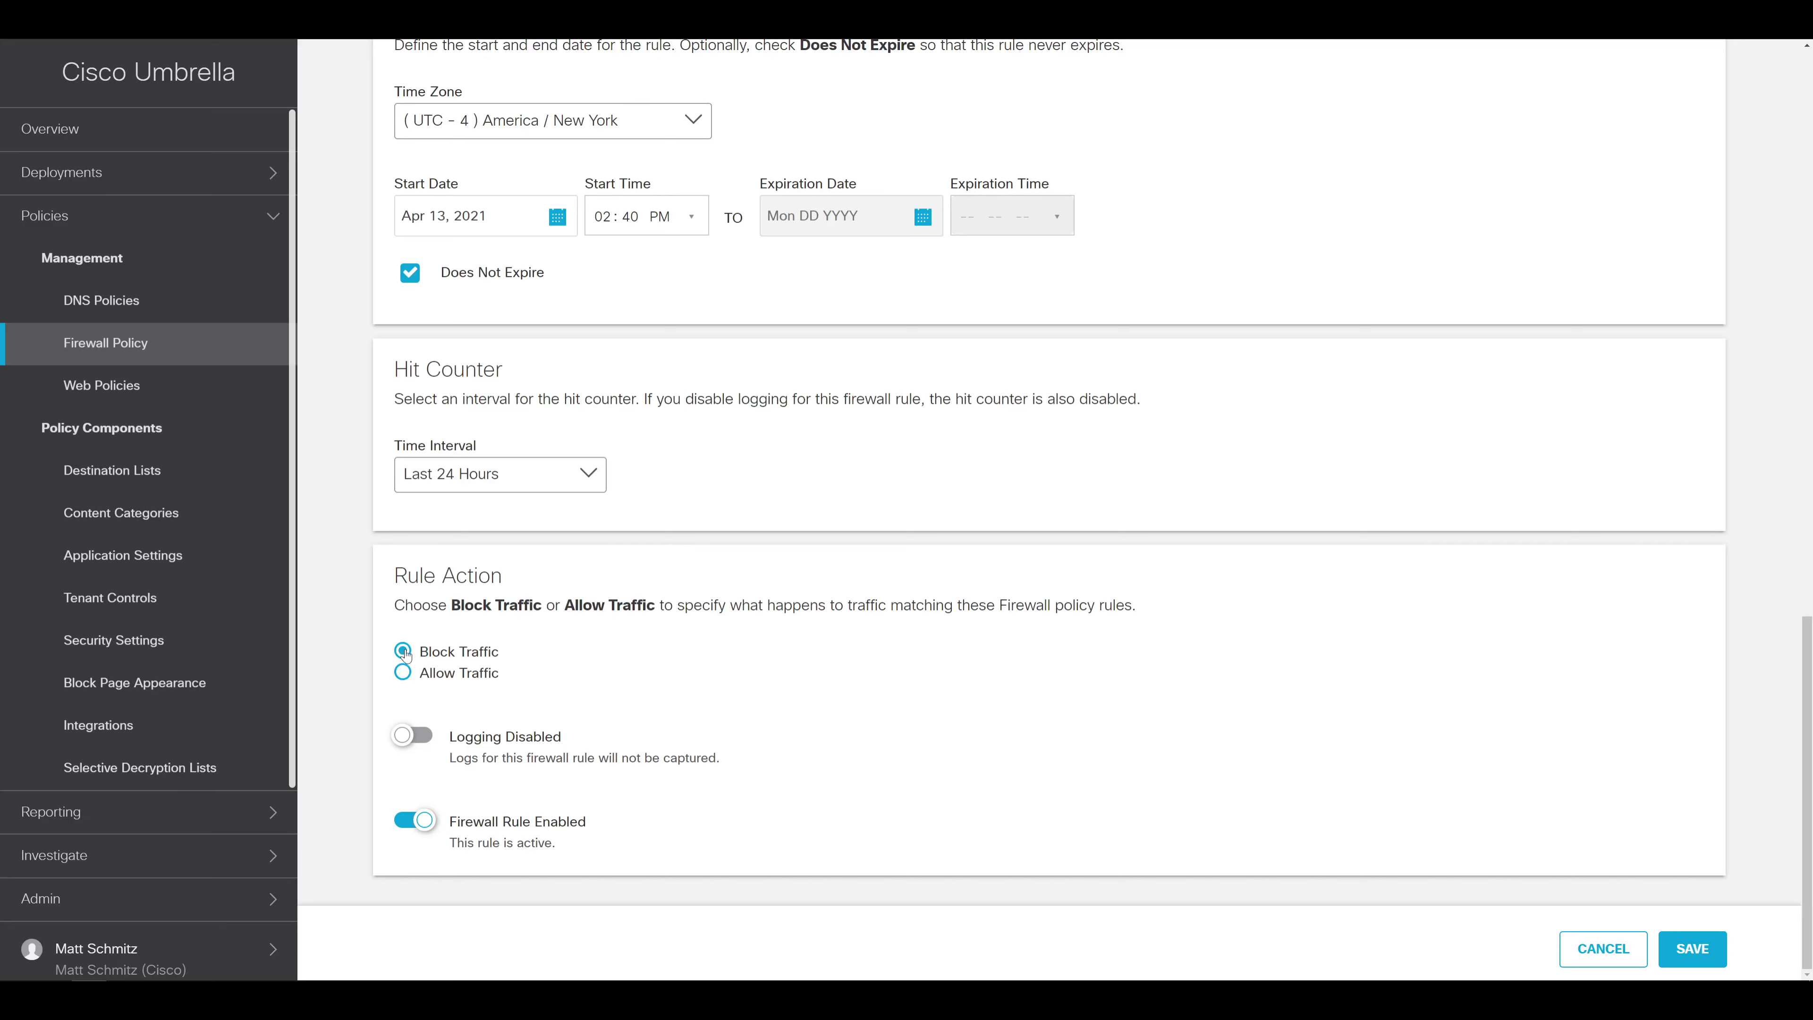
pyautogui.click(414, 739)
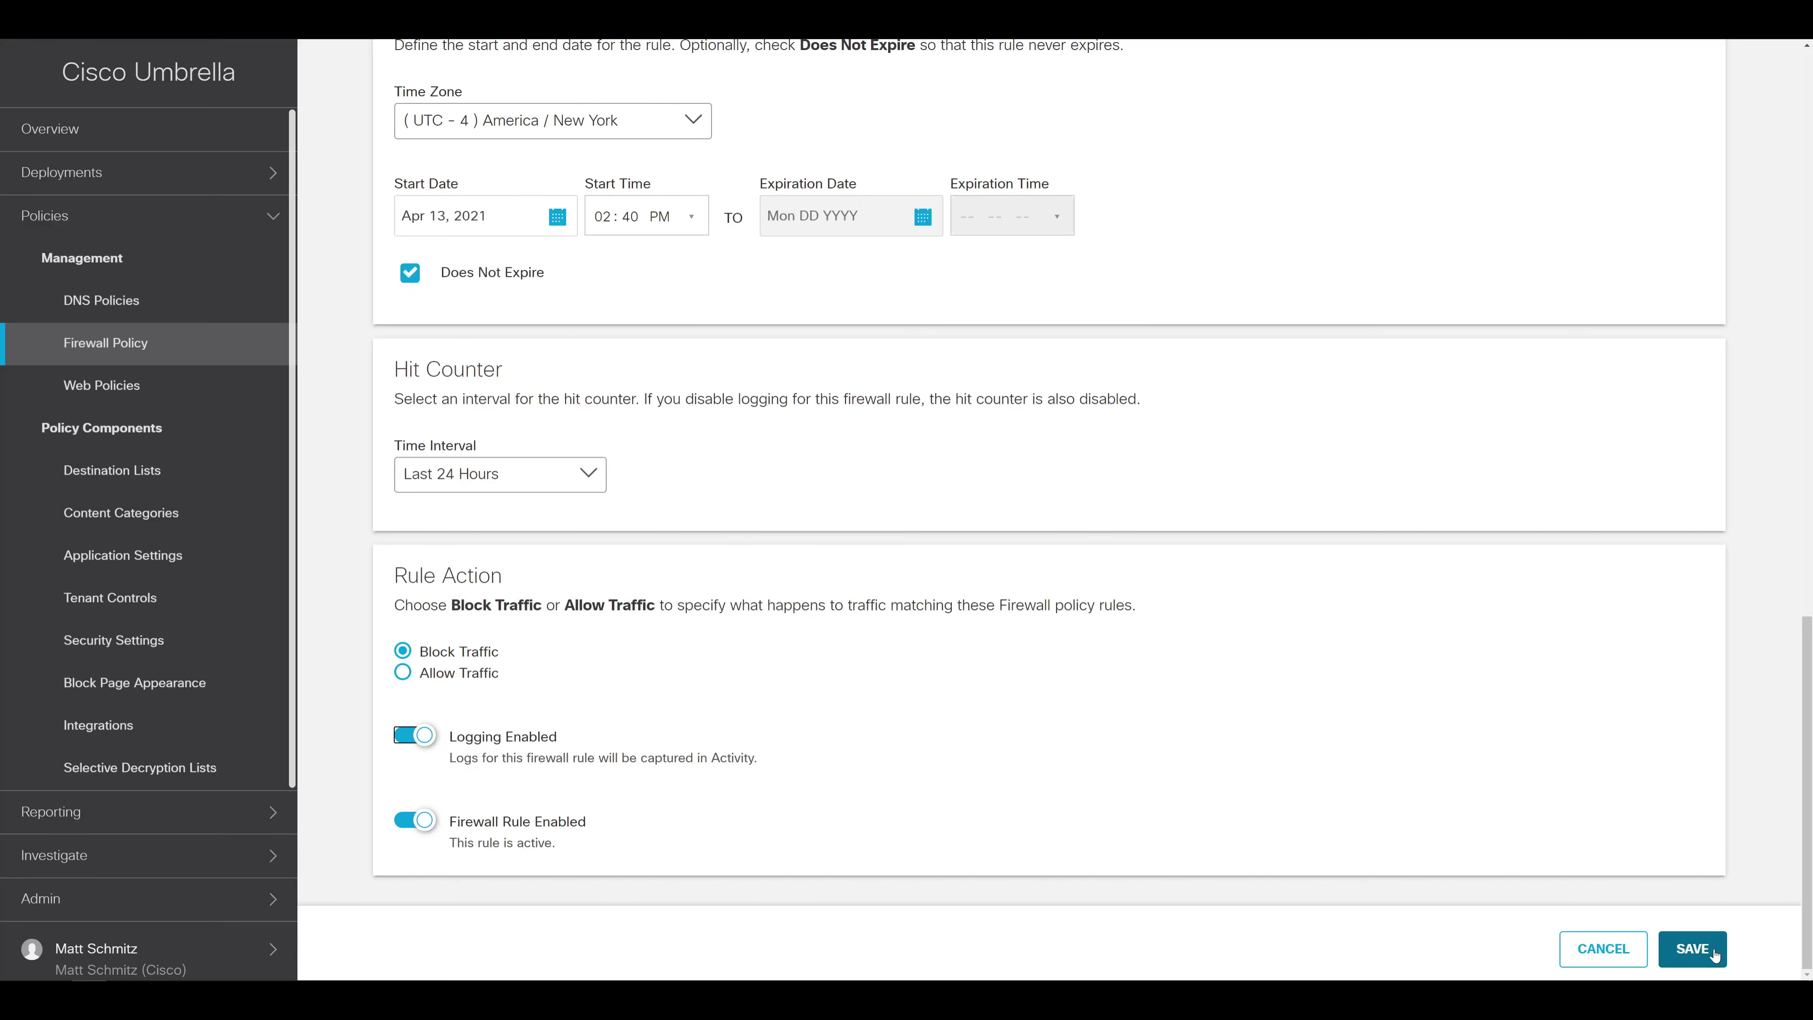
pyautogui.click(1691, 948)
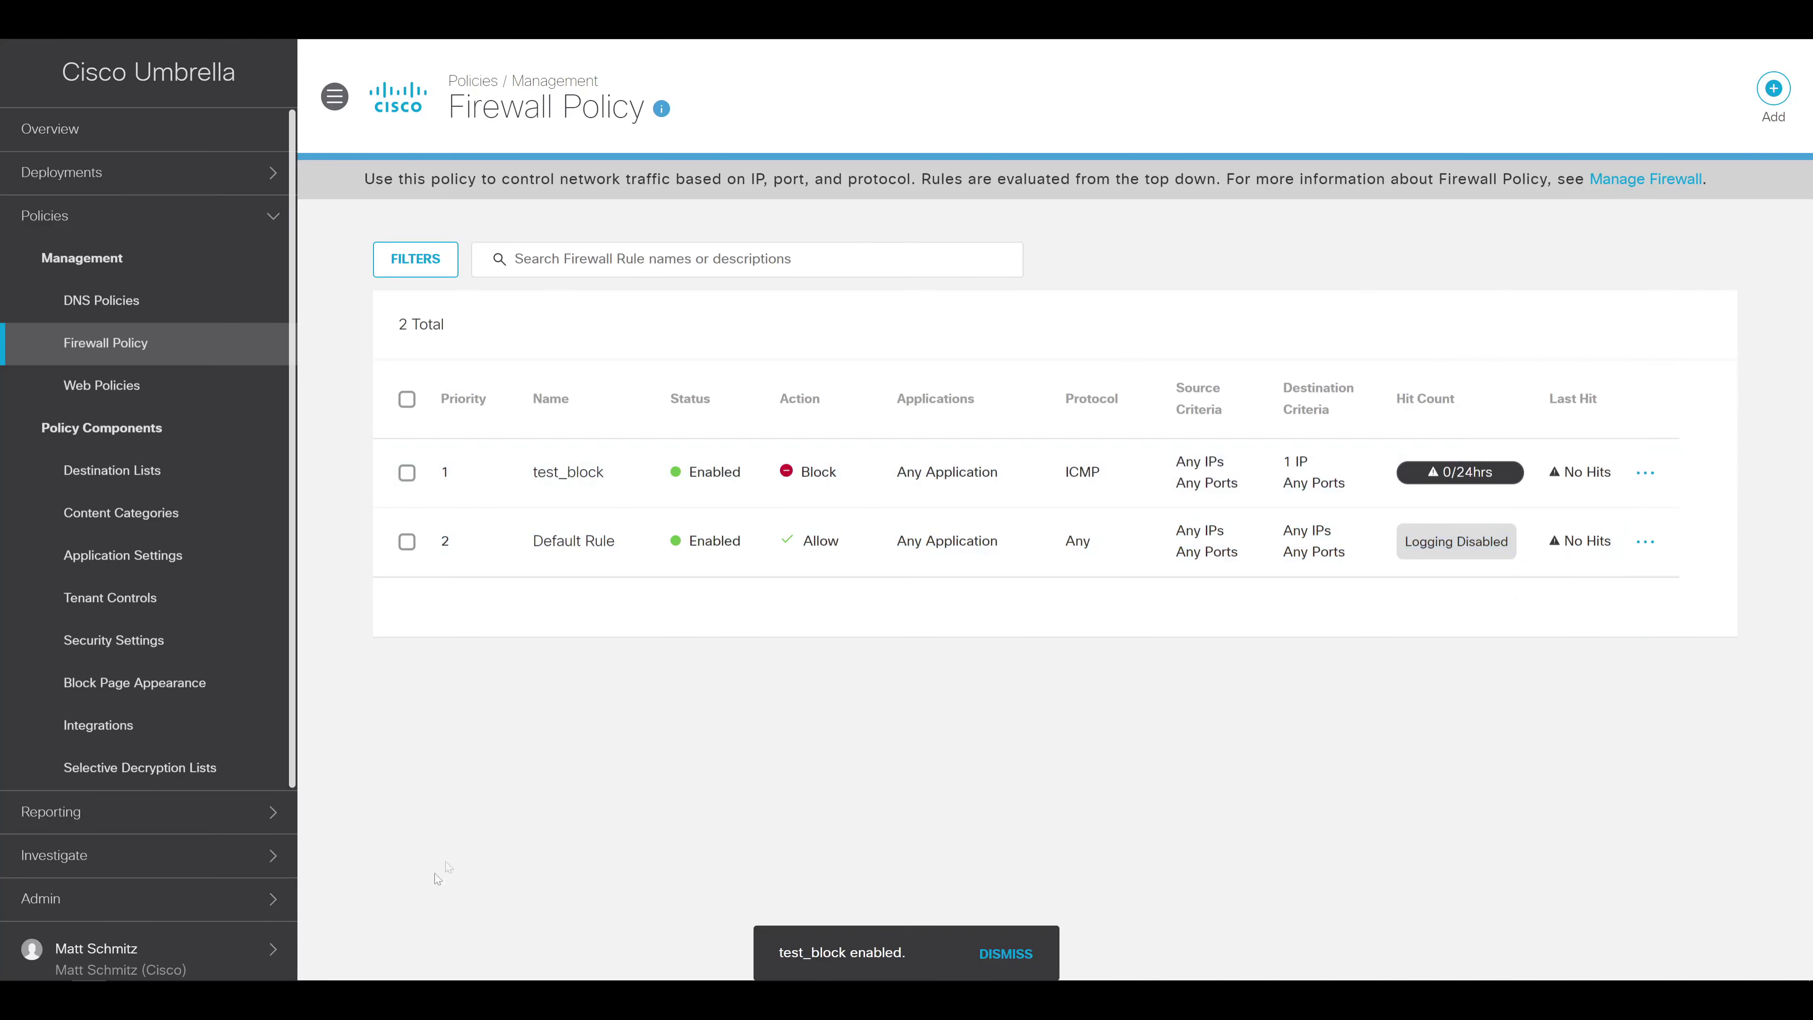
# Switch to the Linux-Site300 virtual machine and ping 8.8.8.8 from a terminal to test the block rule, stopping the ping after several attempts
pyautogui.moveTo(88, 1000)
pyautogui.click(311, 944)
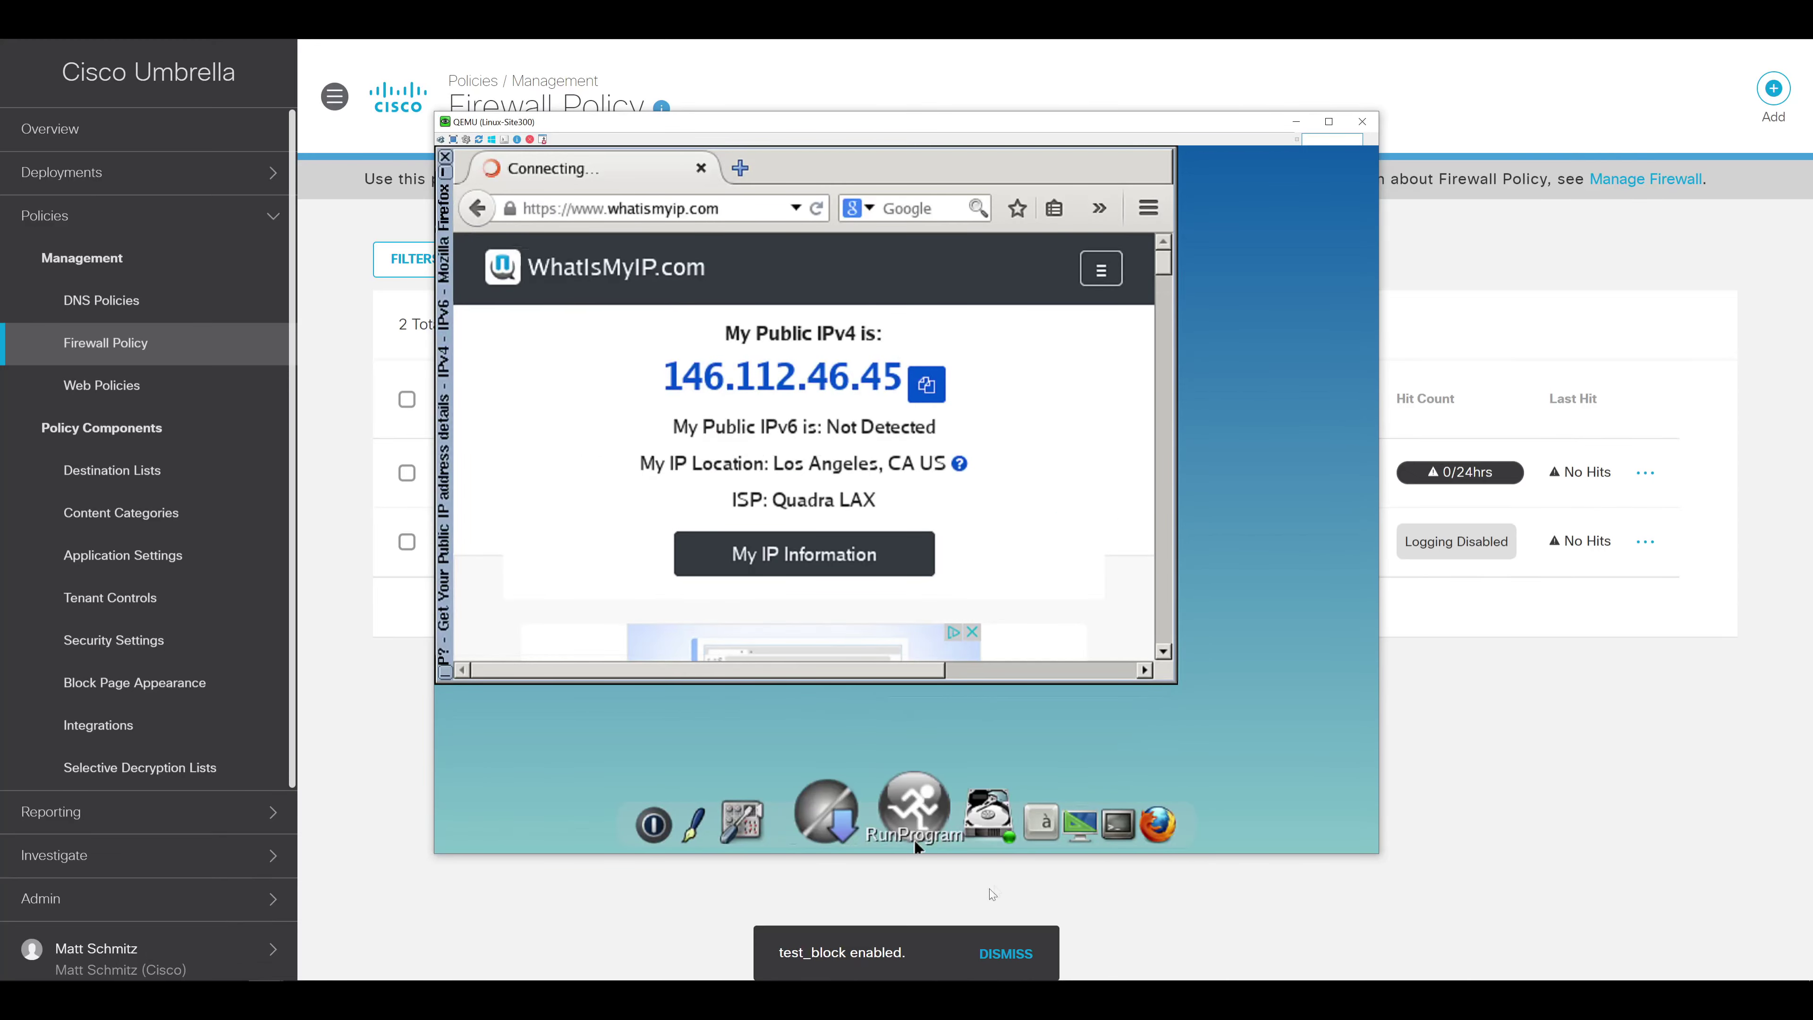
pyautogui.click(1092, 811)
pyautogui.write('ping ')
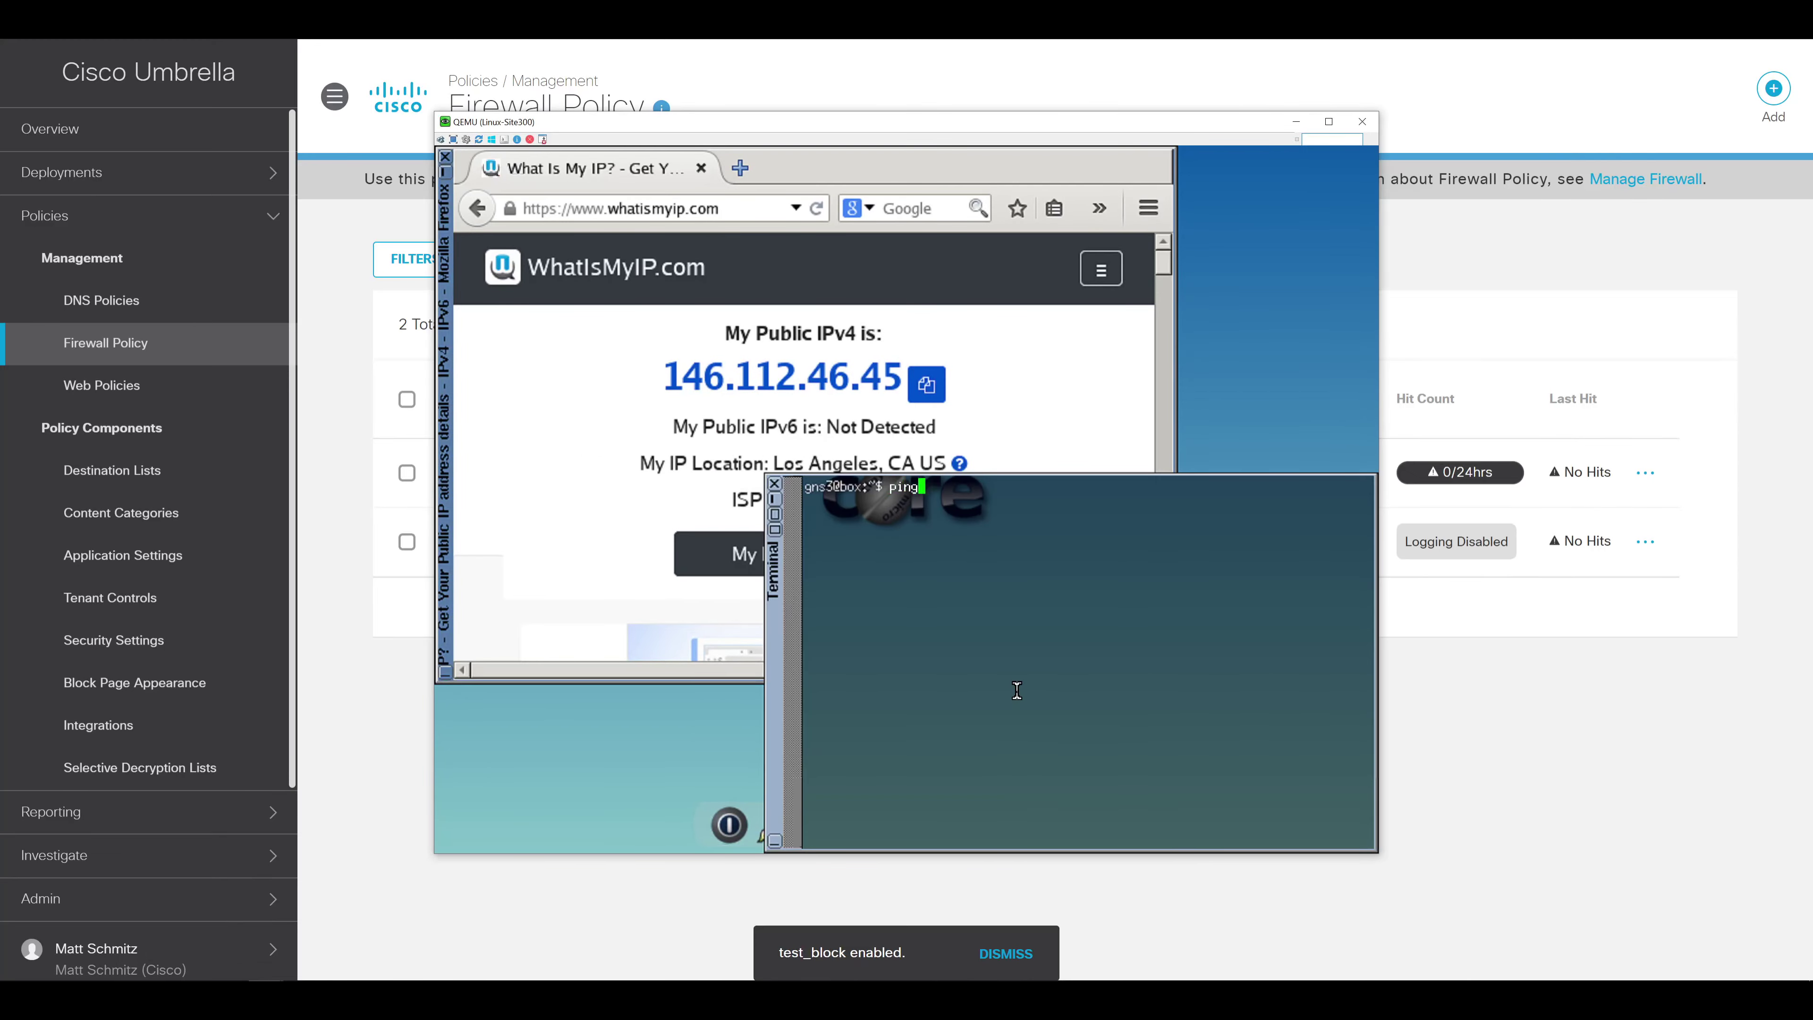
pyautogui.write('8.8.8.8')
pyautogui.press('Return')
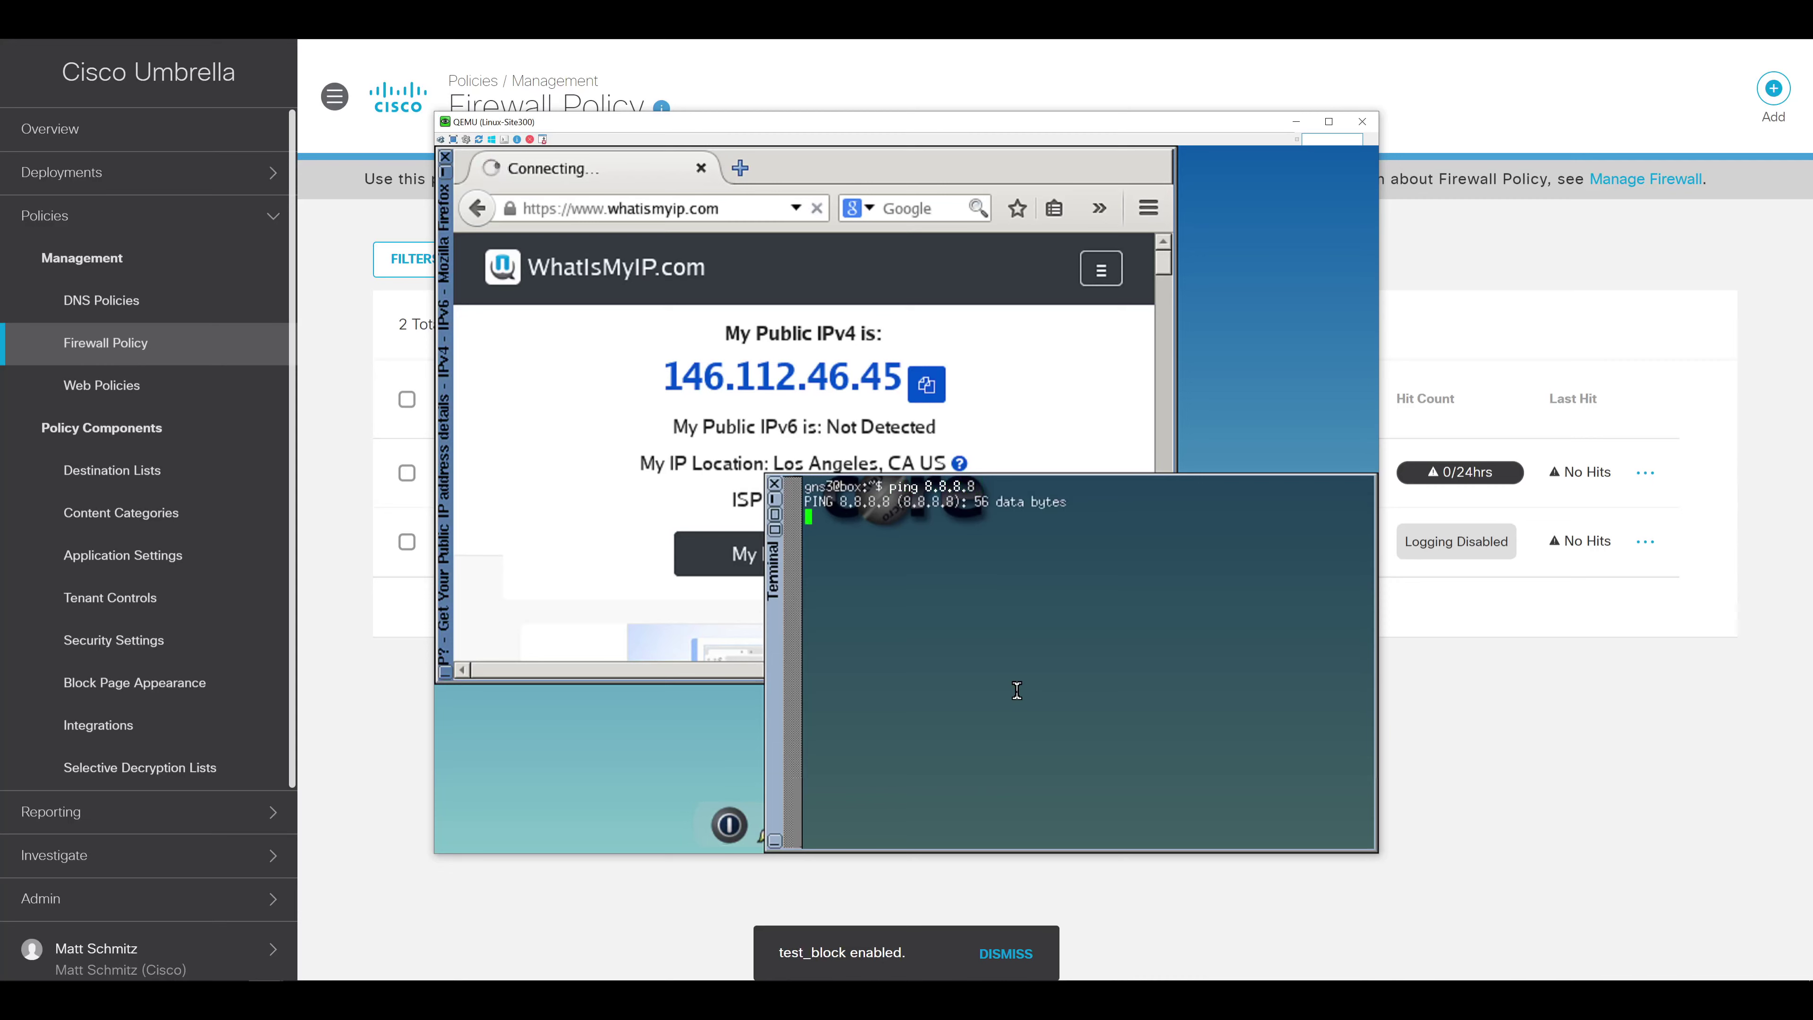
pyautogui.hotkey('ctrl', 'c')
# Ping 8.8.4.4 from the same terminal for comparison, stopping it after a few packets
pyautogui.press('Up')
pyautogui.press('BackSpace')
pyautogui.press('BackSpace')
pyautogui.press('BackSpace')
pyautogui.write('4.4')
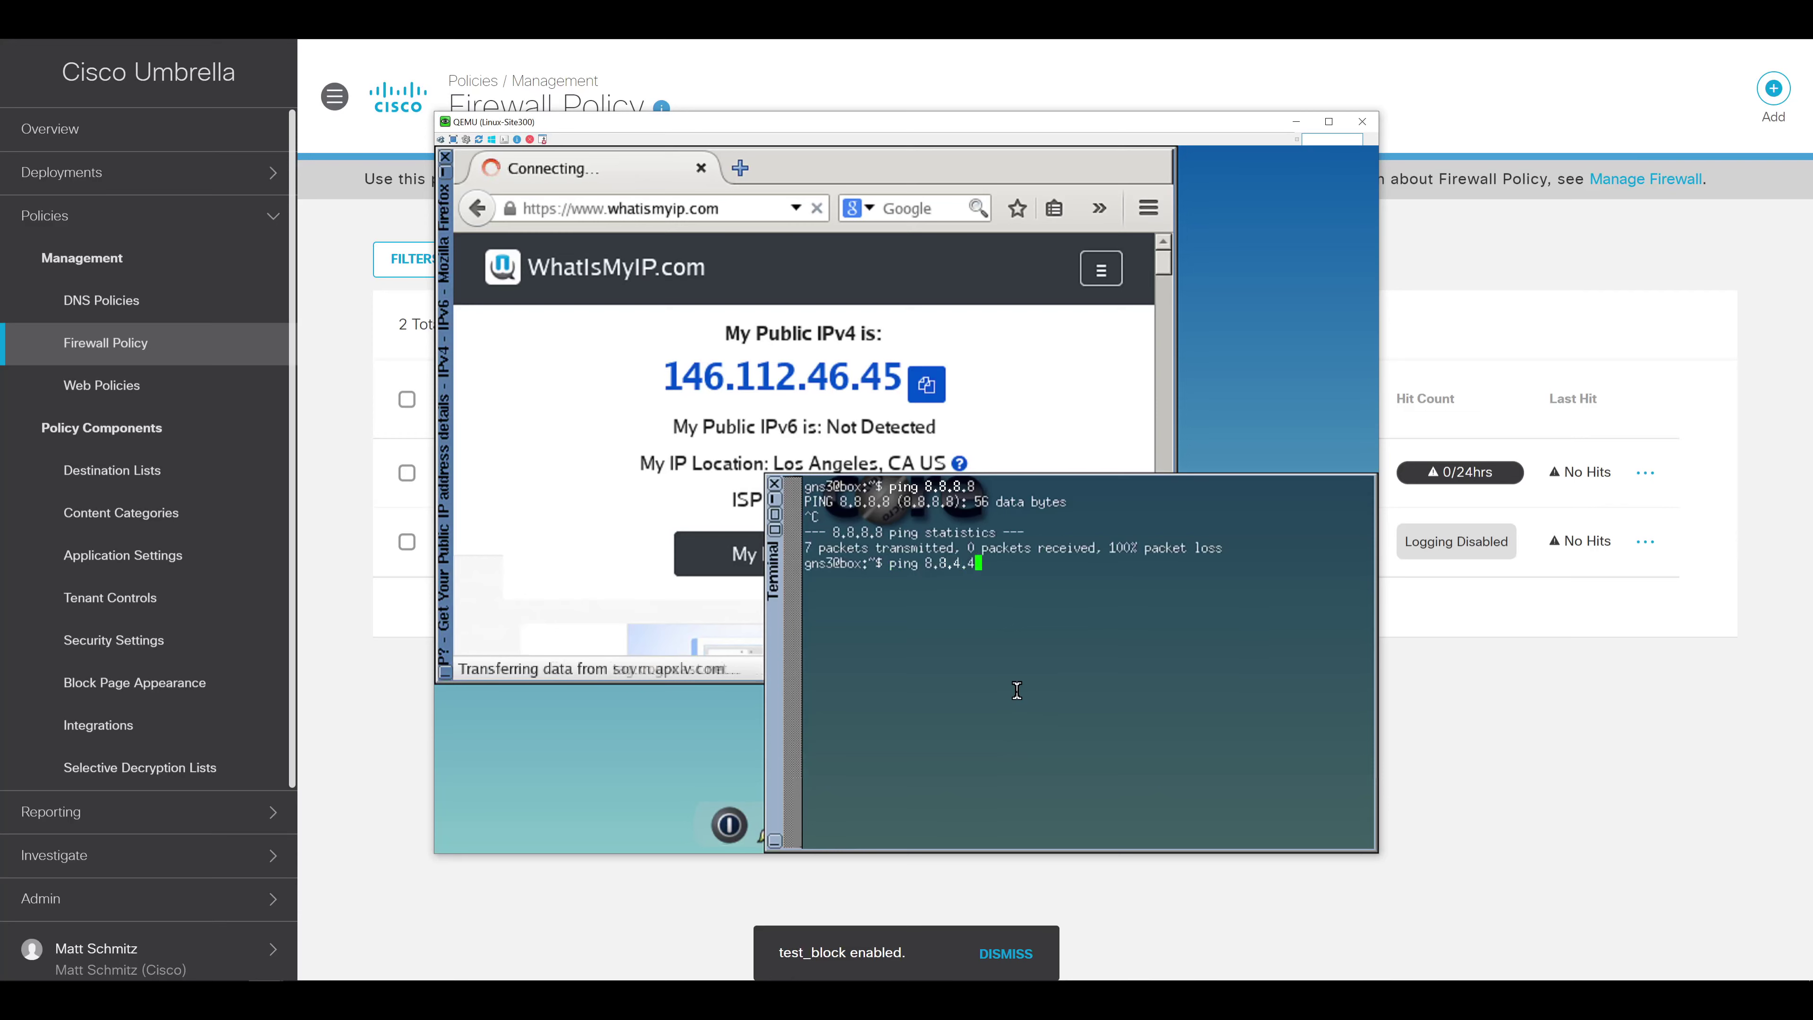
pyautogui.press('Return')
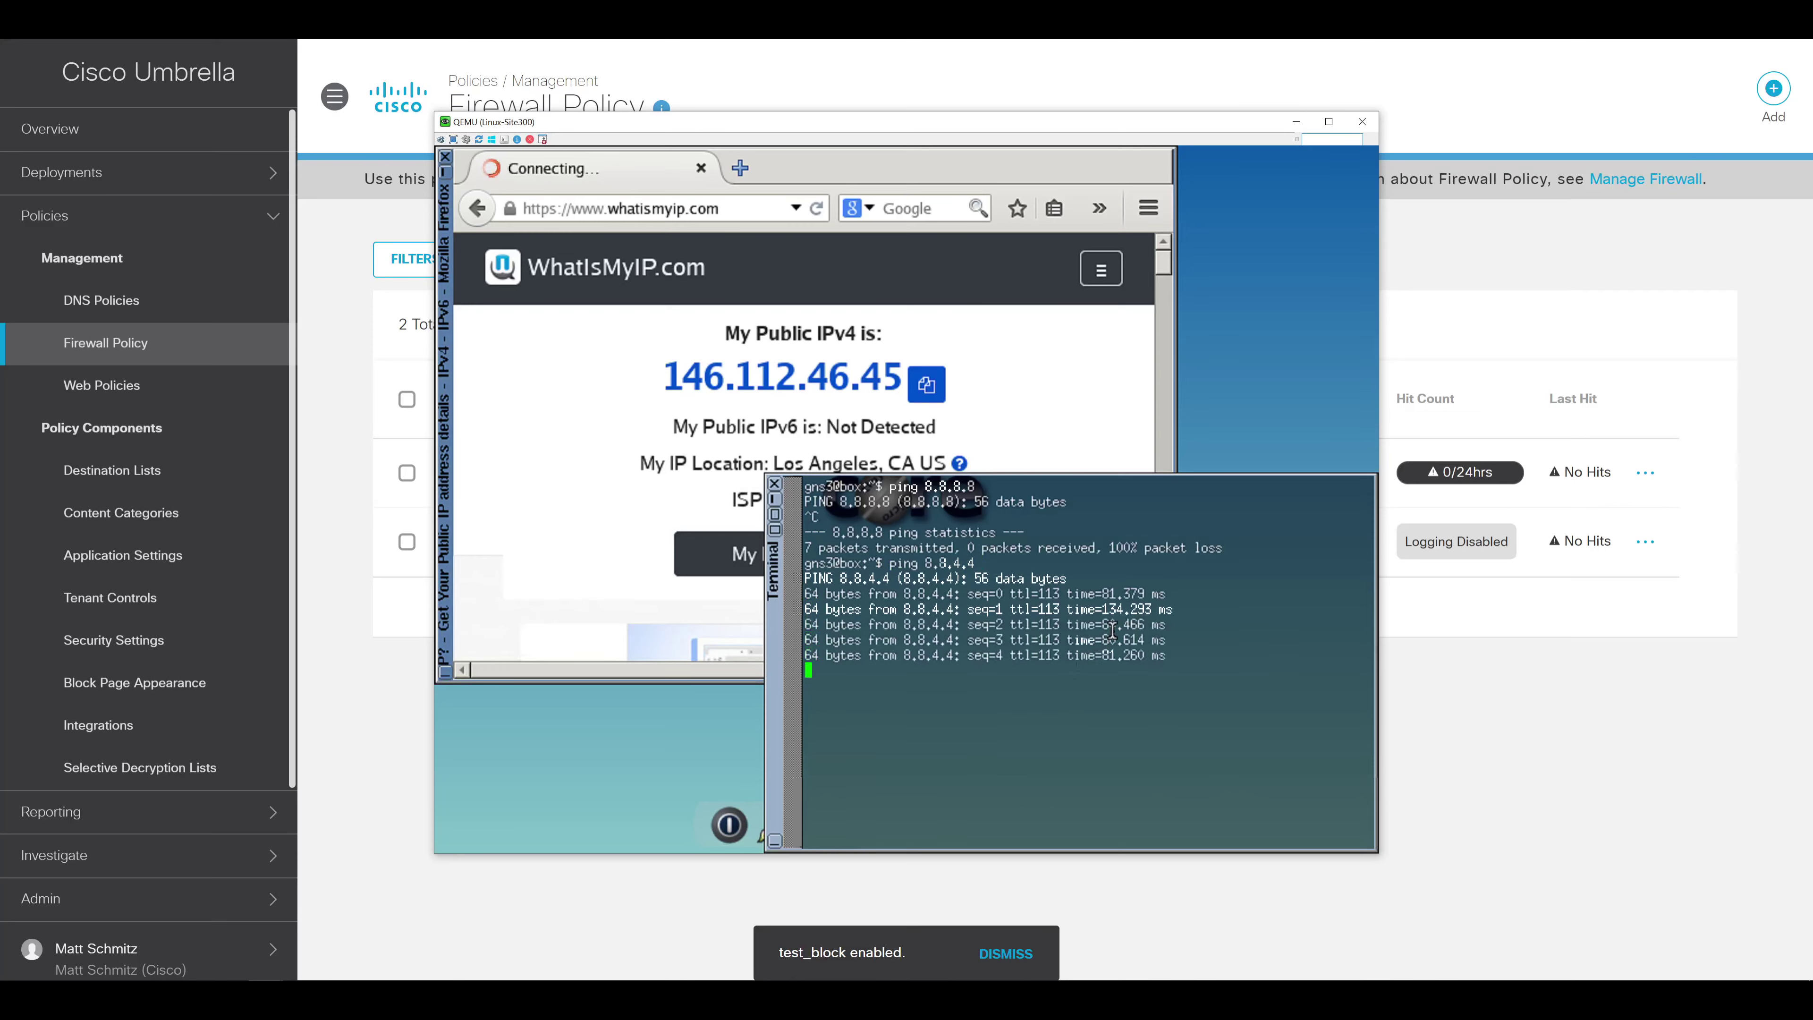
pyautogui.hotkey('ctrl', 'c')
# Switch back to Cisco Umbrella and refresh the Firewall Policy page to check test_block's hit count
pyautogui.hotkey('alt', 'Tab')
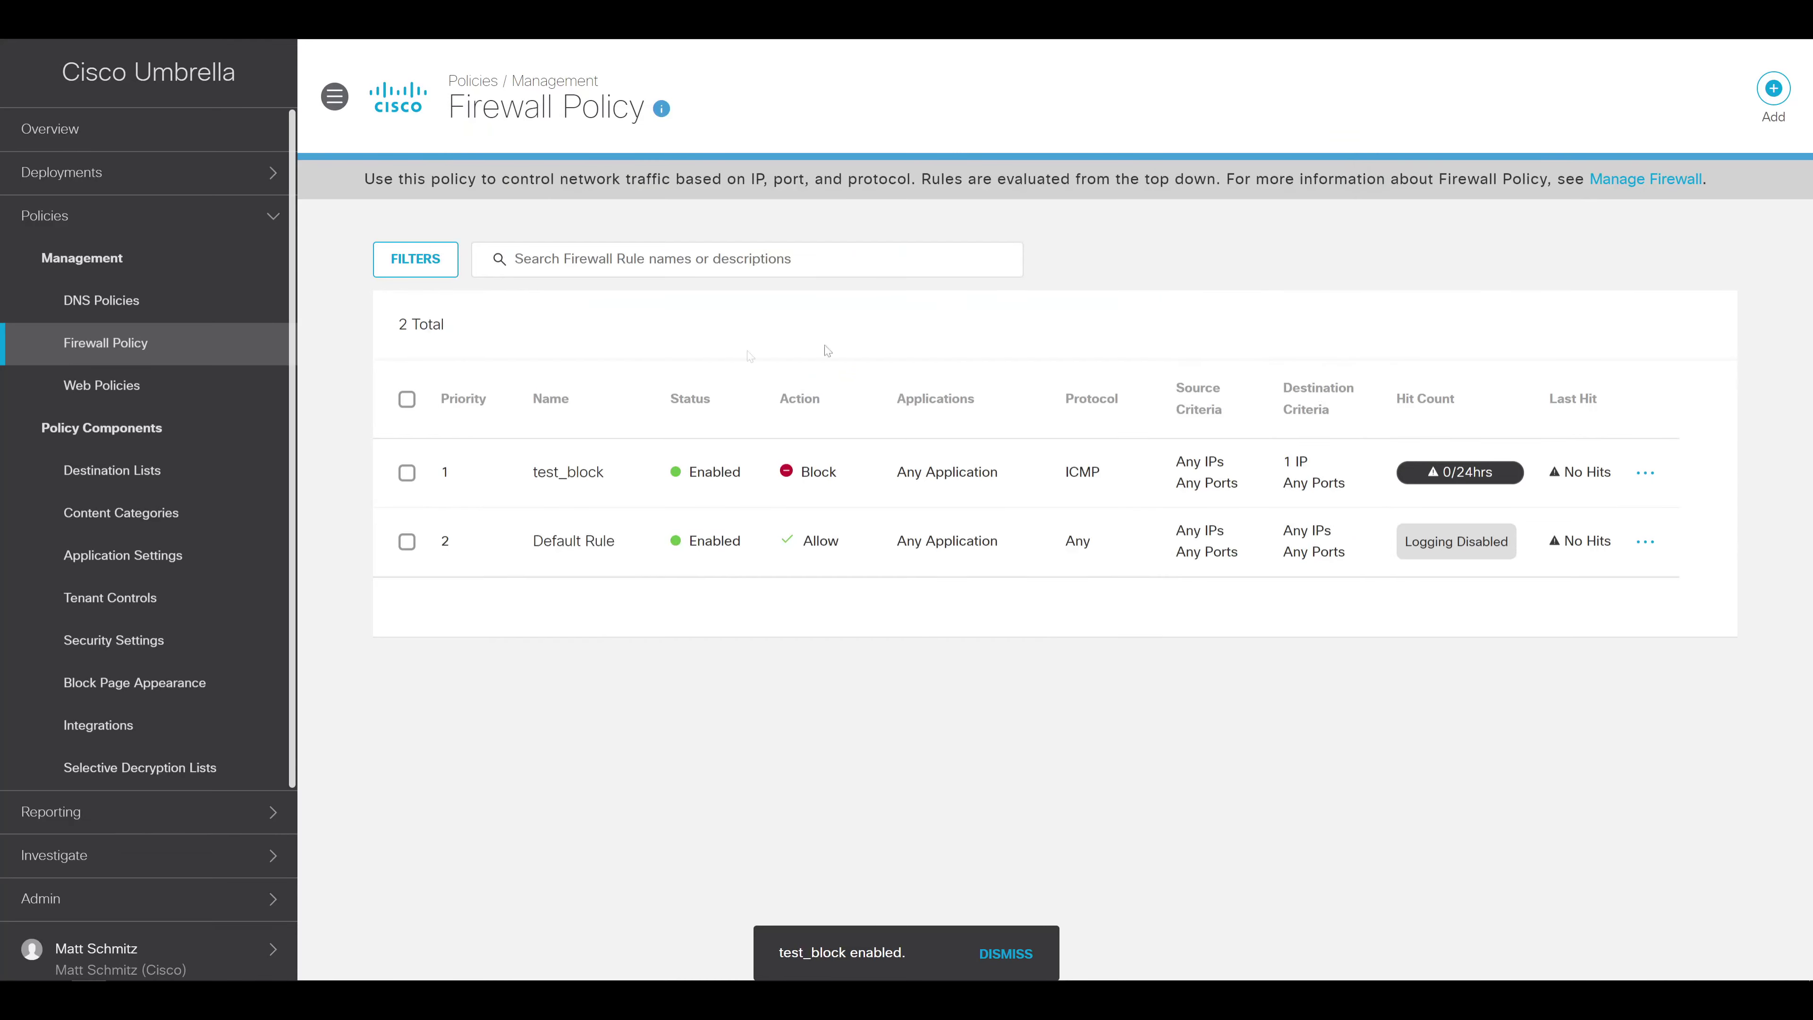
pyautogui.press('F5')
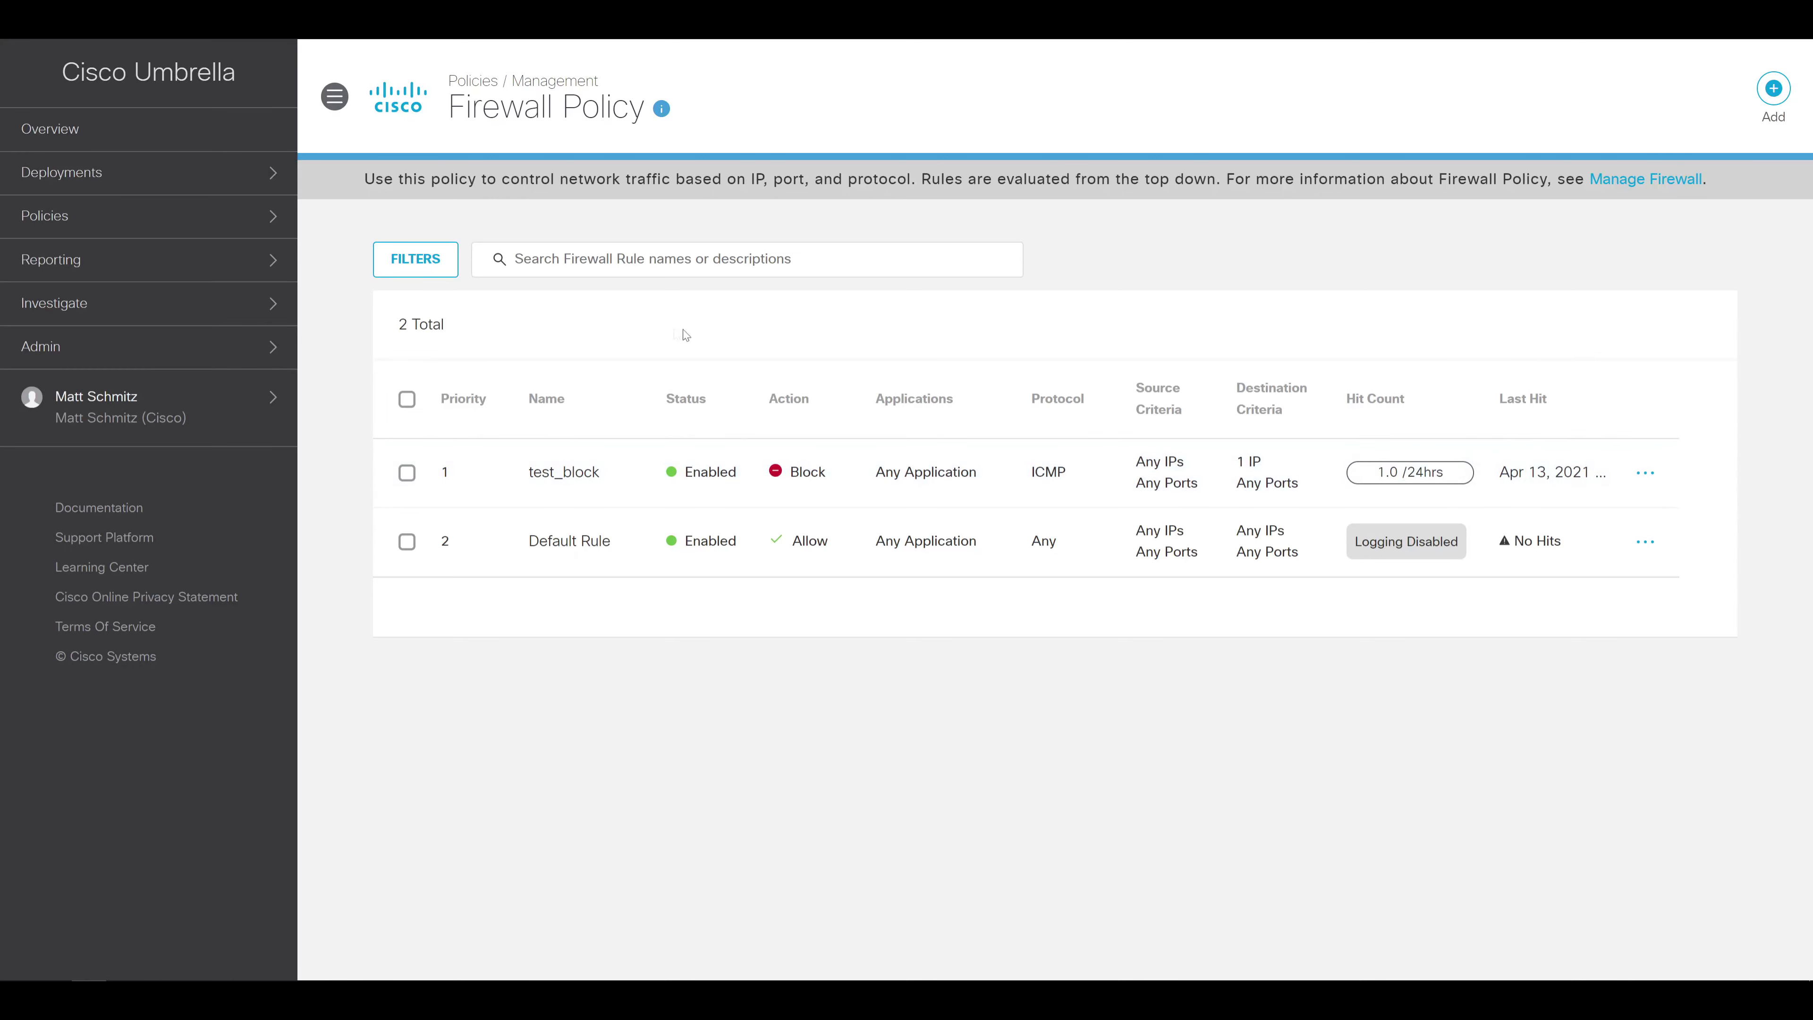
# Open the Default Web Policy under Web Policies, apply the block_cisco destination list to it, and save the policy
pyautogui.click(237, 238)
pyautogui.click(116, 386)
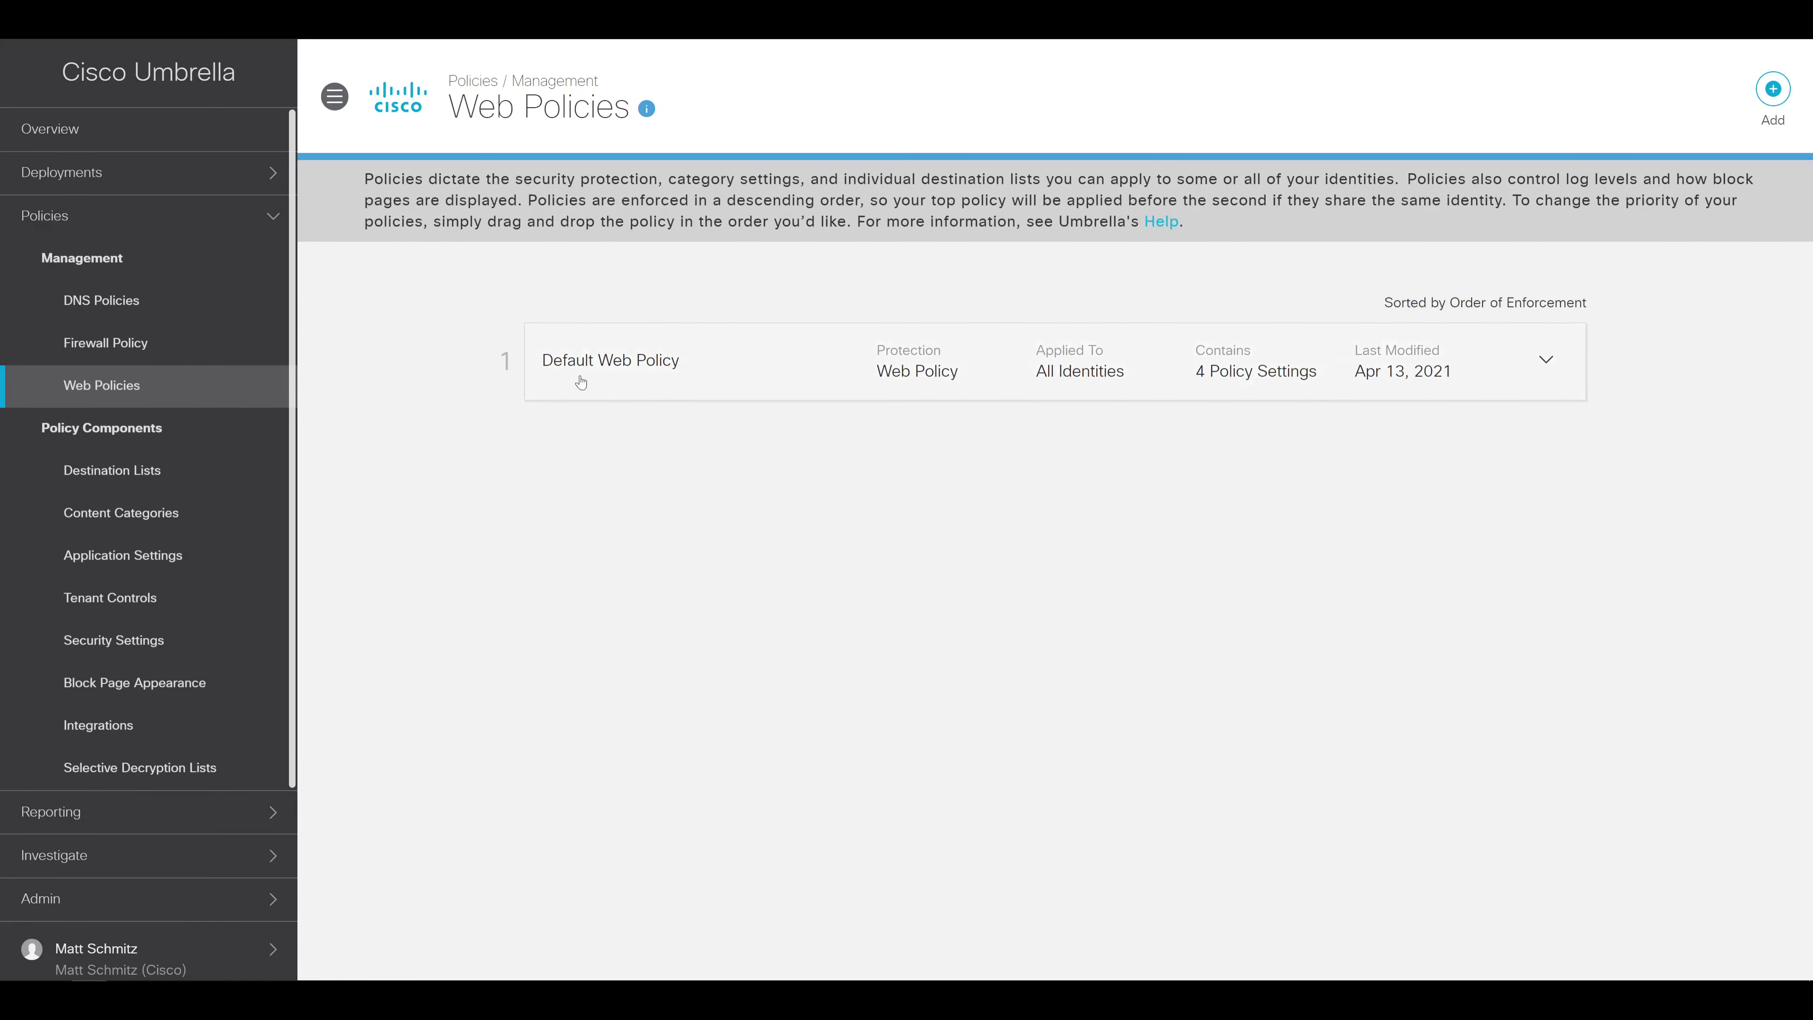
pyautogui.click(612, 349)
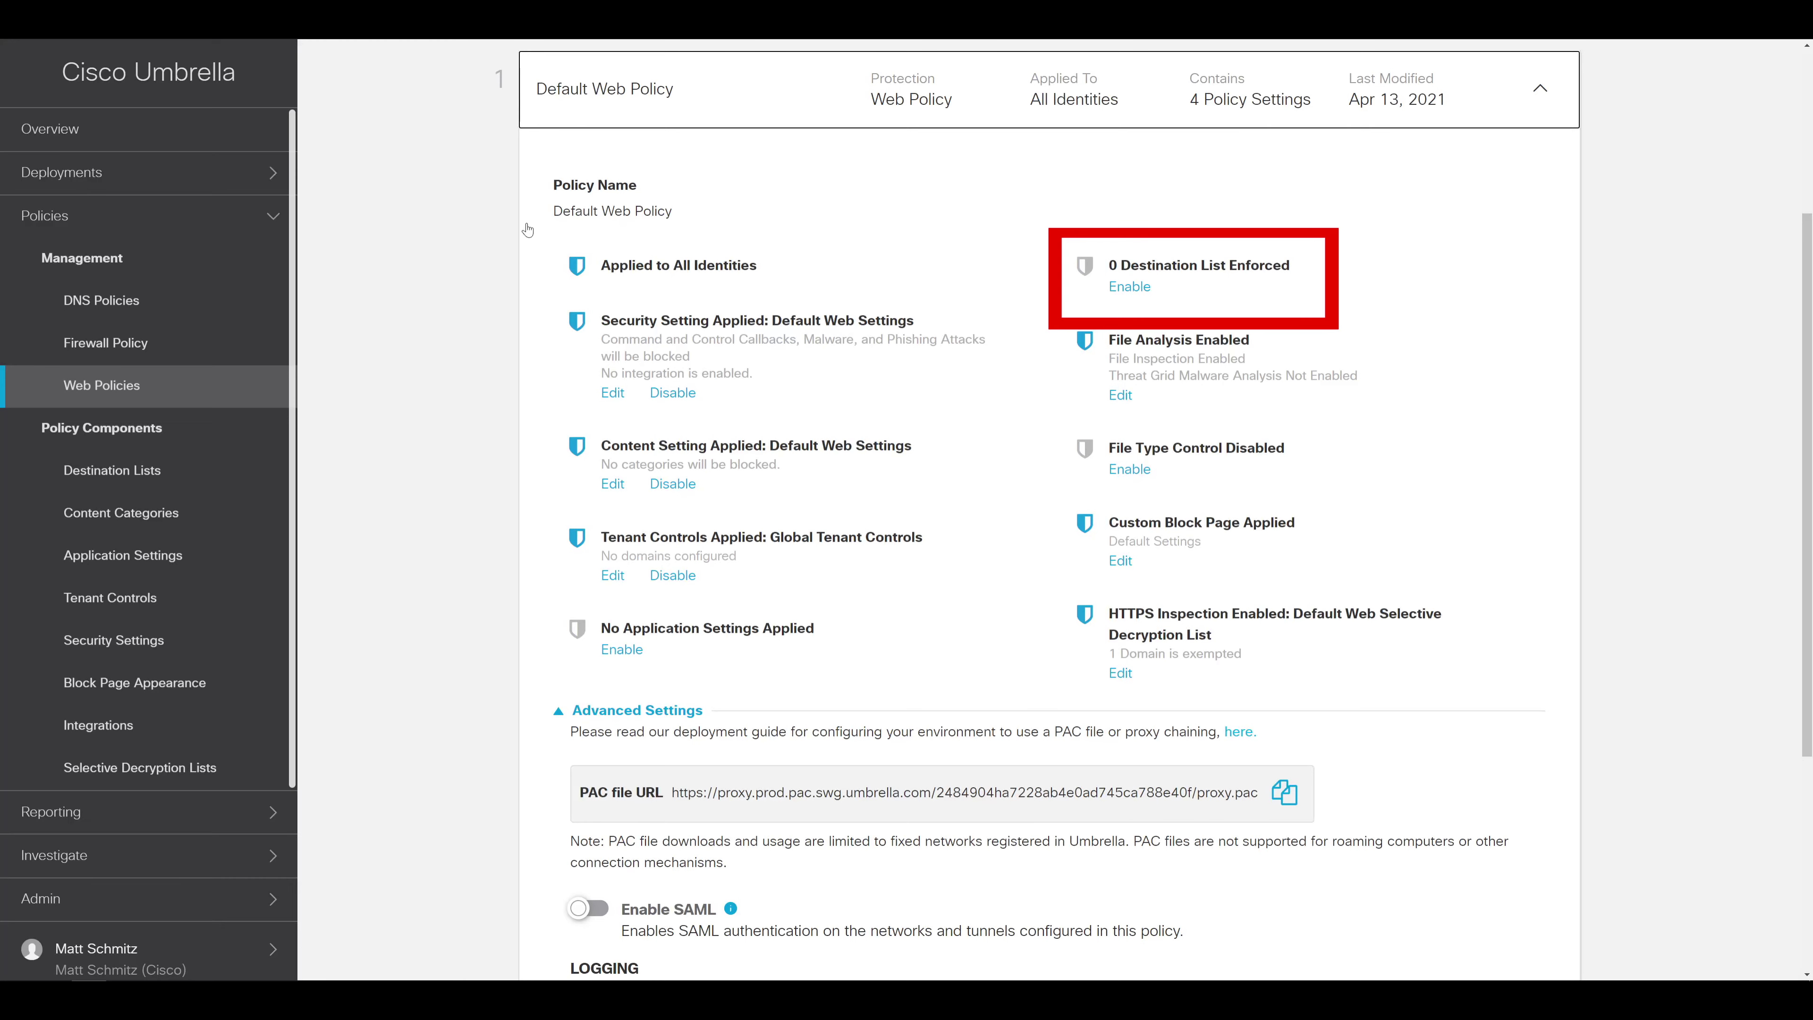
pyautogui.click(1133, 290)
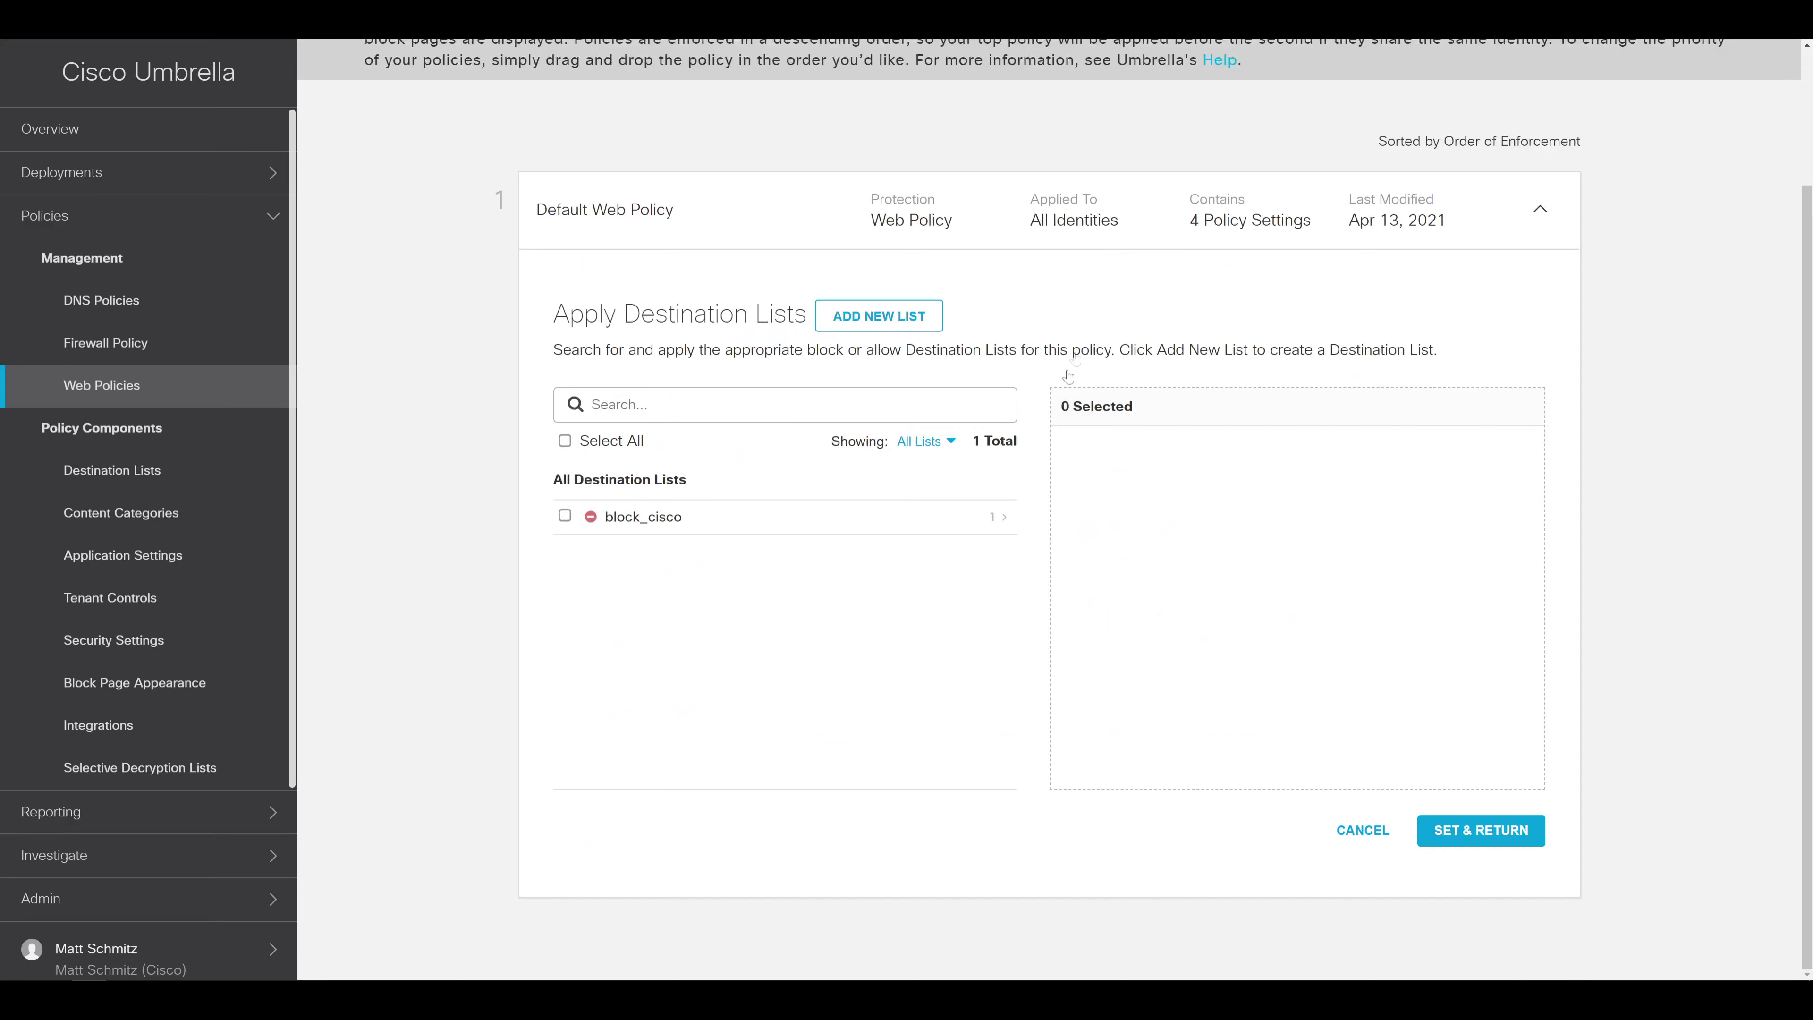
pyautogui.click(565, 516)
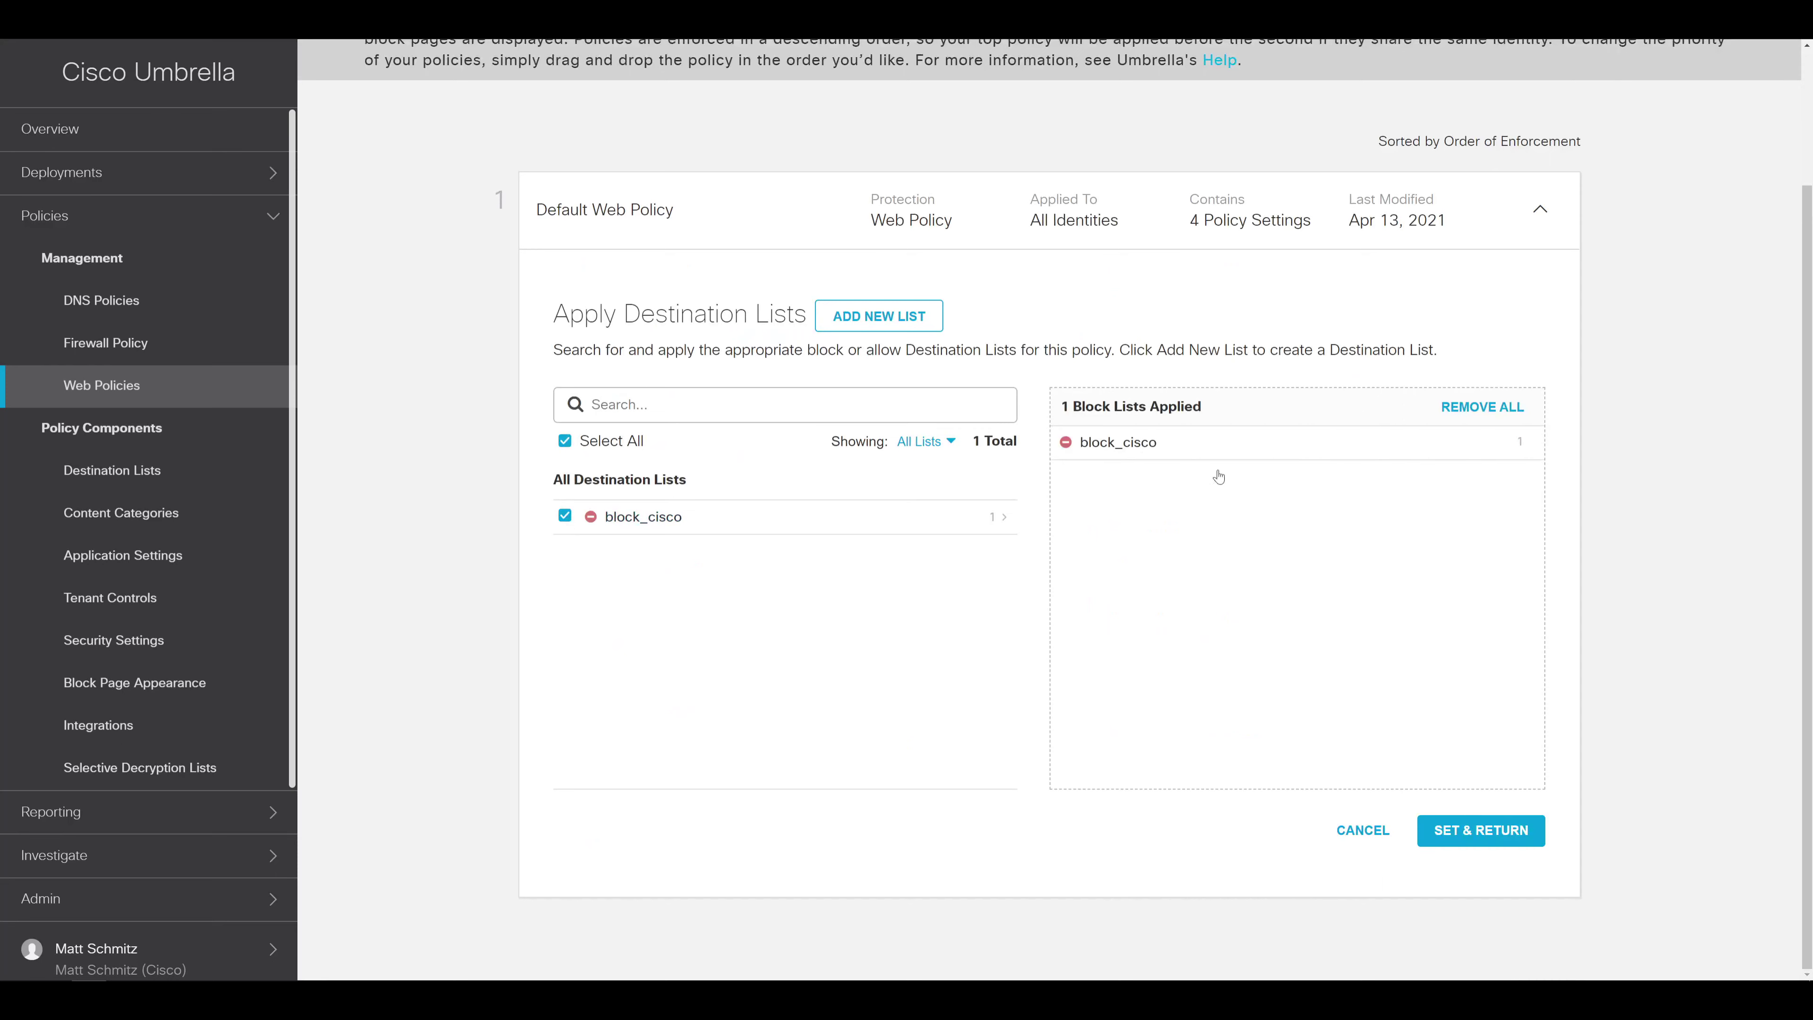
pyautogui.click(1449, 831)
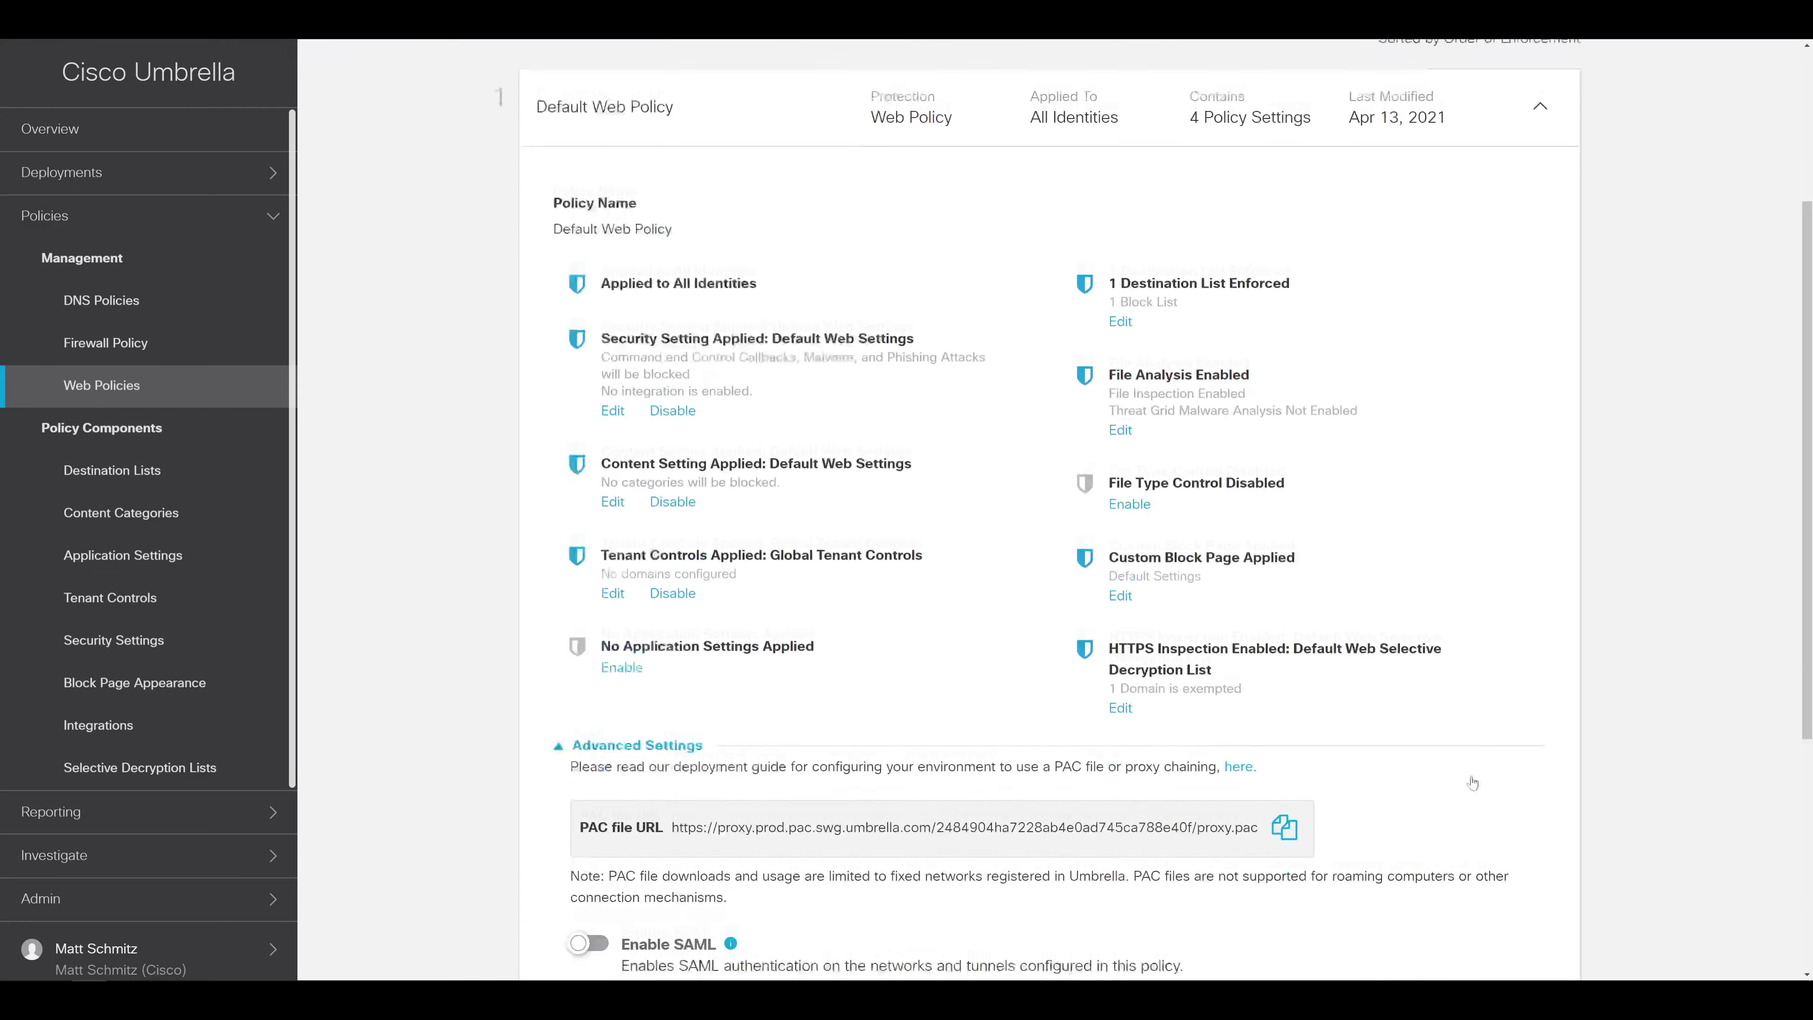
pyautogui.scroll(-5, 1431, 486)
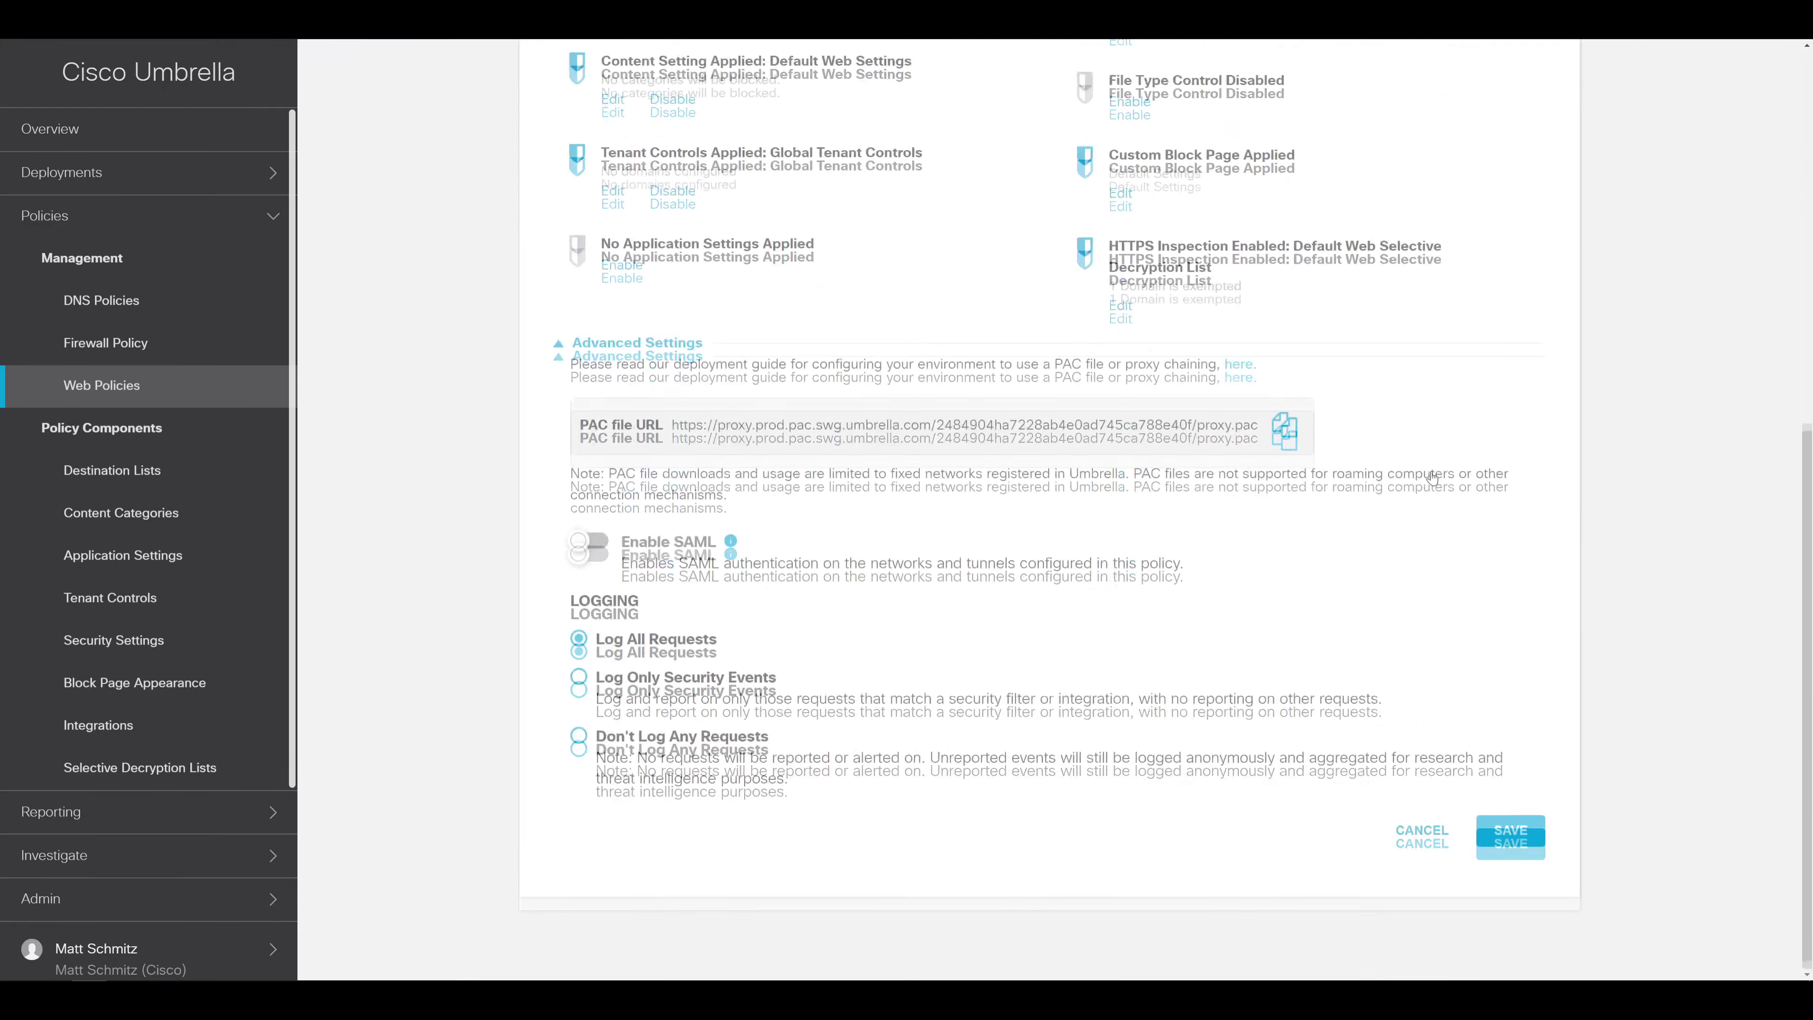
pyautogui.click(1513, 835)
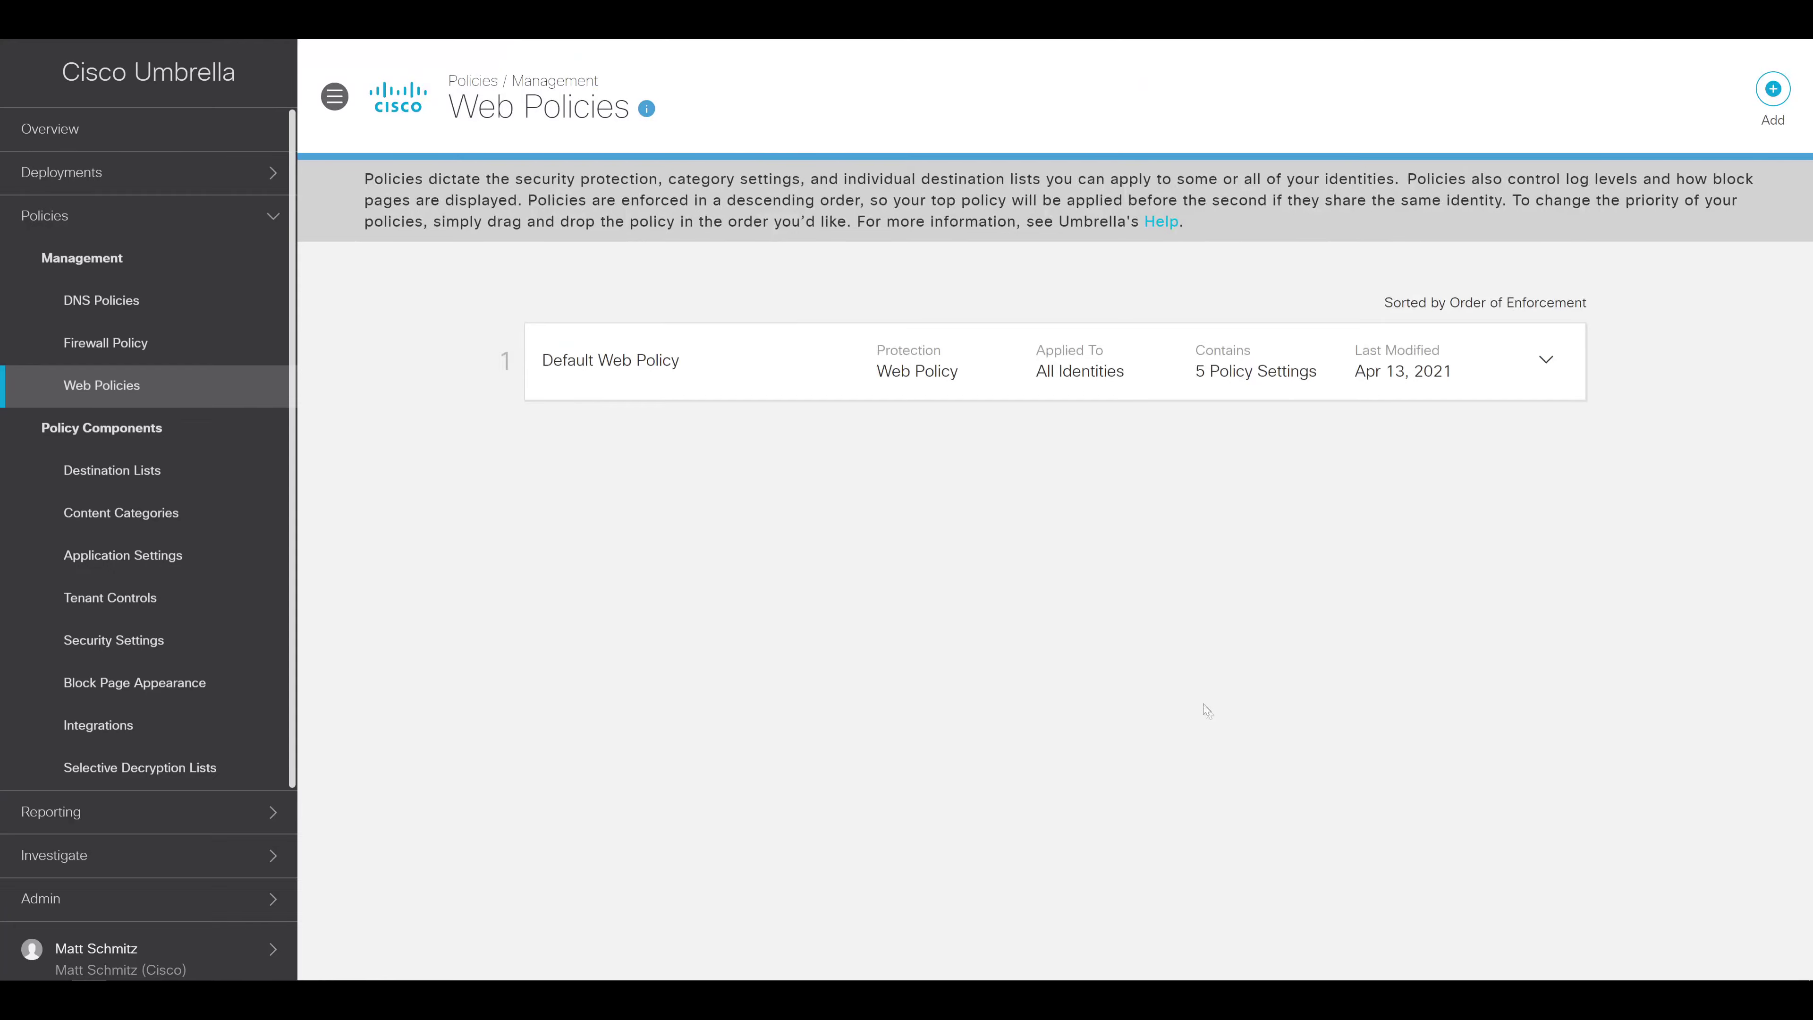
# Expand the Default Web Policy, switch to the Linux-Site300 virtual machine, and browse to cisco.com in a new Firefox tab to test it
pyautogui.click(925, 342)
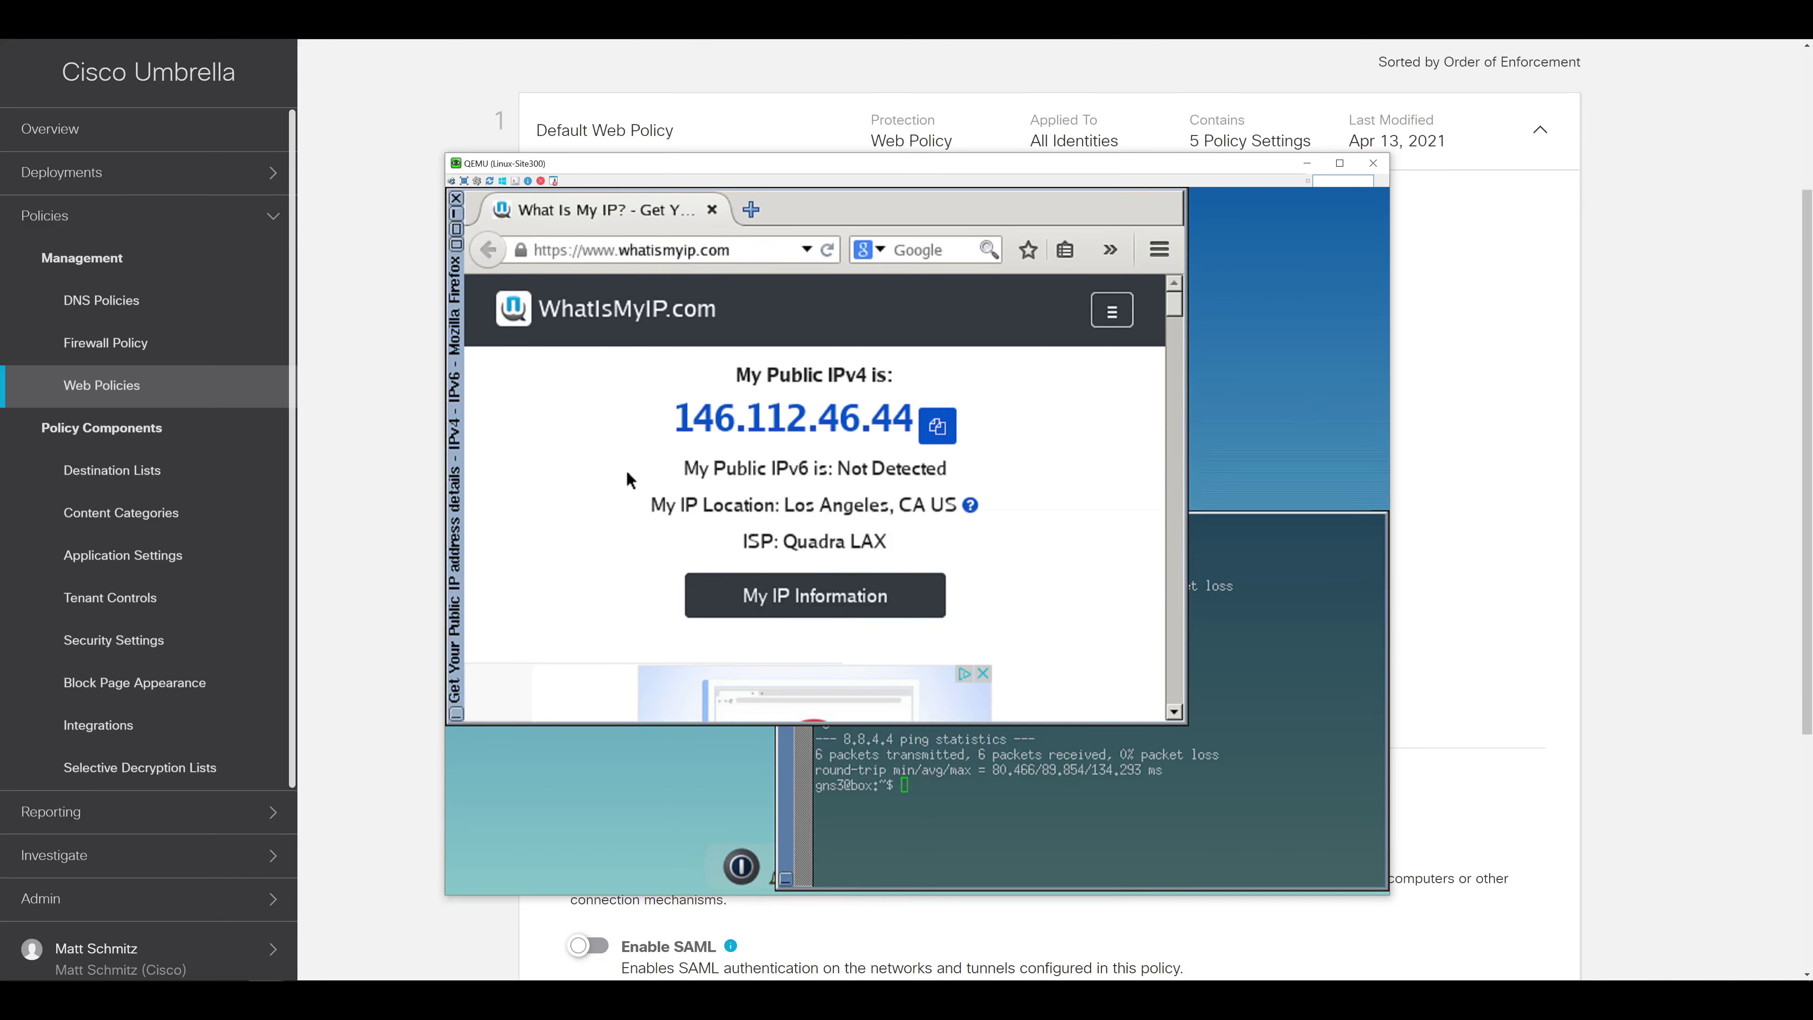
pyautogui.click(751, 207)
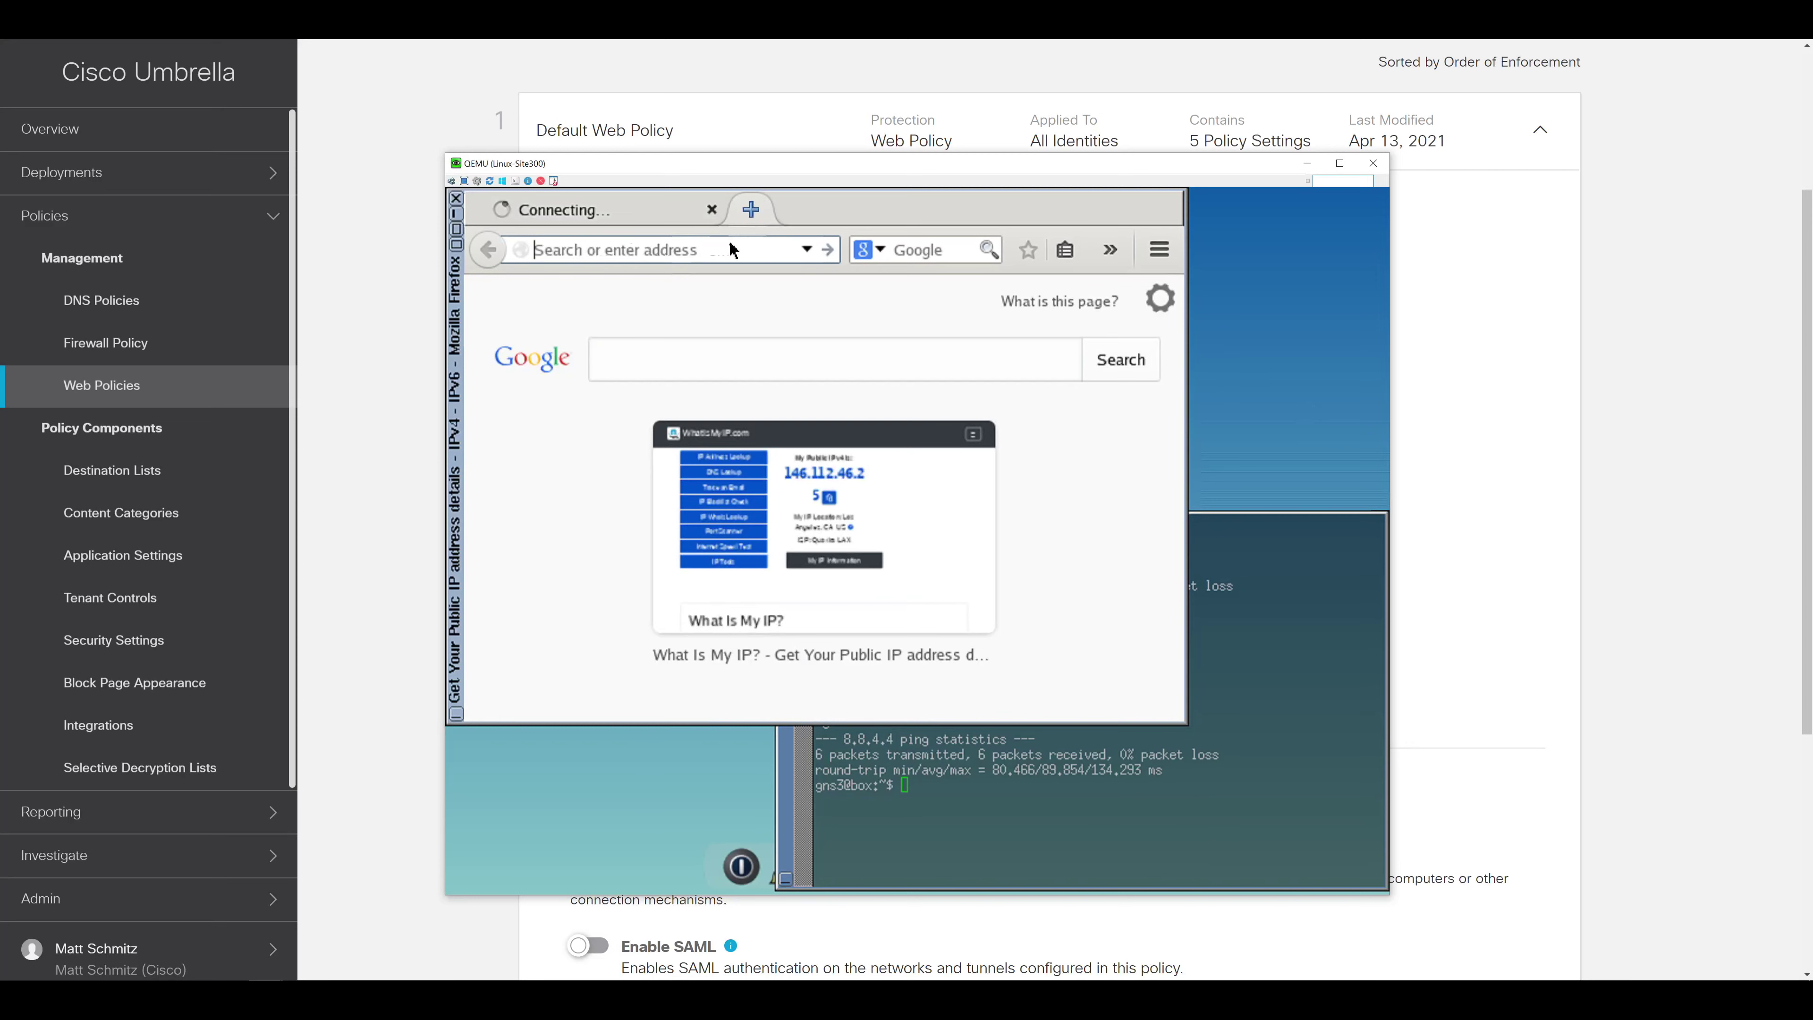
pyautogui.write('cisco.com')
pyautogui.press('Return')
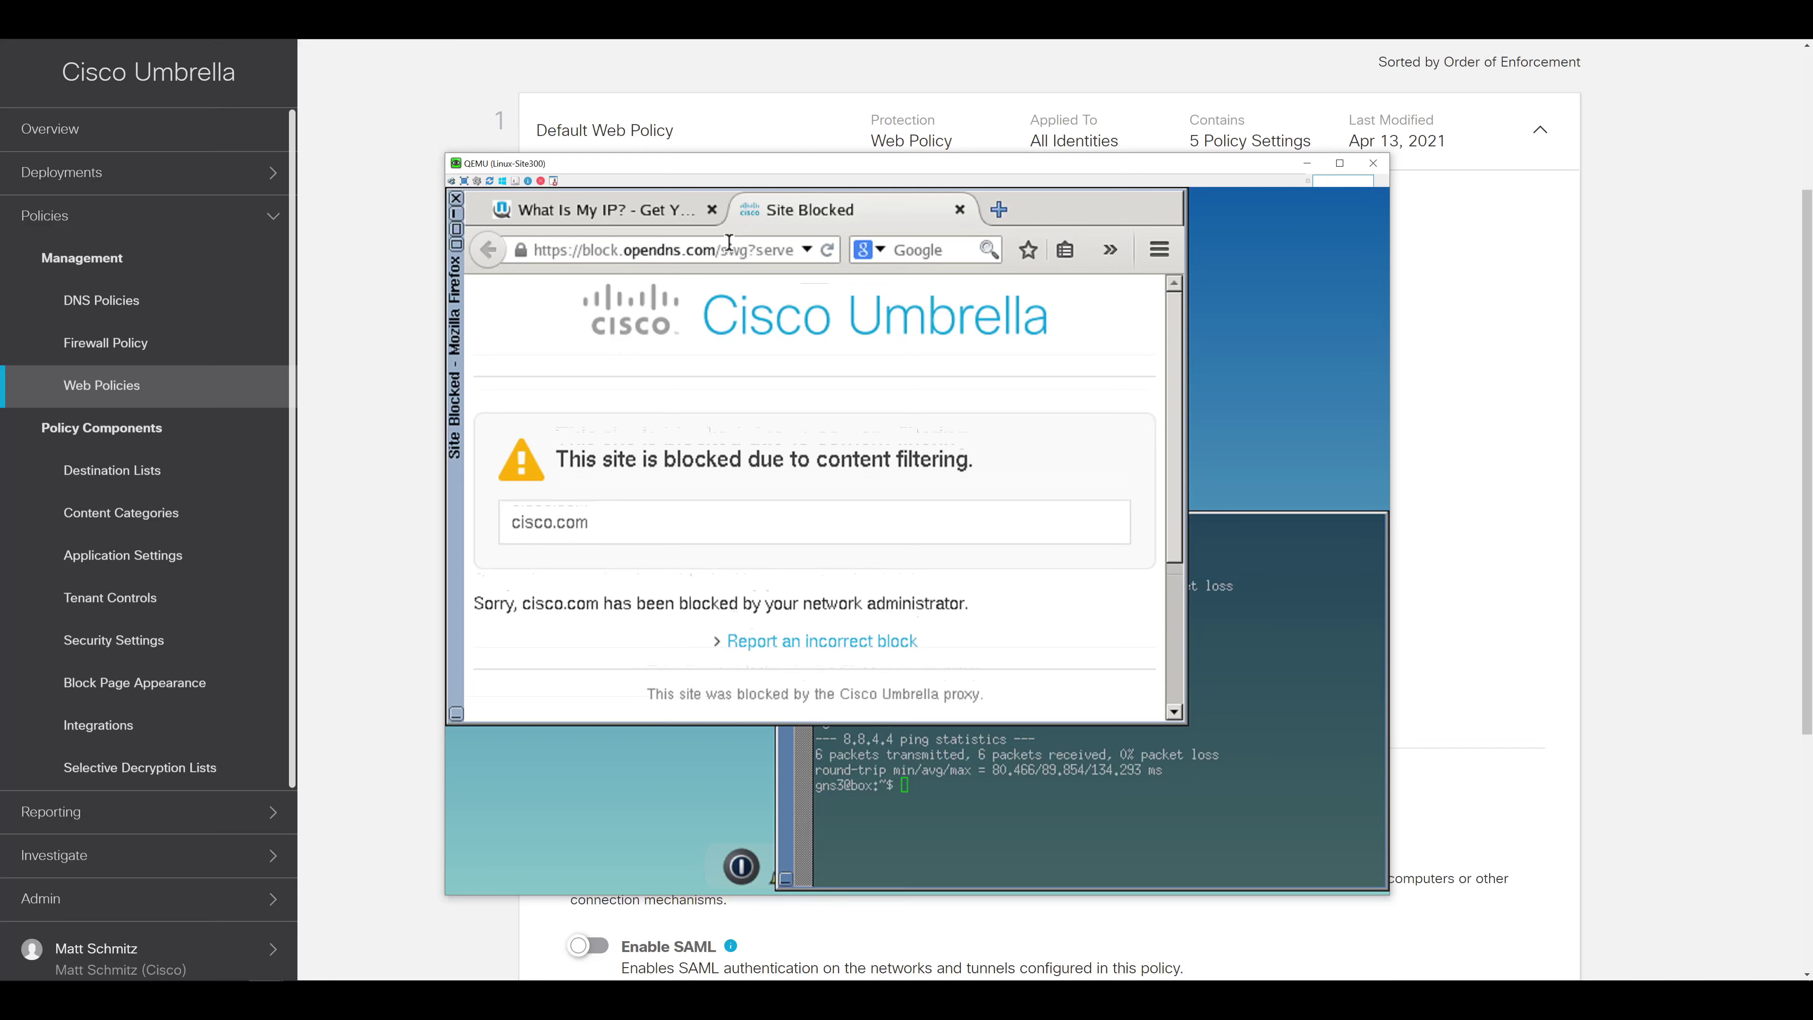
pyautogui.scroll(-1, 364, 407)
# Return to Cisco Umbrella and open the Activity Search report
pyautogui.click(362, 400)
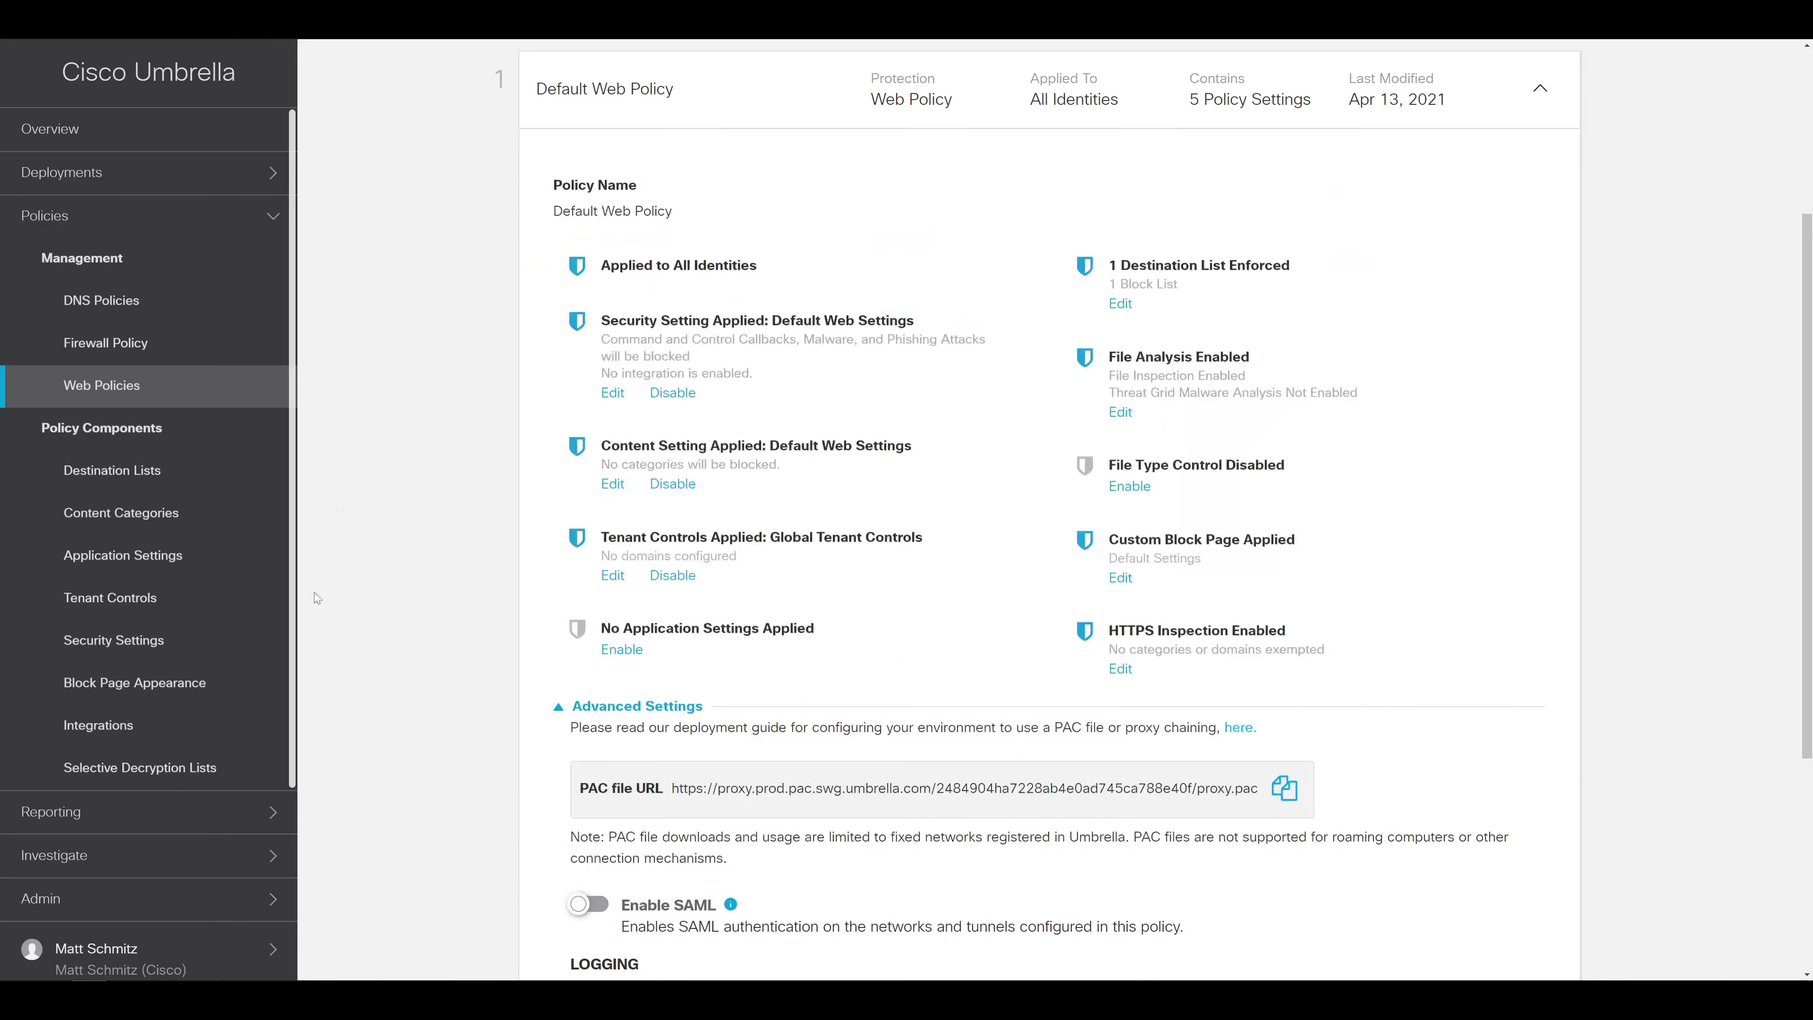
pyautogui.click(193, 813)
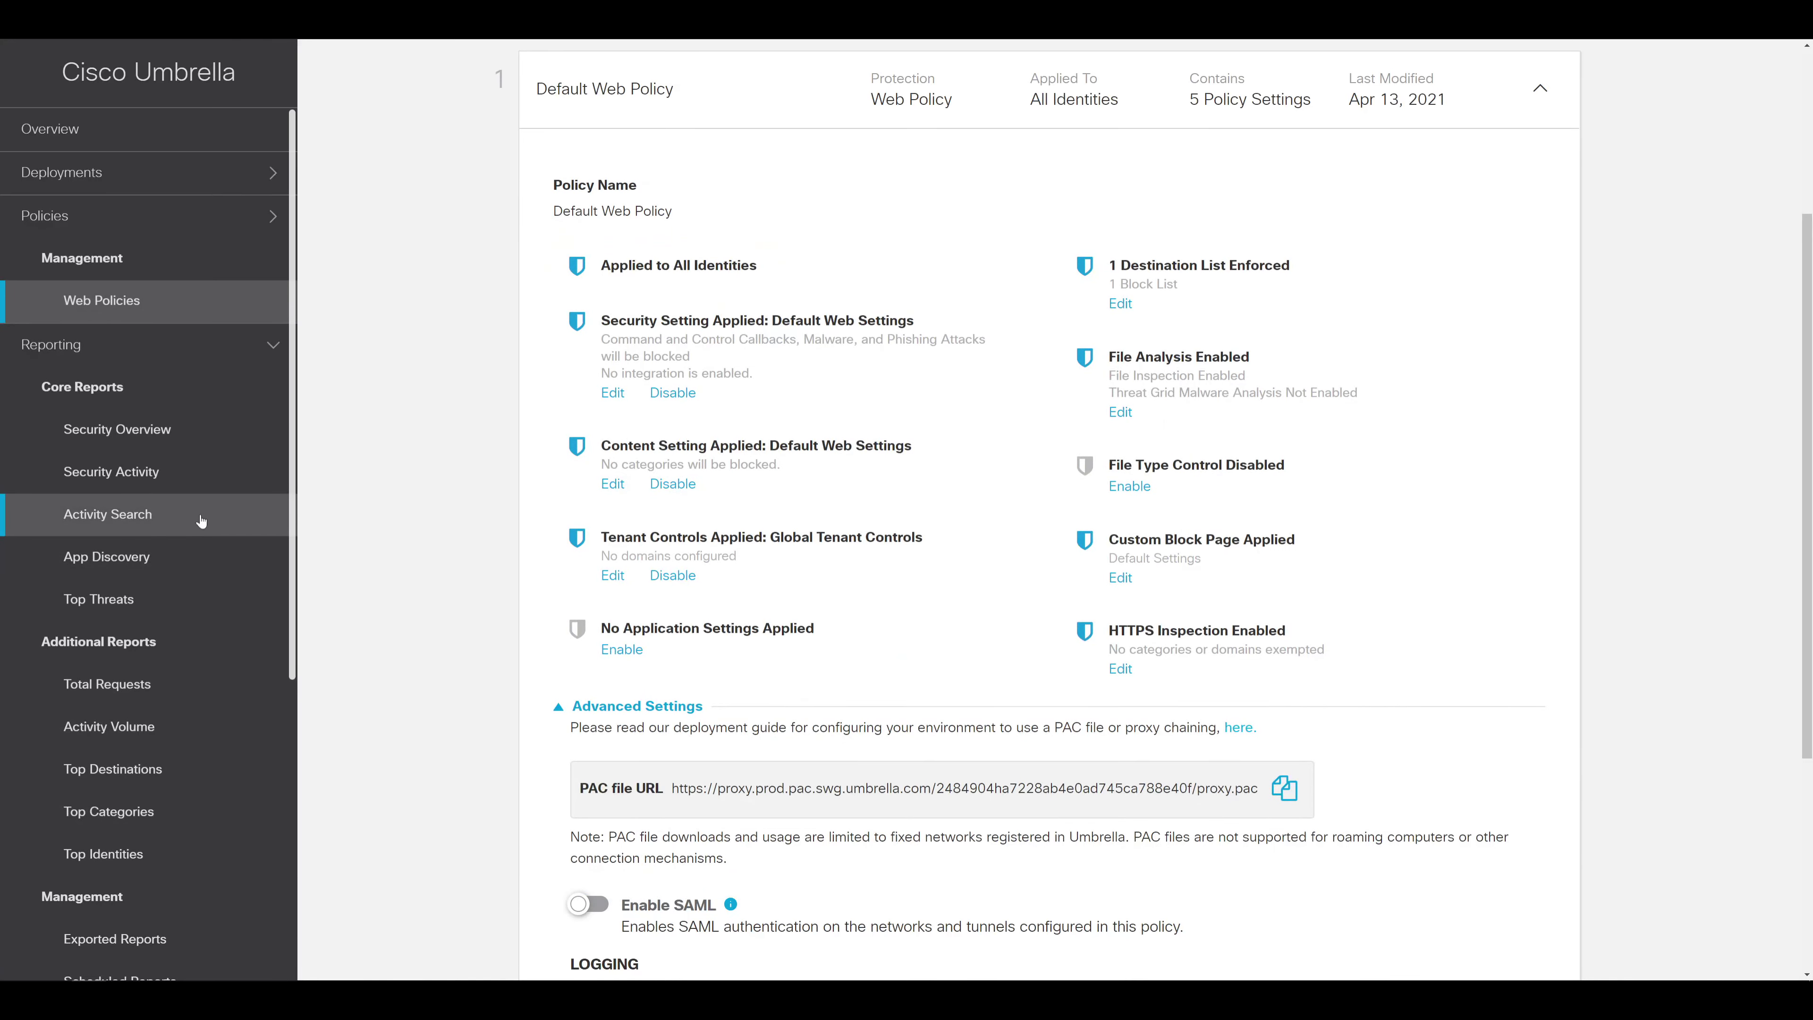
pyautogui.click(163, 516)
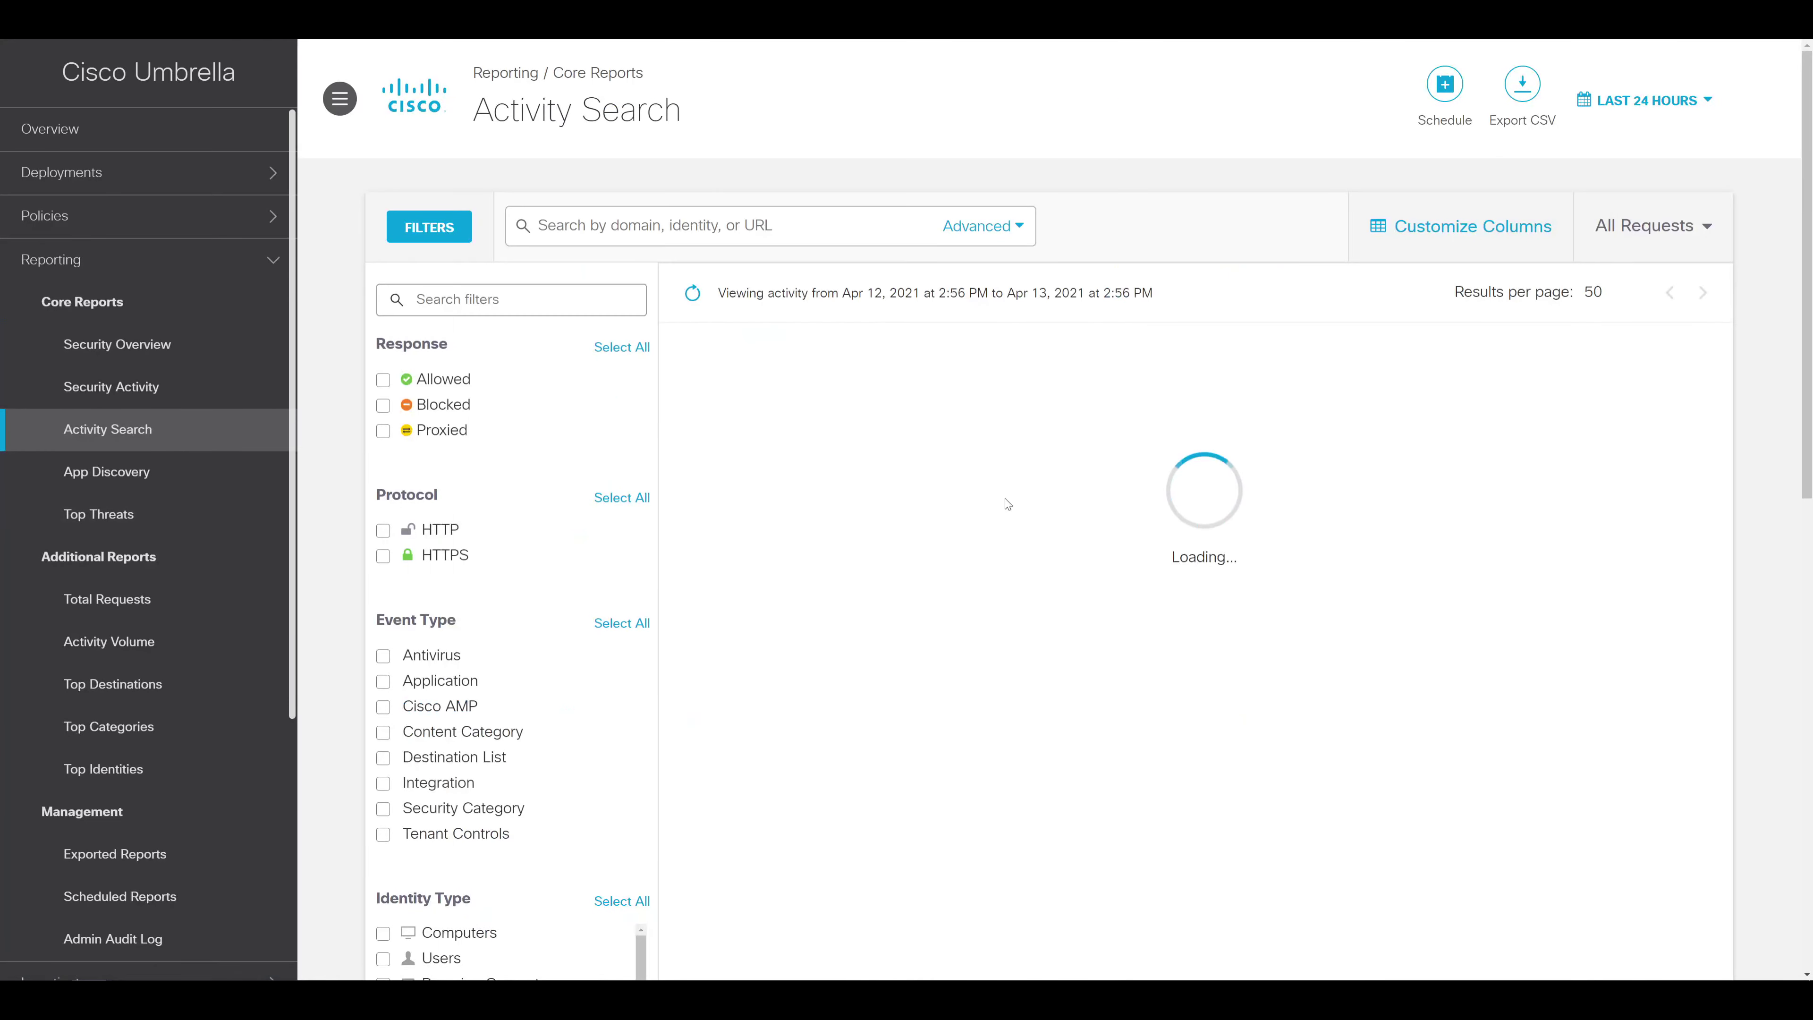